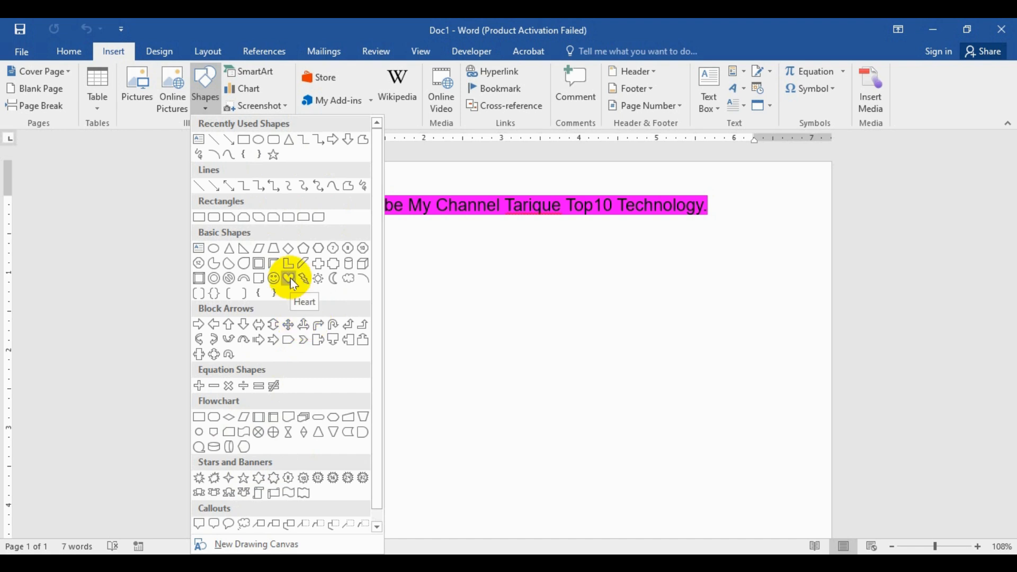
- Draw a heart shape about 2.94" high and 2.19" wide below the highlighted text line
{"action": "left_click", "coordinate": [291, 278]}
{"action": "left_click_drag", "start_coordinate": [315, 256], "coordinate": [486, 484]}
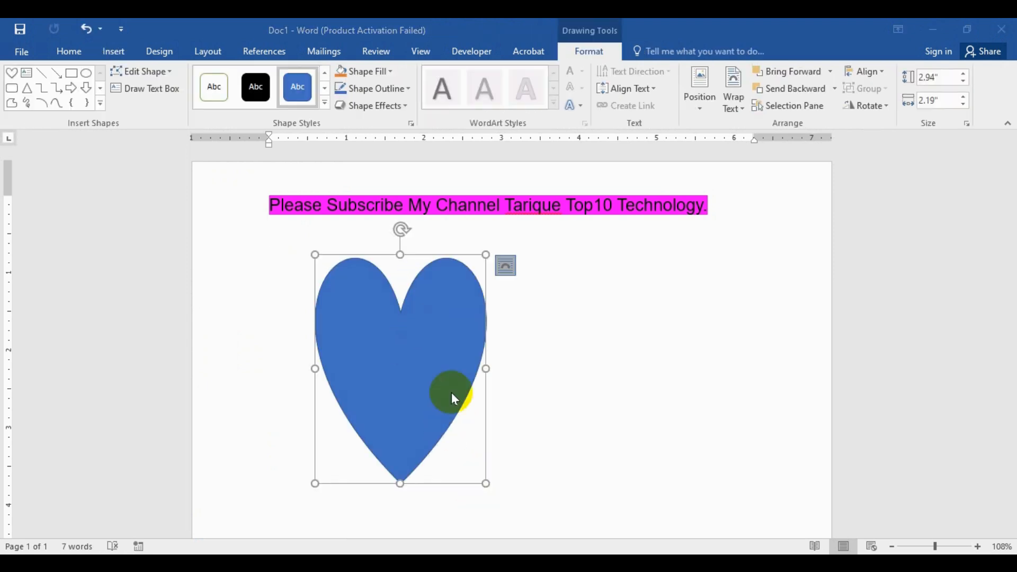
{"action": "left_click", "coordinate": [419, 323]}
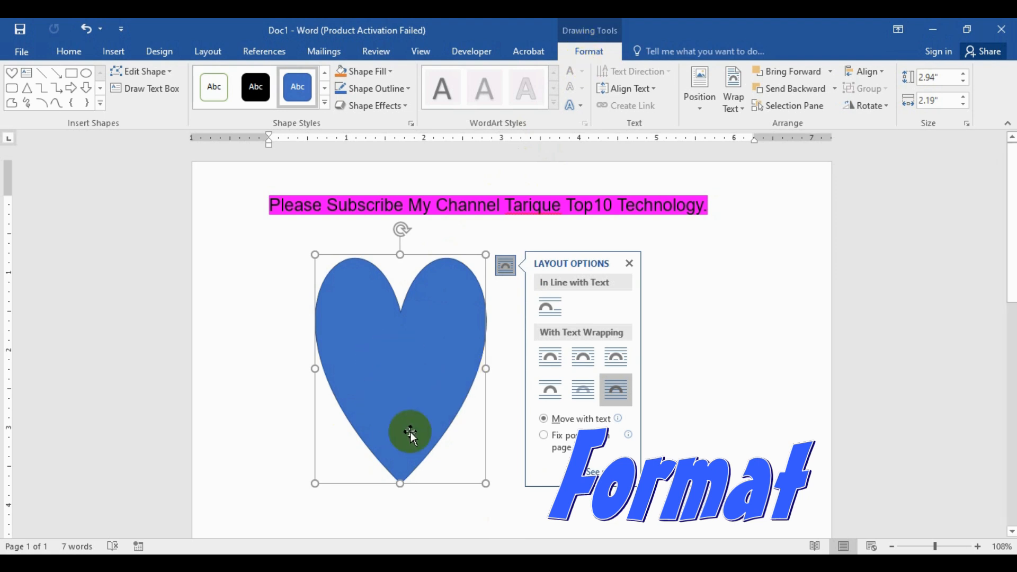
{"action": "left_click", "coordinate": [453, 435]}
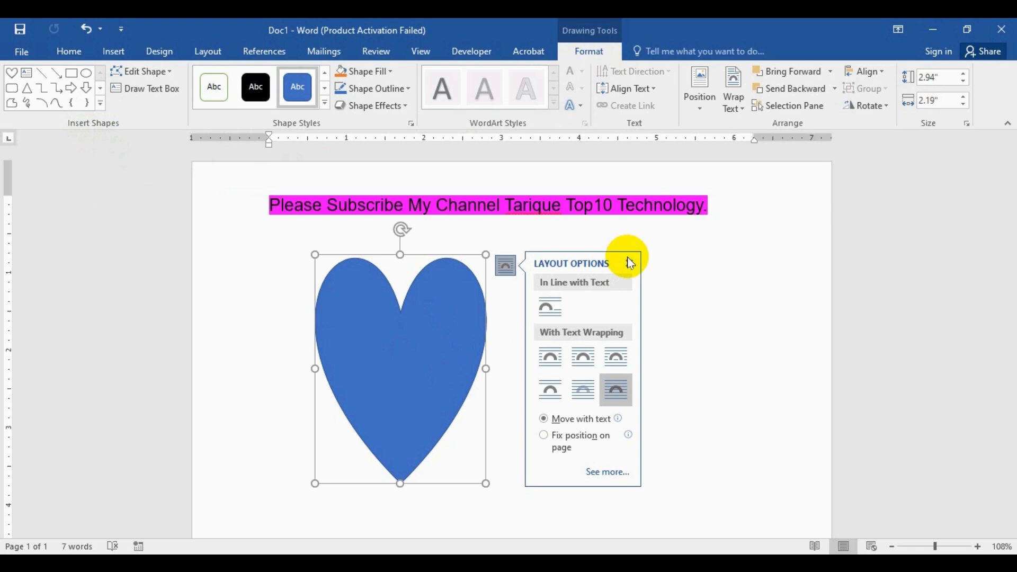
{"action": "left_click", "coordinate": [118, 55]}
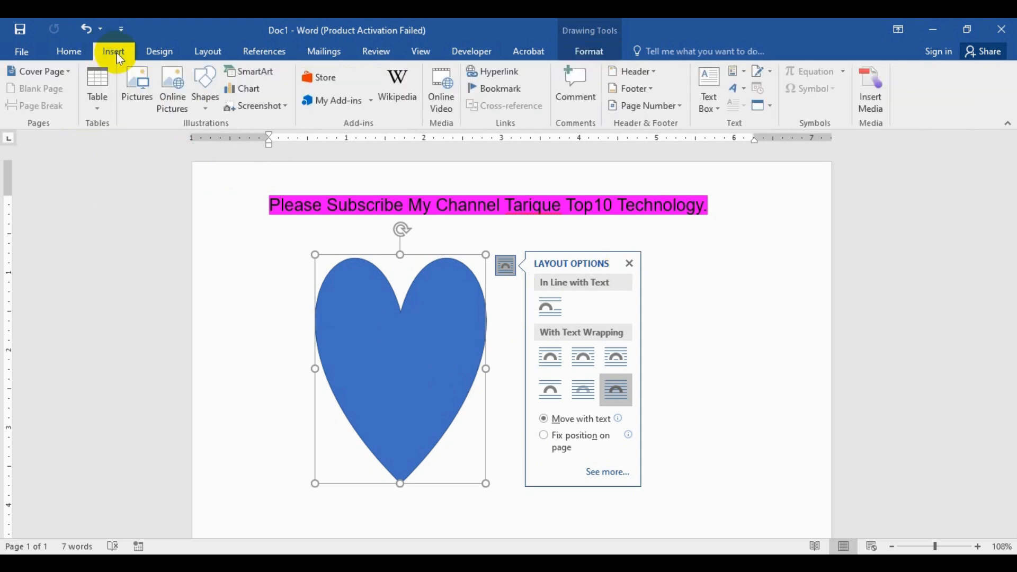
{"action": "left_click", "coordinate": [211, 113]}
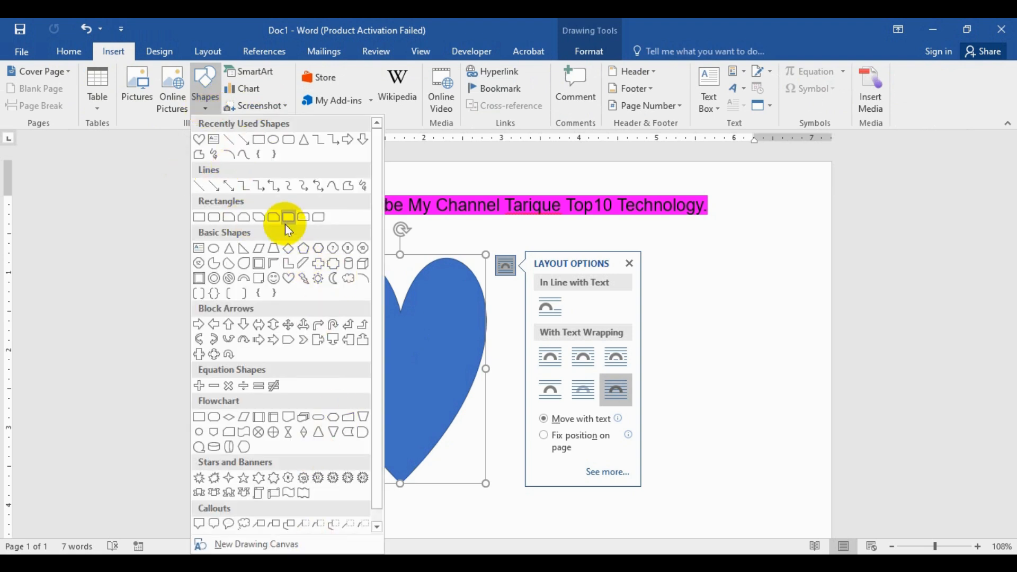
{"action": "left_click", "coordinate": [749, 364]}
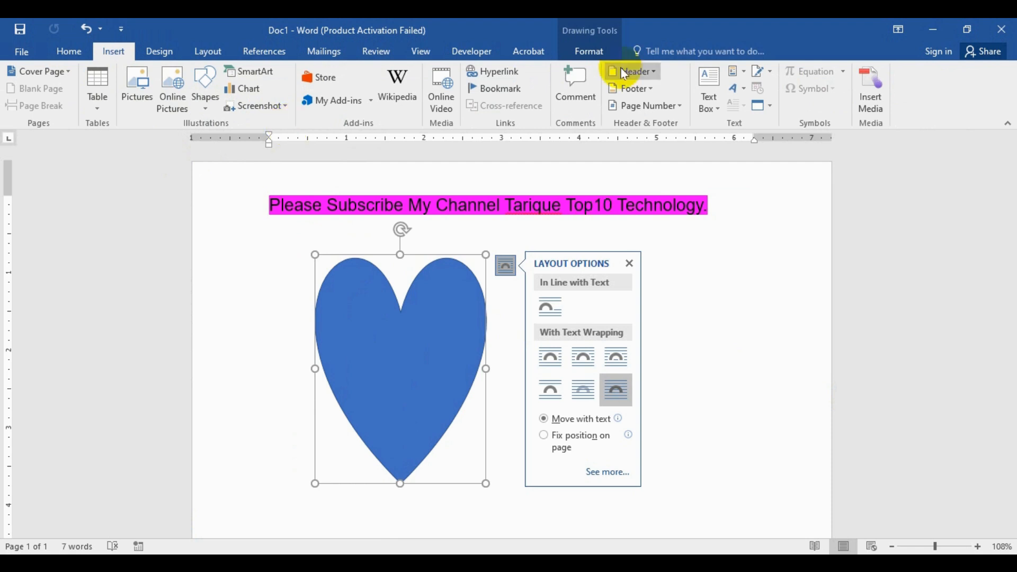
- Draw a left block arrow about 1.63" high and 3.46" wide to the right of the heart
{"action": "left_click", "coordinate": [581, 49]}
{"action": "left_click", "coordinate": [100, 103]}
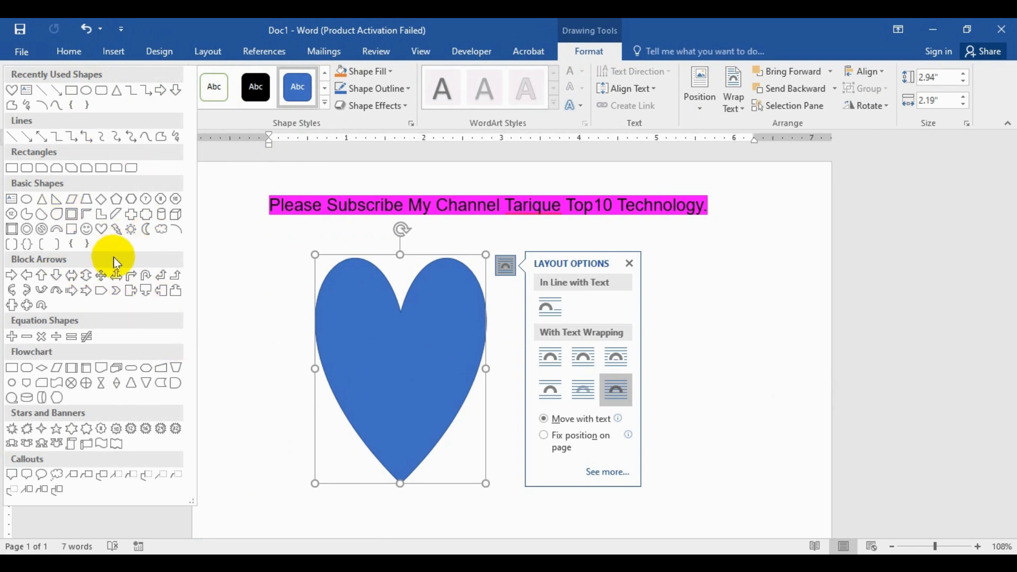
{"action": "left_click", "coordinate": [26, 276]}
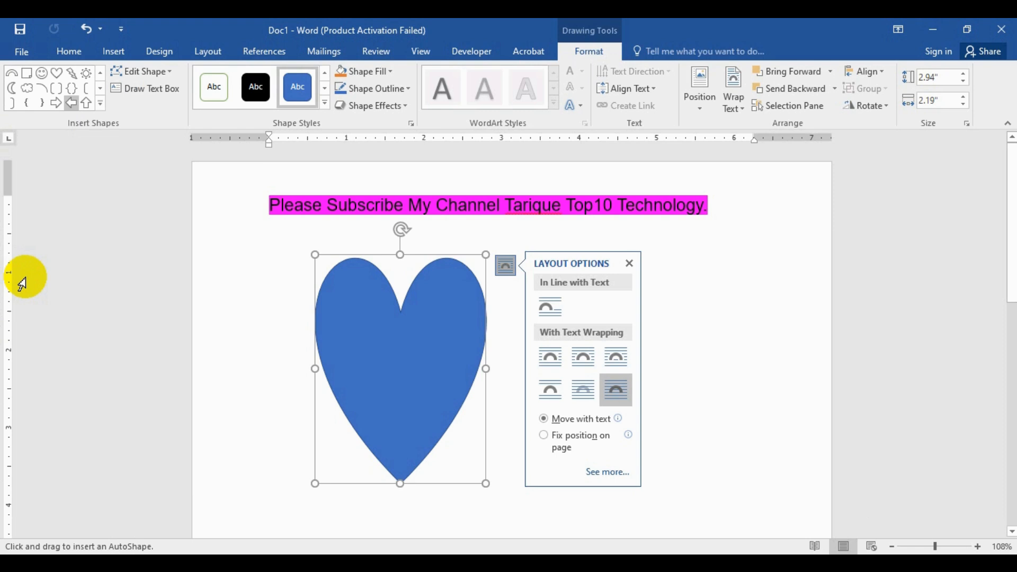
{"action": "left_click", "coordinate": [630, 264]}
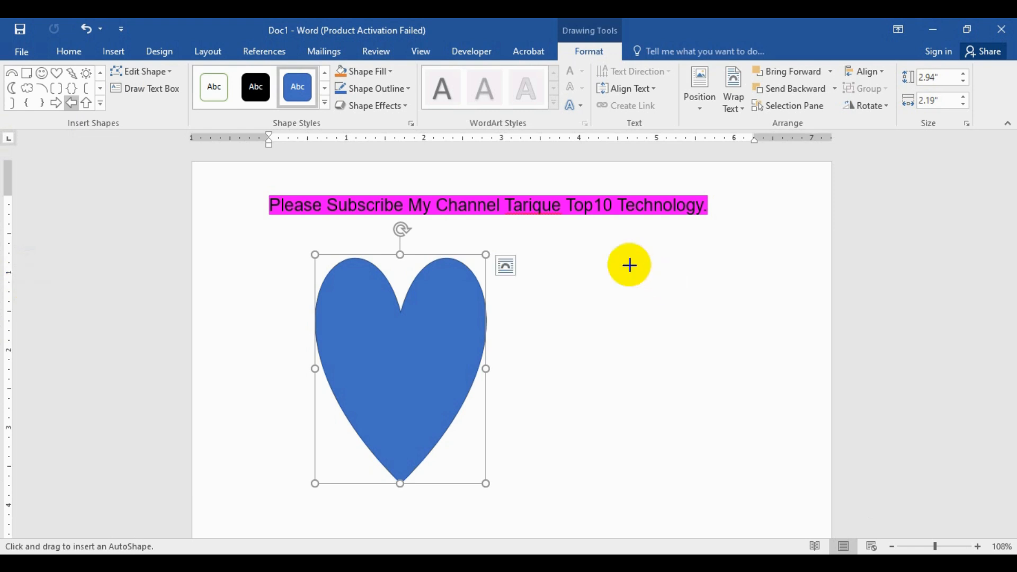
{"action": "left_click_drag", "start_coordinate": [529, 321], "coordinate": [798, 449]}
- Insert a rectangle at the default 1" by 1" size just below the heart and deselect it
{"action": "scroll", "coordinate": [622, 249], "scroll_direction": "down", "scroll_amount": 4}
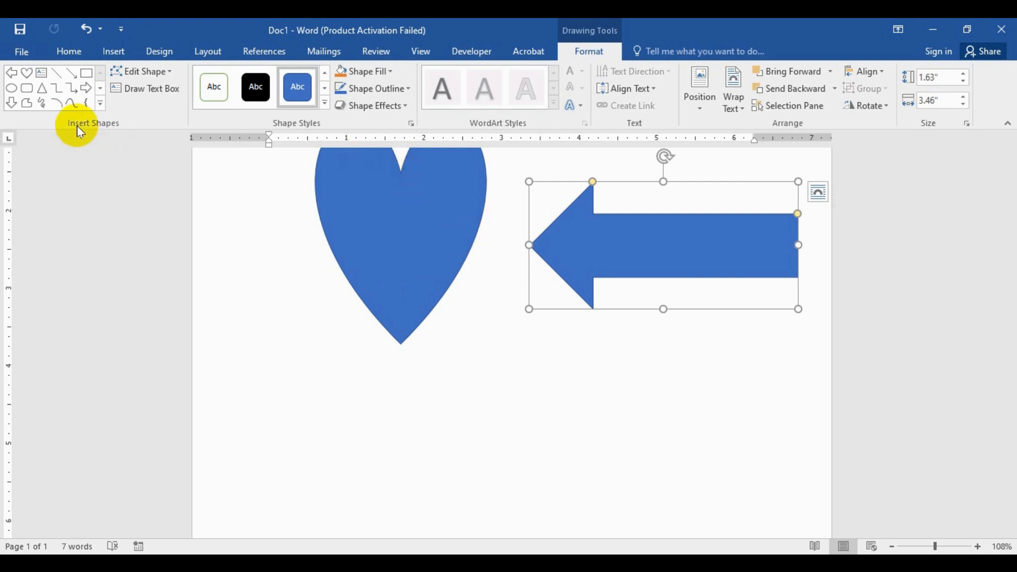
{"action": "left_click", "coordinate": [100, 103]}
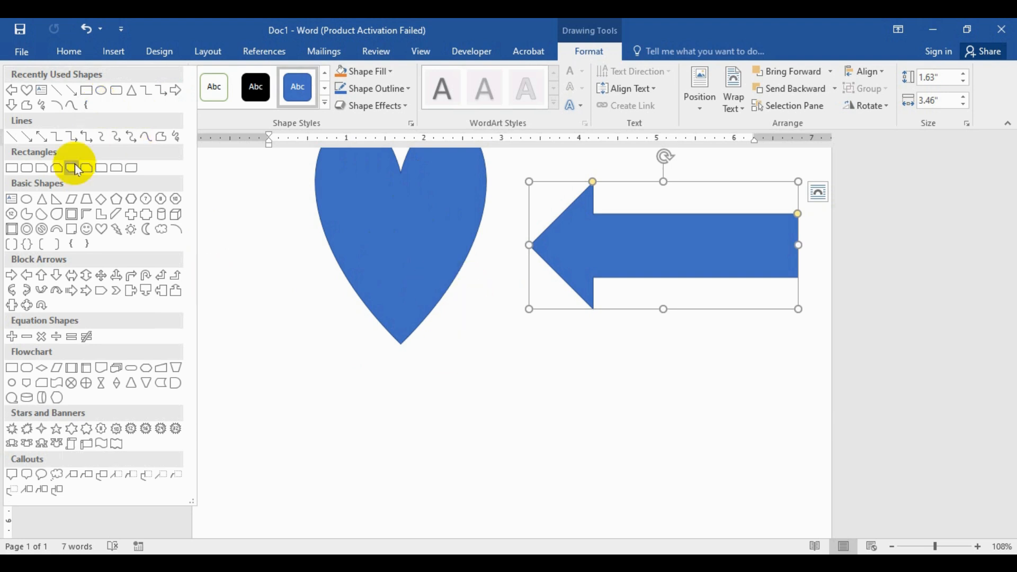
{"action": "left_click", "coordinate": [88, 91]}
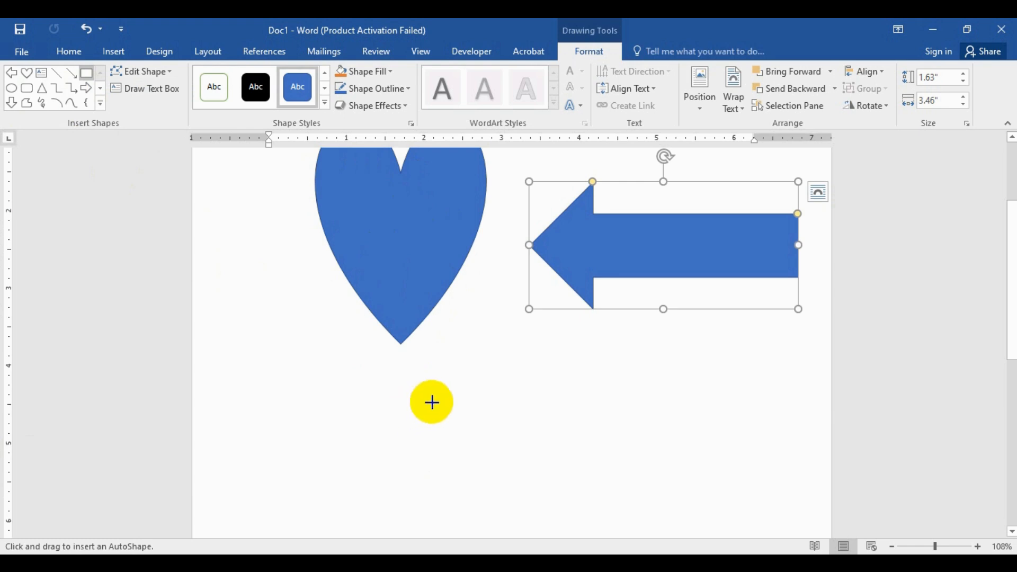
{"action": "scroll", "coordinate": [432, 402], "scroll_direction": "down", "scroll_amount": 3}
{"action": "scroll", "coordinate": [445, 386], "scroll_direction": "up", "scroll_amount": 3}
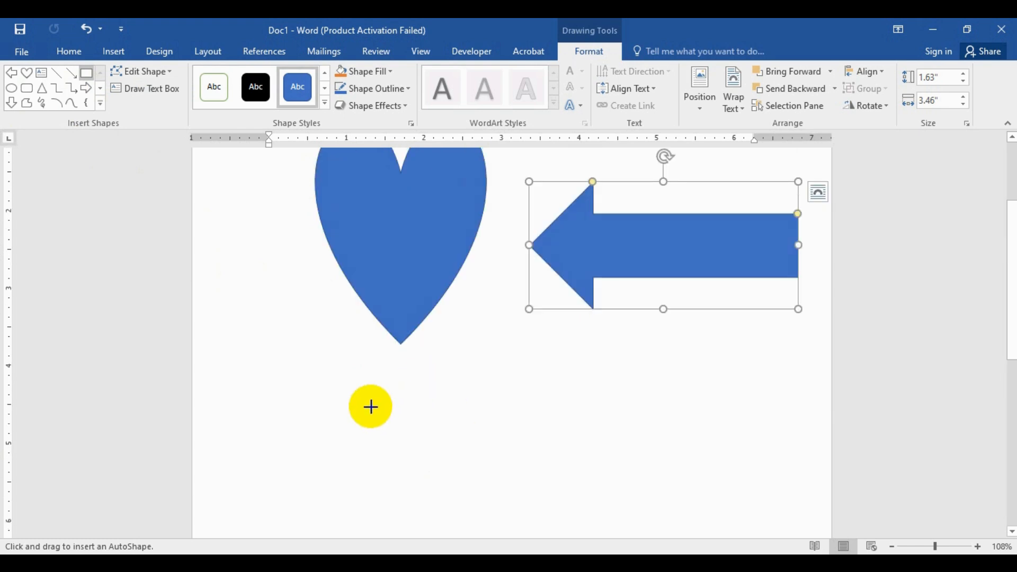
{"action": "left_click", "coordinate": [382, 402]}
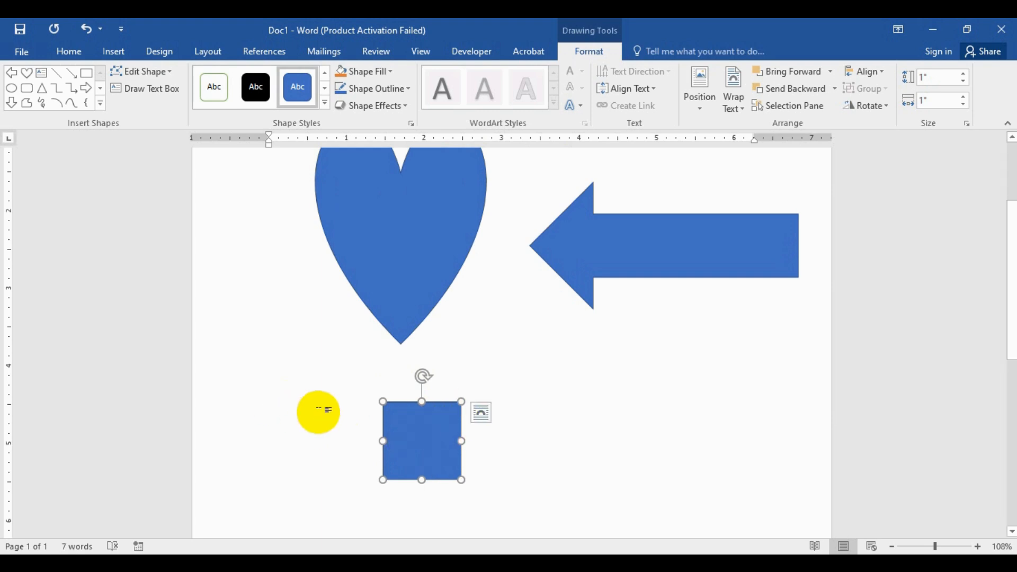
{"action": "left_click", "coordinate": [318, 411]}
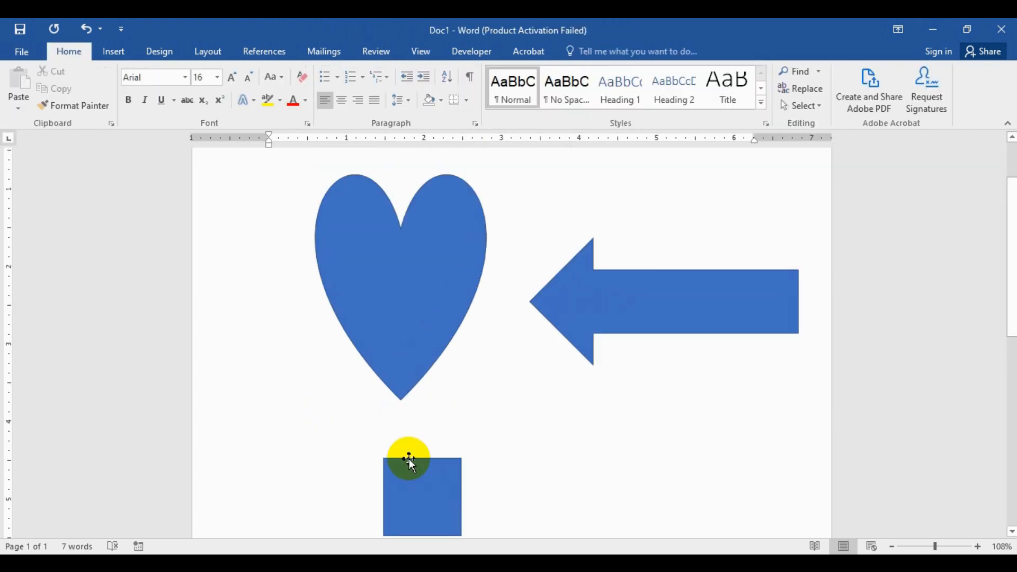
- Delete the small square below the heart
{"action": "scroll", "coordinate": [409, 459], "scroll_direction": "down", "scroll_amount": 3}
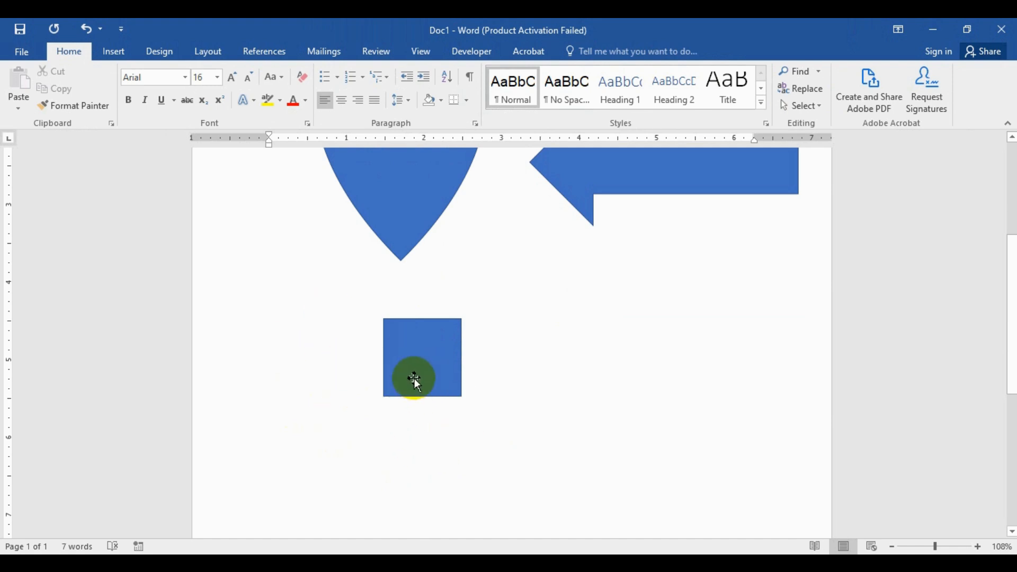
{"action": "left_click", "coordinate": [421, 354]}
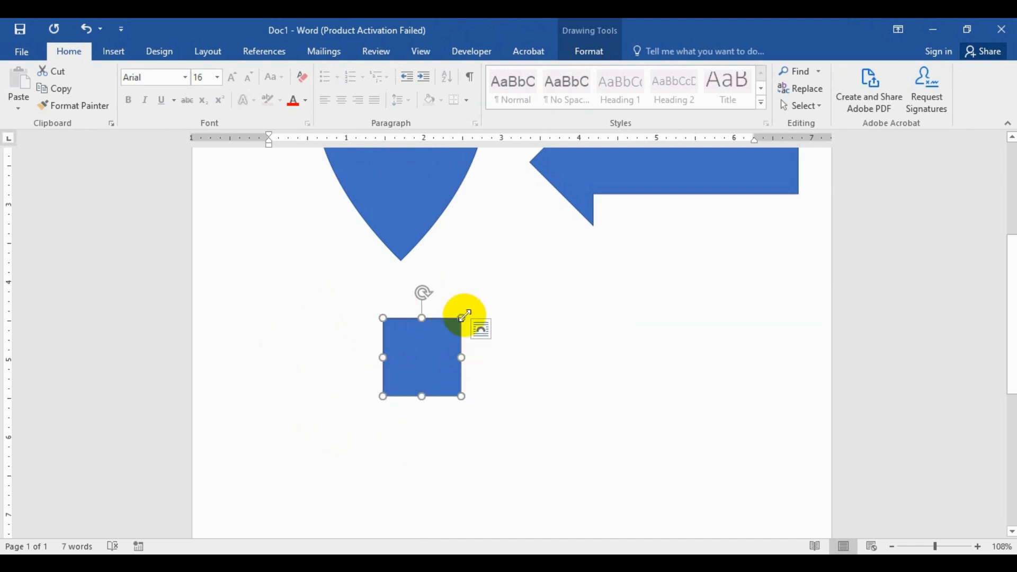
{"action": "left_click", "coordinate": [436, 371]}
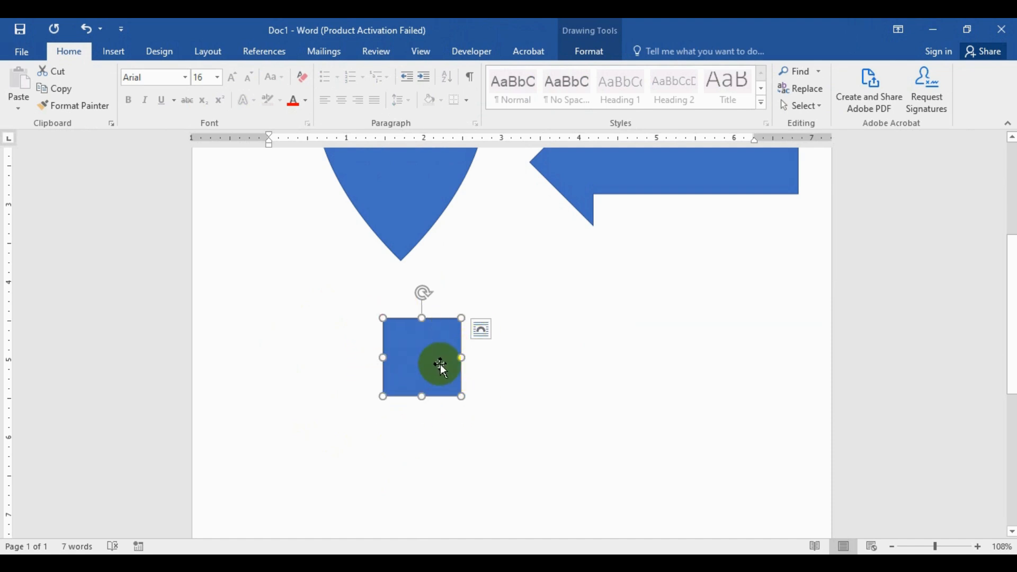
{"action": "left_click", "coordinate": [428, 355]}
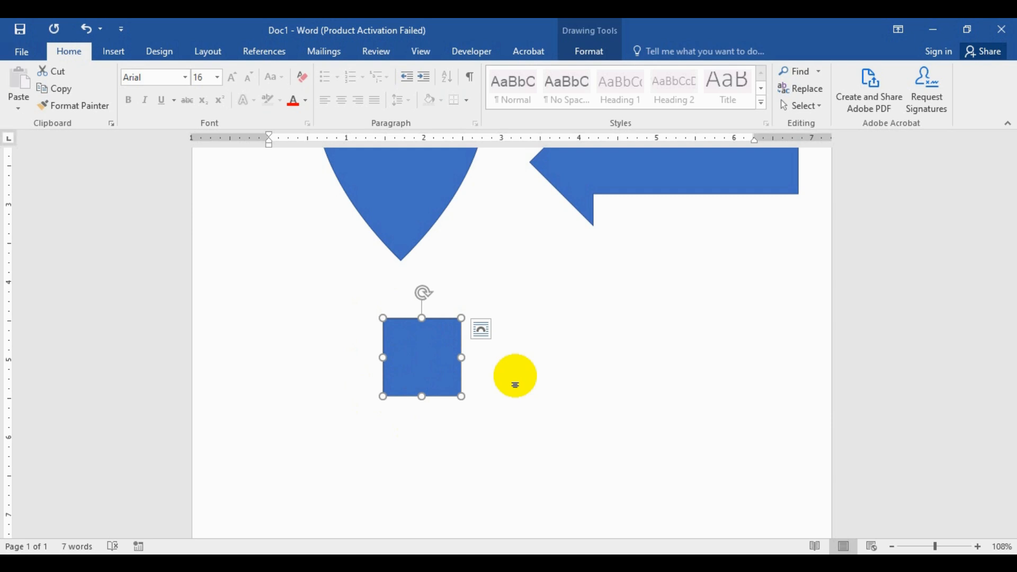
{"action": "key", "text": "Delete"}
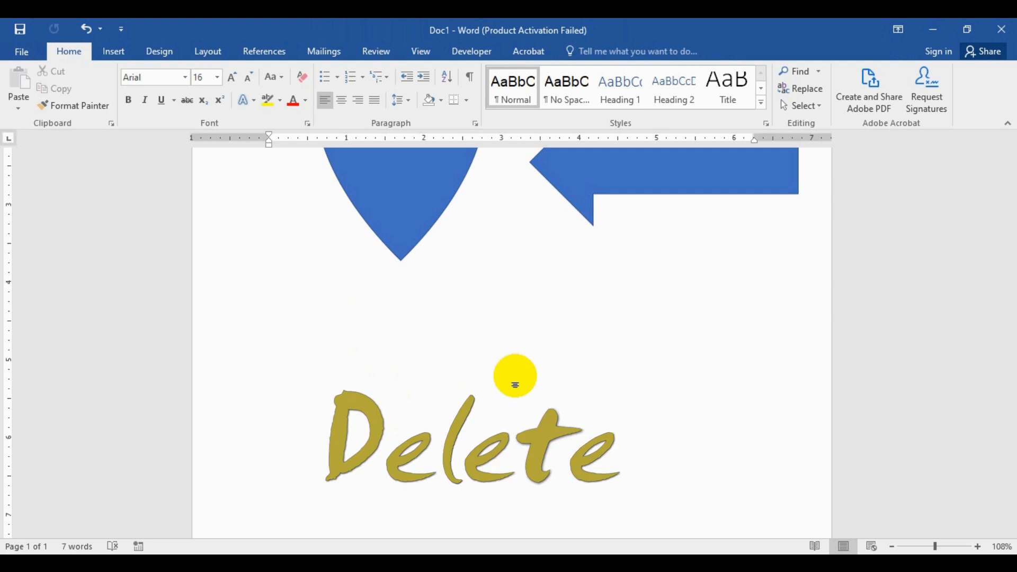
- Draw a closed shape about 1.13" high and 1.65" wide with the Curve tool, and move it to the lower left of the heart
{"action": "scroll", "coordinate": [515, 384], "scroll_direction": "up", "scroll_amount": 3}
{"action": "left_click", "coordinate": [609, 246]}
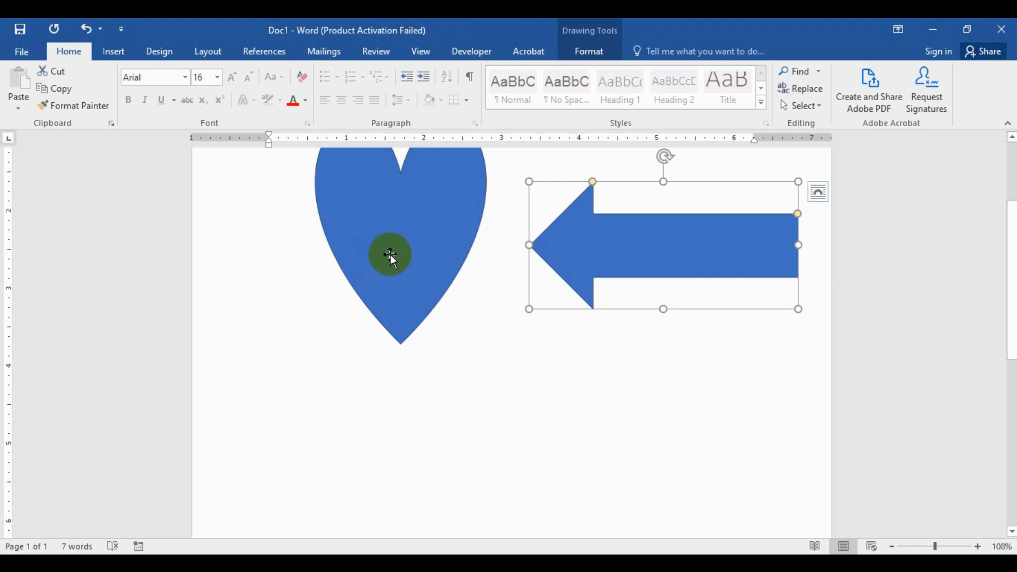
{"action": "left_click", "coordinate": [590, 52]}
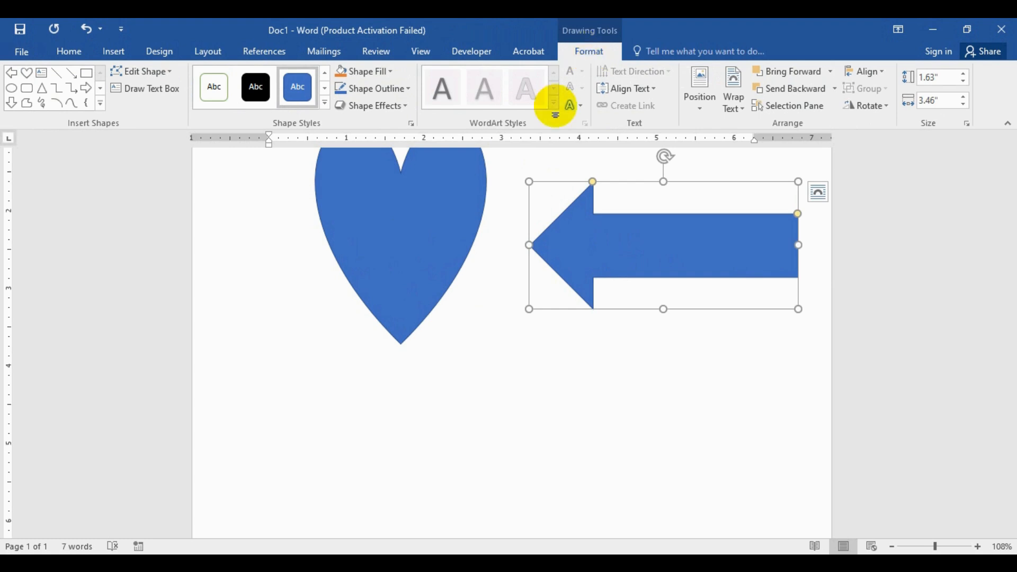
{"action": "left_click", "coordinate": [101, 103]}
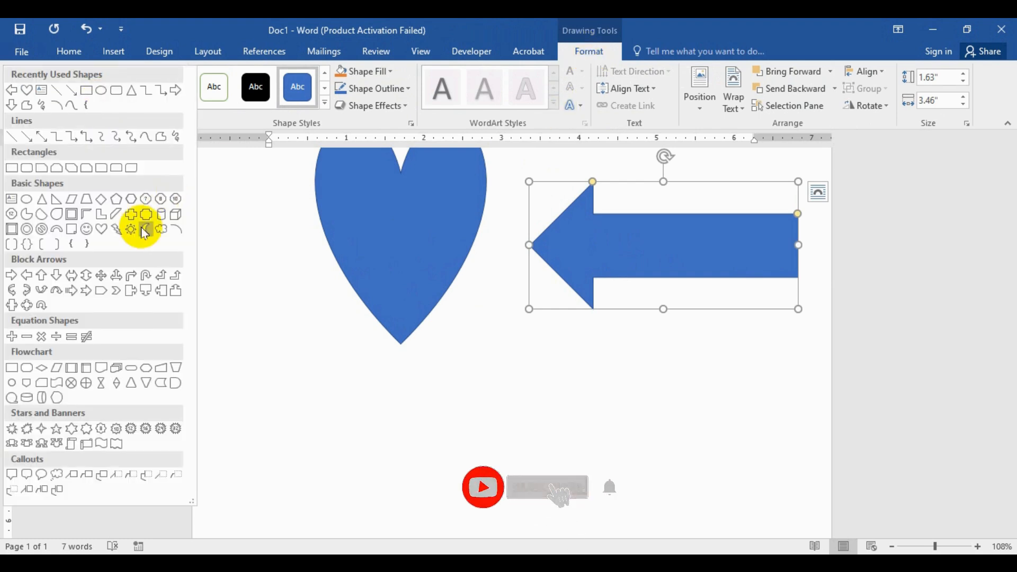
{"action": "left_click", "coordinate": [146, 136]}
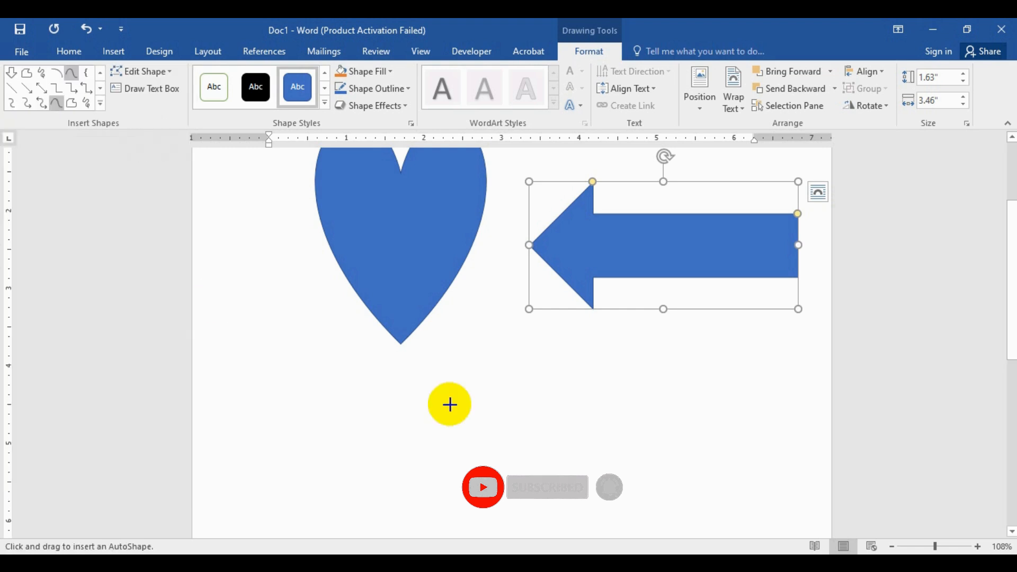
{"action": "left_click", "coordinate": [430, 378]}
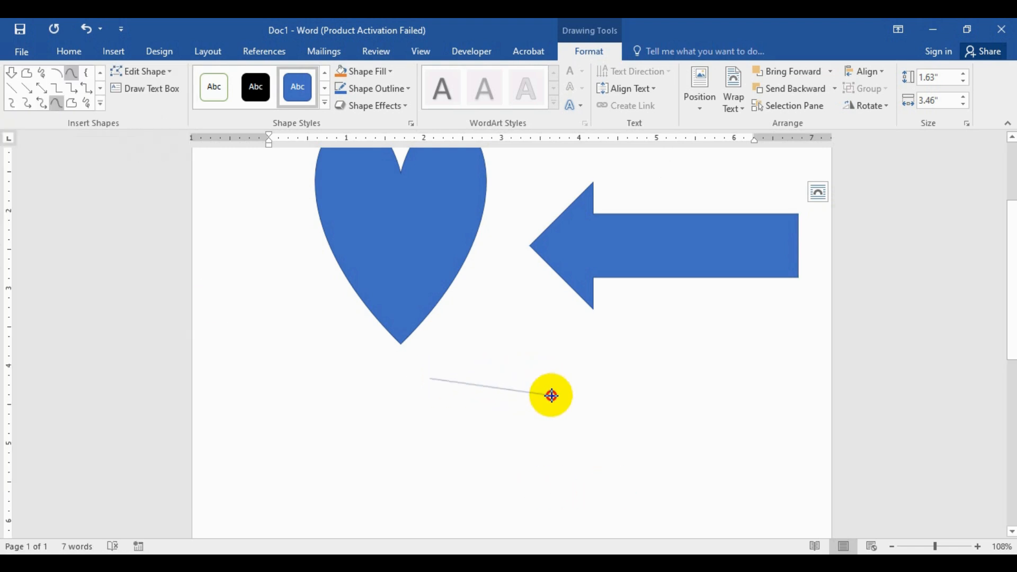
{"action": "left_click", "coordinate": [552, 396]}
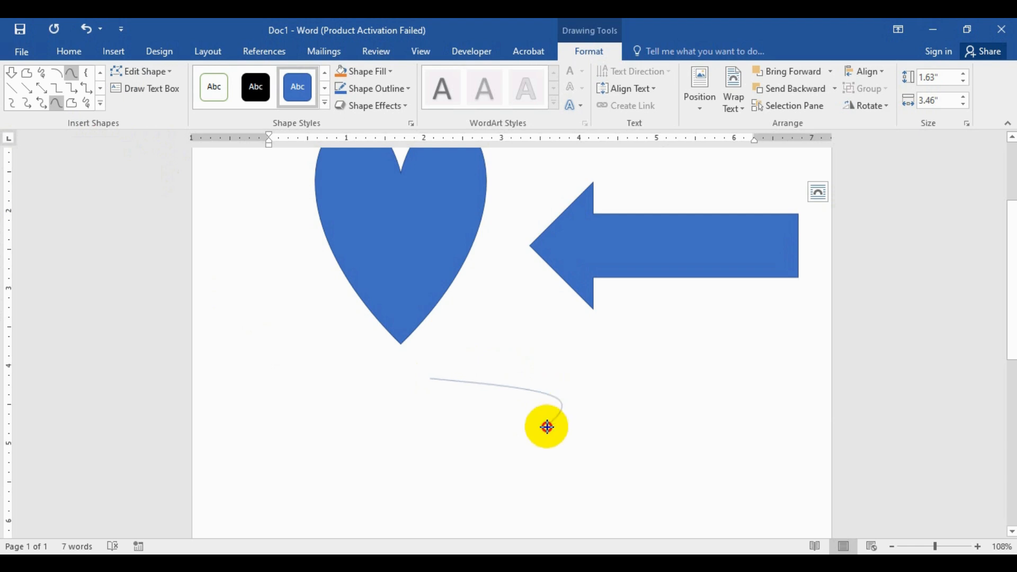
{"action": "left_click", "coordinate": [451, 462]}
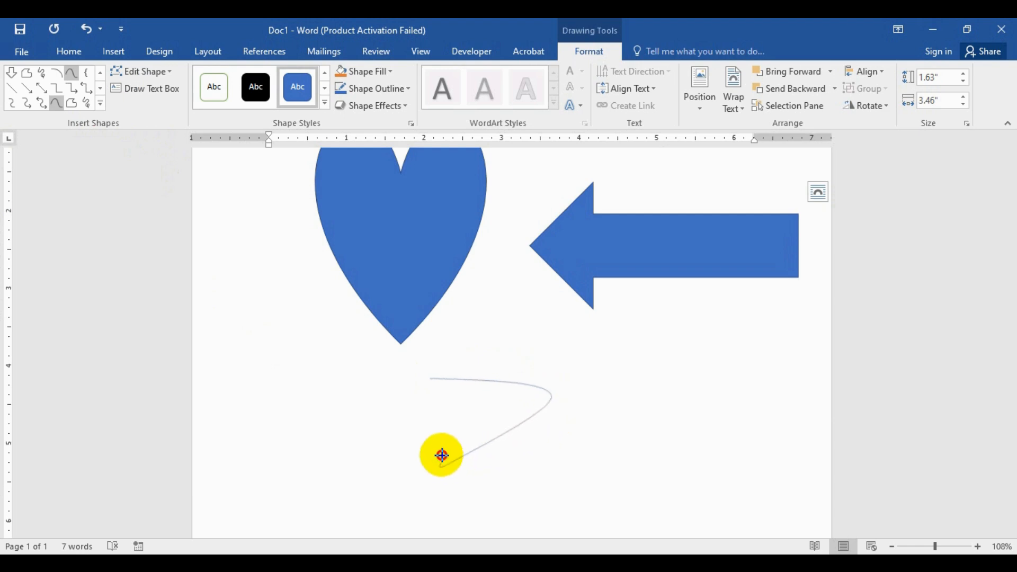
{"action": "left_click", "coordinate": [432, 392]}
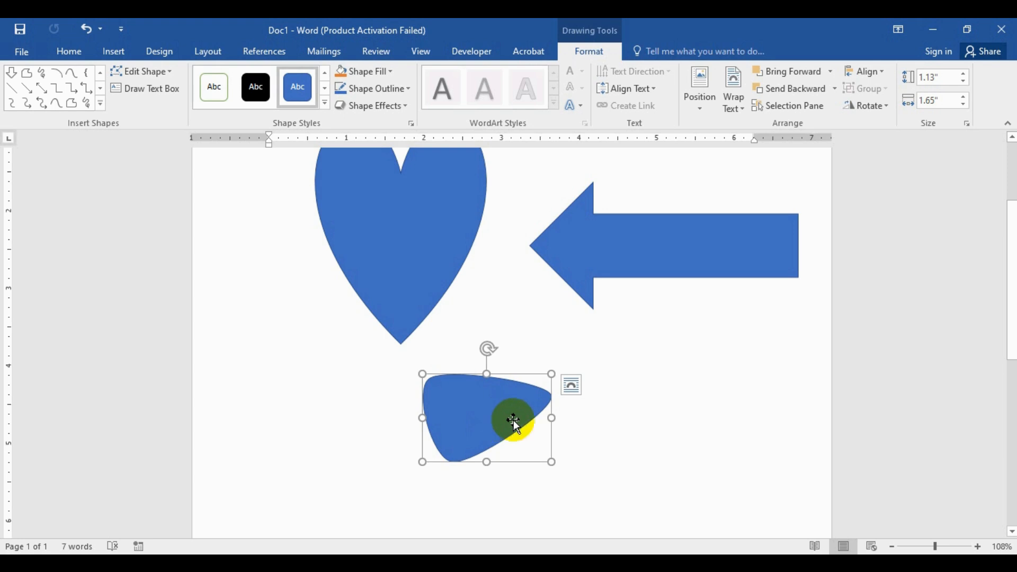
{"action": "left_click_drag", "start_coordinate": [478, 412], "coordinate": [351, 399]}
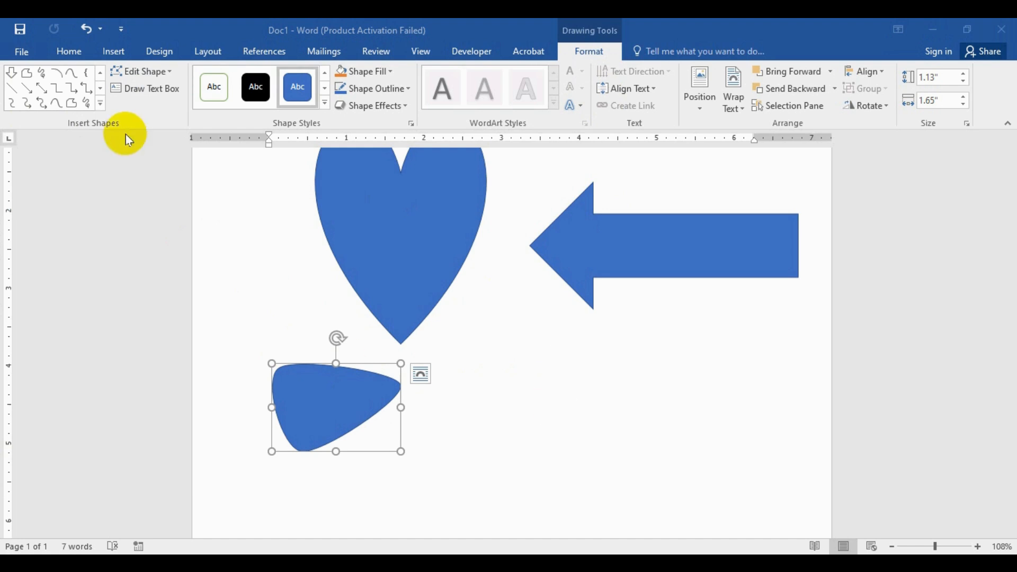
- Draw a freehand shape with the Scribble tool in the empty area below the left arrow
{"action": "left_click", "coordinate": [100, 103]}
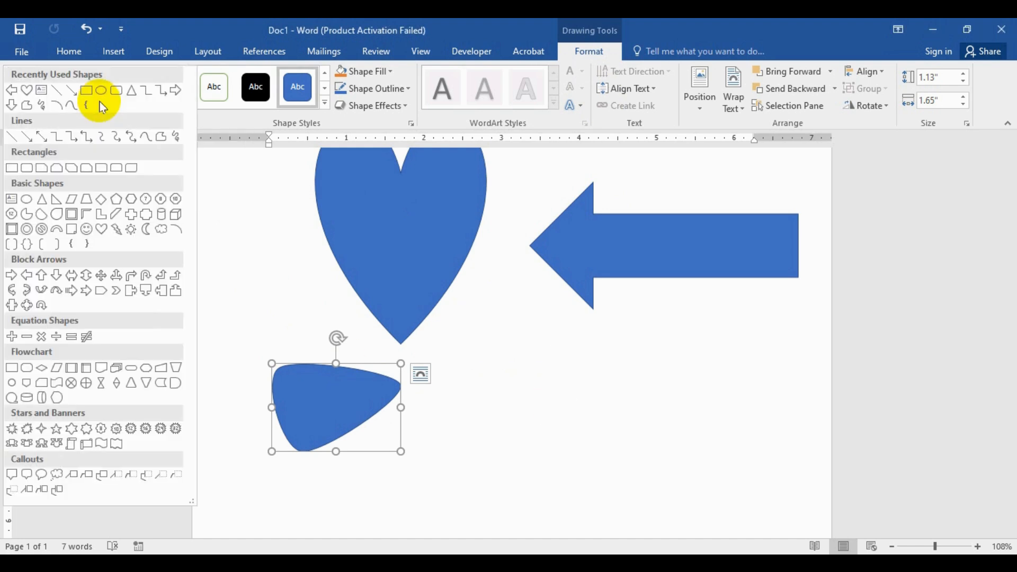
{"action": "left_click", "coordinate": [177, 137]}
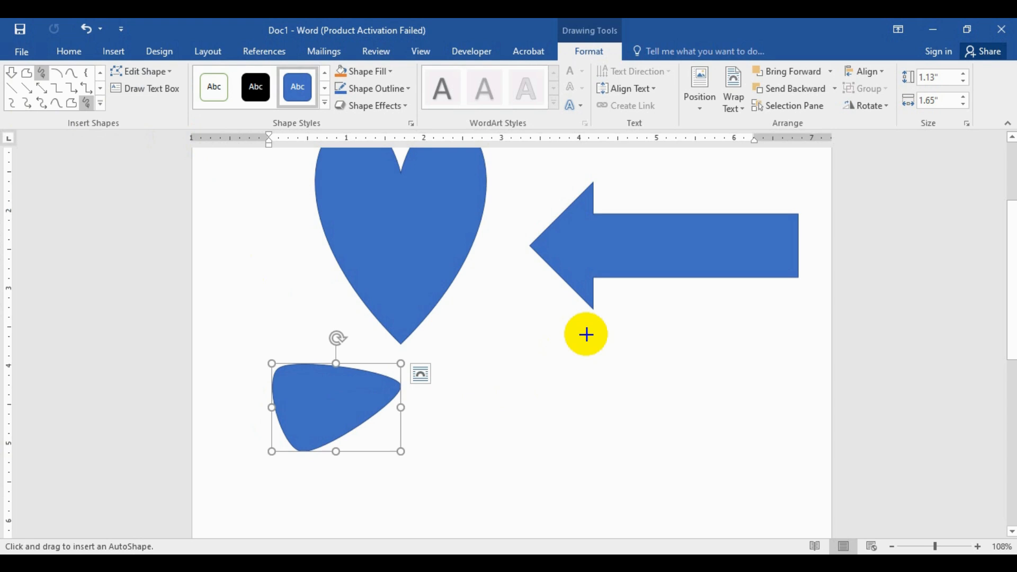
{"action": "mouse_move", "coordinate": [585, 334]}
{"action": "left_mouse_down"}
{"action": "mouse_move", "coordinate": [546, 393]}
{"action": "mouse_move", "coordinate": [557, 434]}
{"action": "mouse_move", "coordinate": [638, 447]}
{"action": "mouse_move", "coordinate": [660, 438]}
{"action": "mouse_move", "coordinate": [665, 408]}
{"action": "mouse_move", "coordinate": [648, 358]}
{"action": "mouse_move", "coordinate": [608, 334]}
{"action": "mouse_move", "coordinate": [582, 334]}
{"action": "left_mouse_up"}
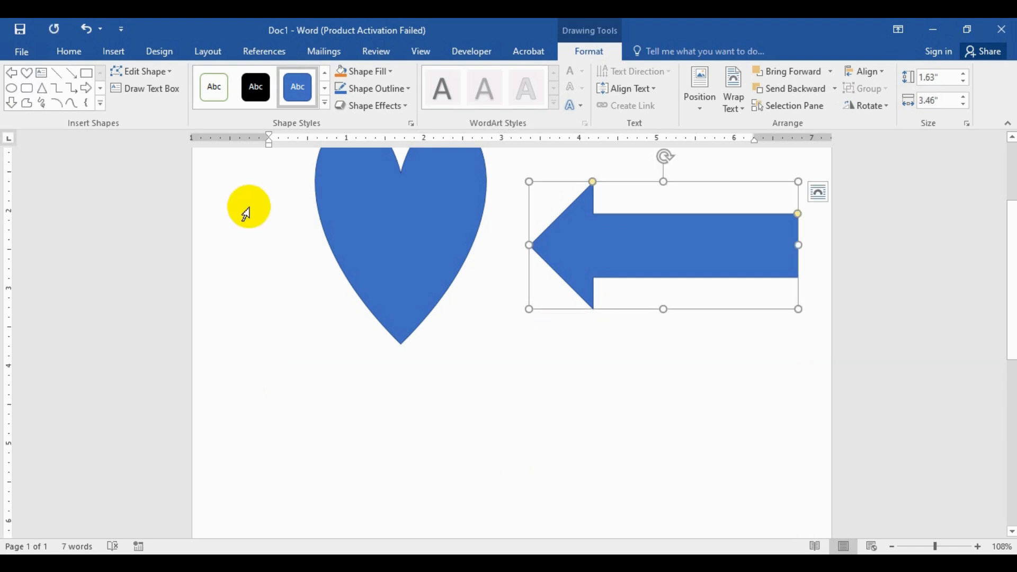
- Change the left arrow beside the heart into a rounded rectangle
{"action": "left_click", "coordinate": [167, 72]}
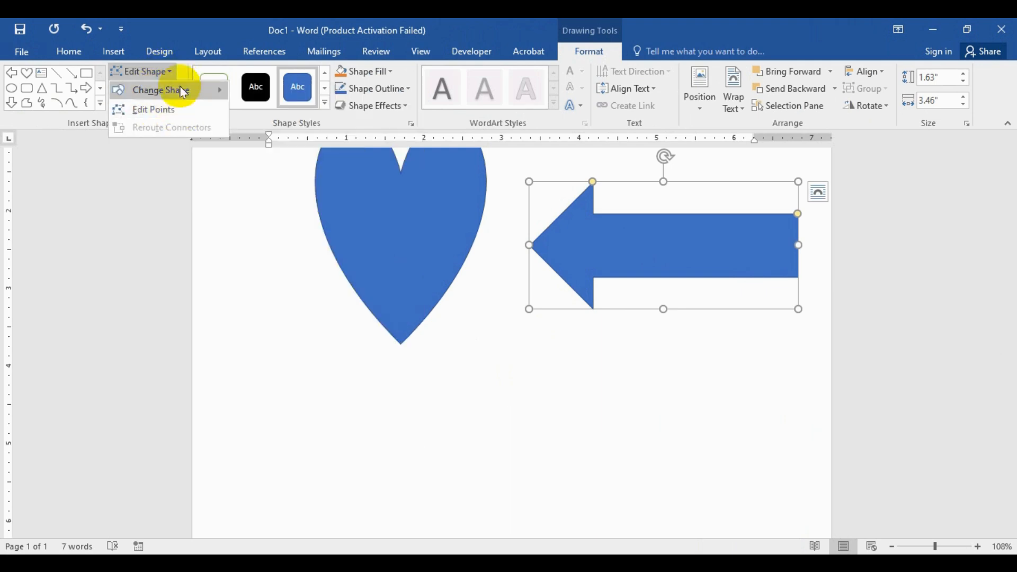
{"action": "left_click", "coordinate": [570, 237]}
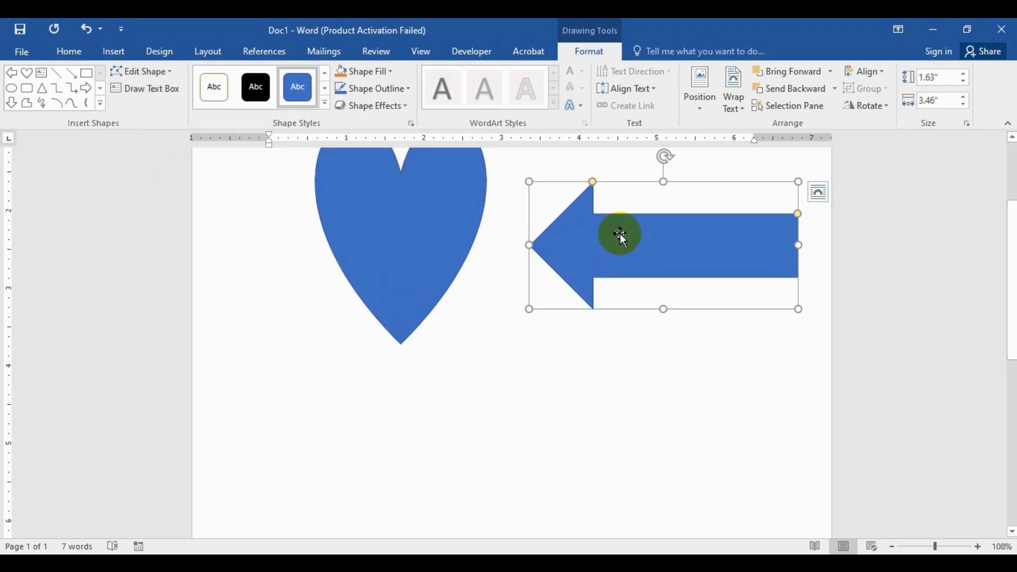
{"action": "left_click", "coordinate": [172, 72]}
{"action": "mouse_move", "coordinate": [174, 92]}
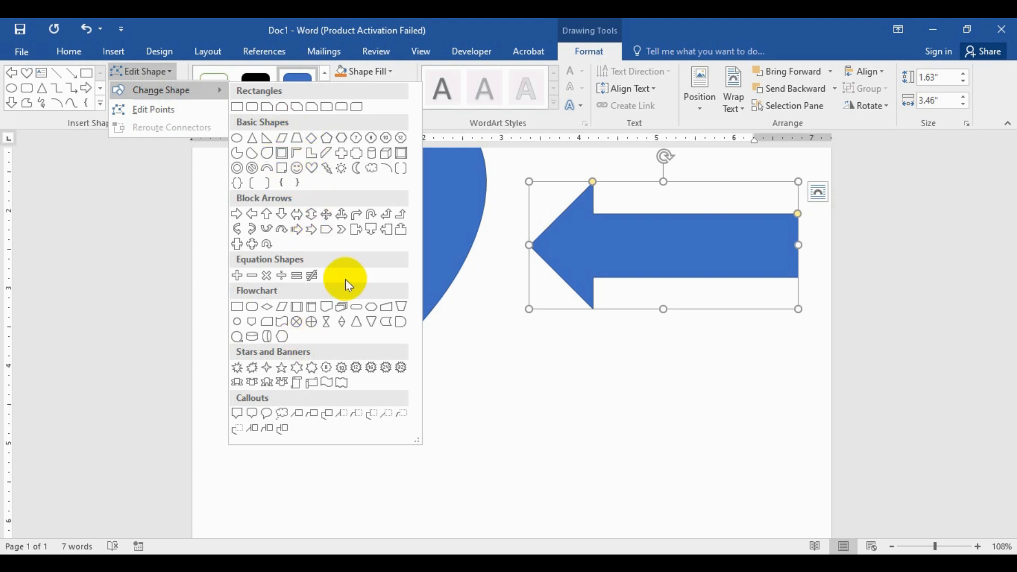
{"action": "left_click", "coordinate": [252, 109]}
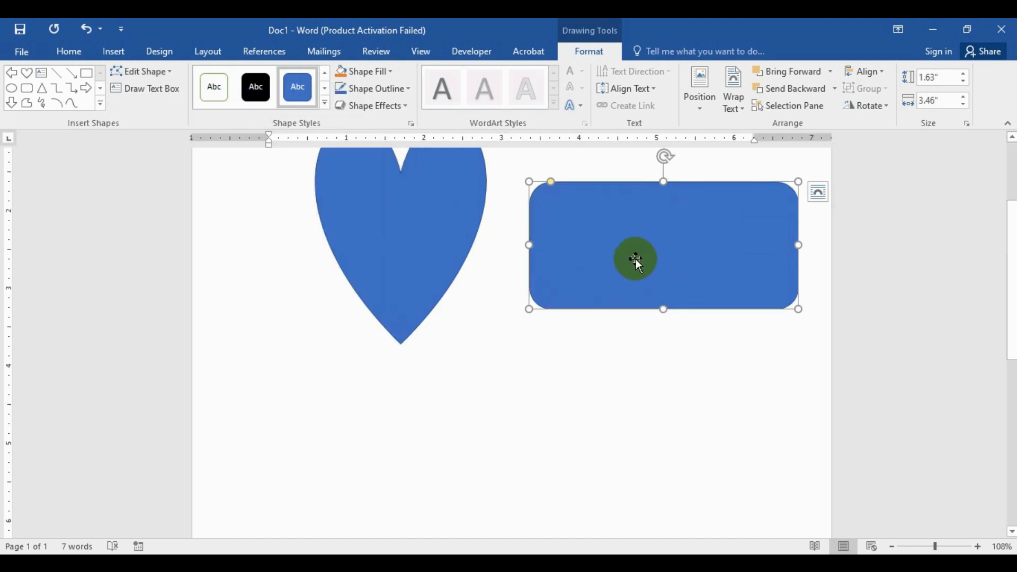
- Undo the last shape change and delete the shape beside the heart
{"action": "key", "text": "ctrl+z"}
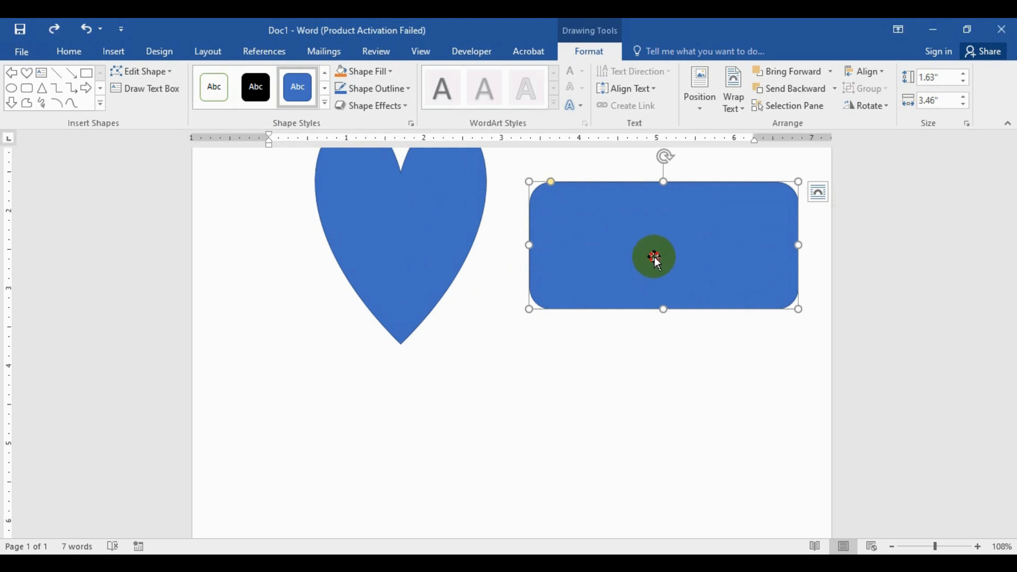
{"action": "key", "text": "Delete"}
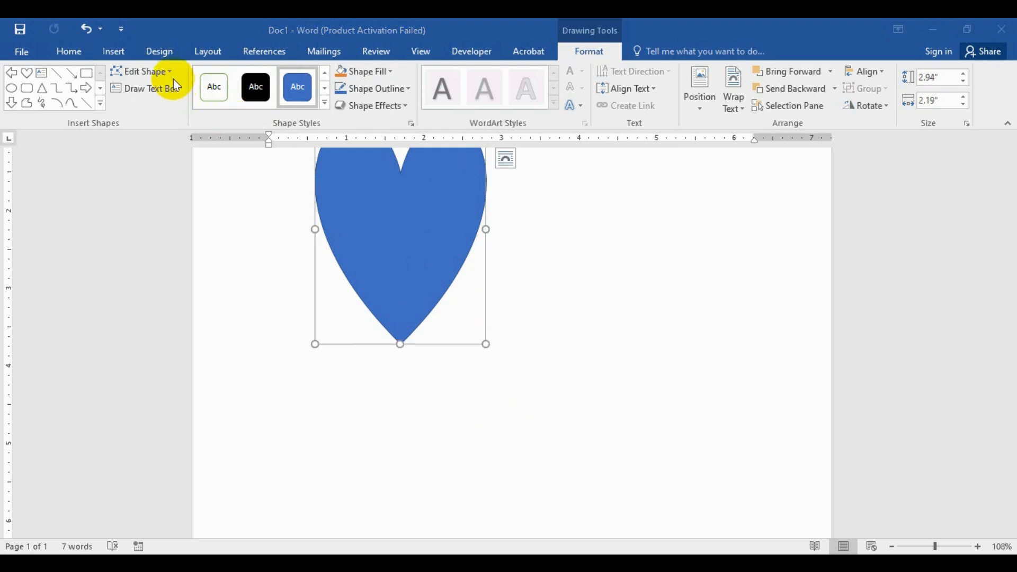
- Draw a rectangle about 1.95" high and 1.93" wide in the empty area to the lower right of the heart
{"action": "left_click", "coordinate": [159, 71]}
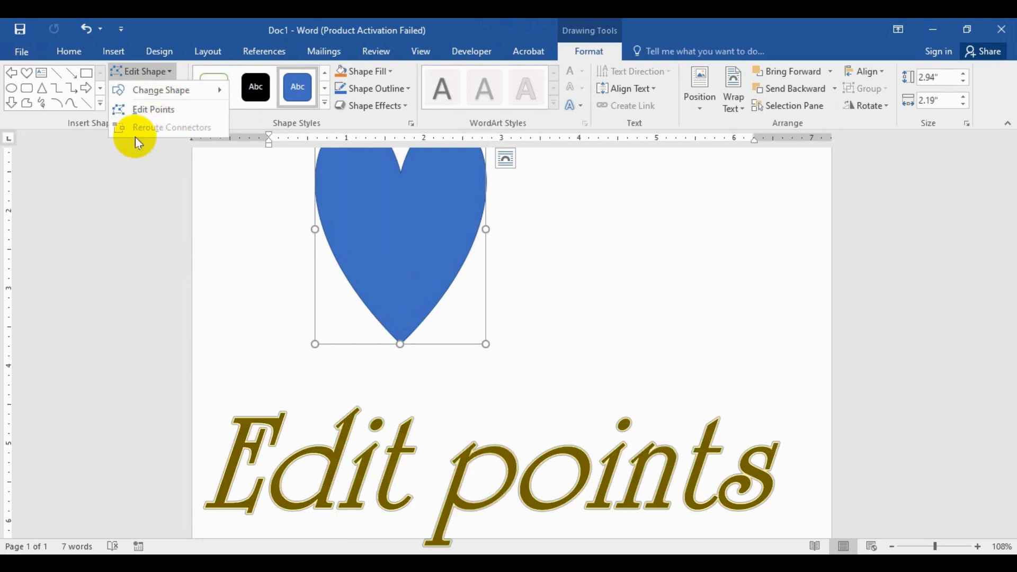
{"action": "left_click", "coordinate": [101, 104]}
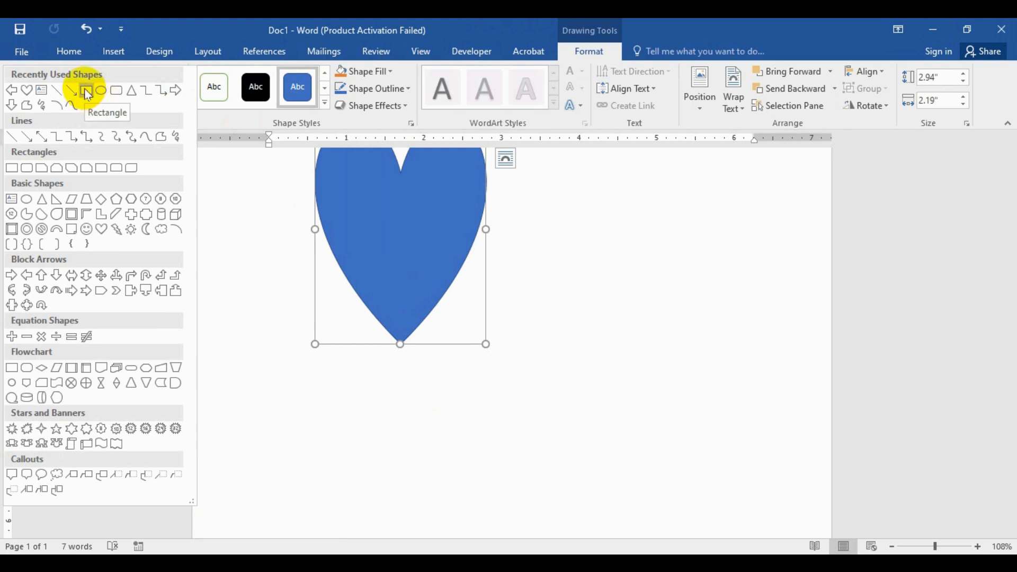
{"action": "left_click", "coordinate": [88, 95]}
{"action": "mouse_move", "coordinate": [561, 324]}
{"action": "left_mouse_down"}
{"action": "mouse_move", "coordinate": [557, 425]}
{"action": "mouse_move", "coordinate": [712, 477]}
{"action": "left_mouse_up"}
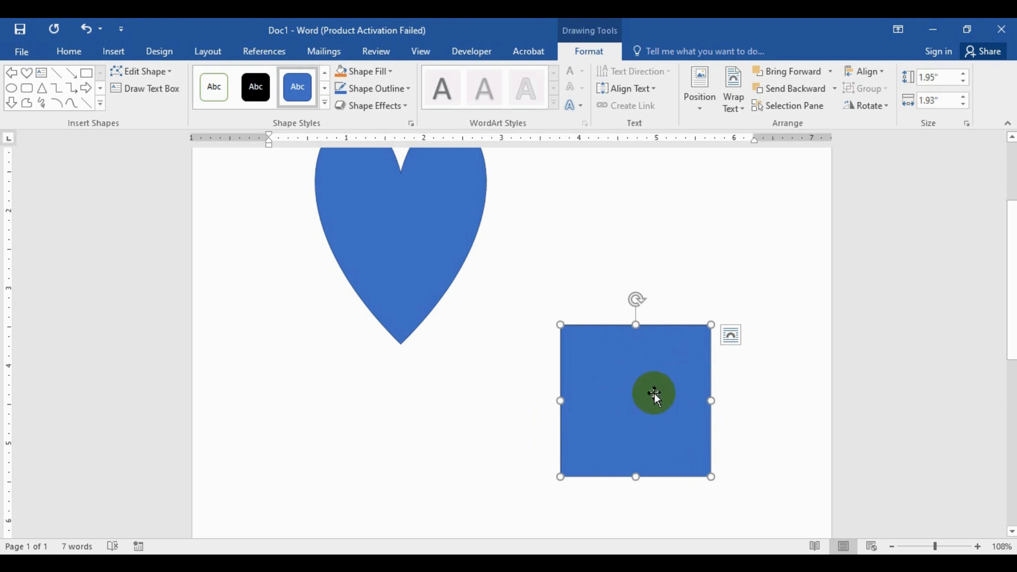
- Edit the new rectangle's points, pulling the middle of its left and right sides outward and its top and bottom edges inward
{"action": "left_click", "coordinate": [169, 72]}
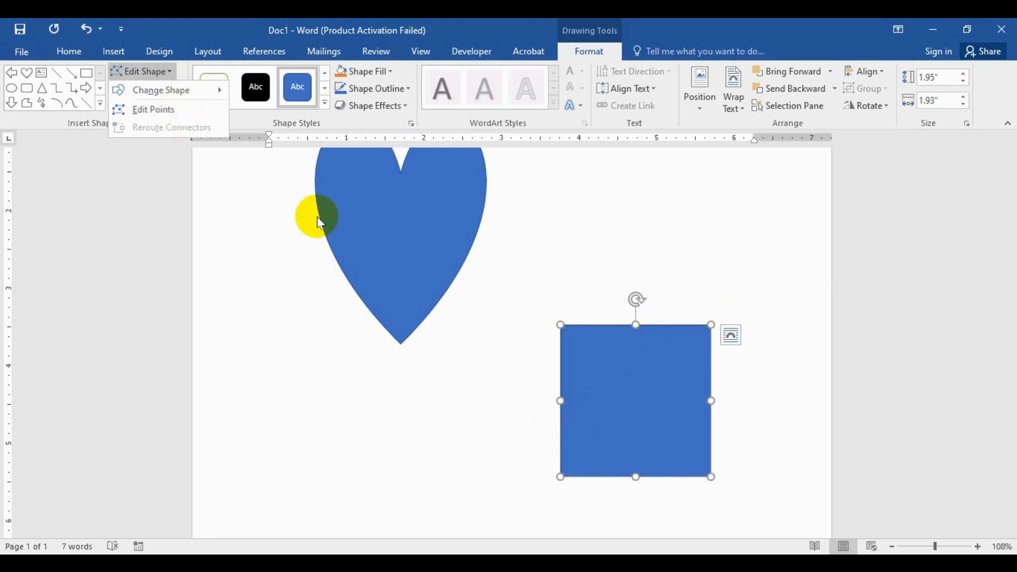
{"action": "left_click", "coordinate": [185, 109]}
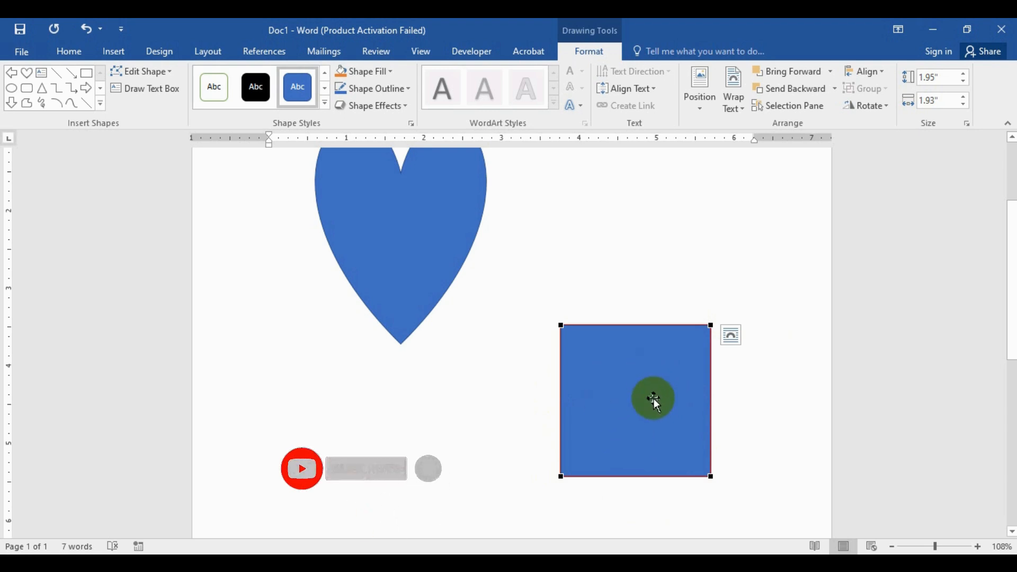
{"action": "left_click", "coordinate": [560, 387]}
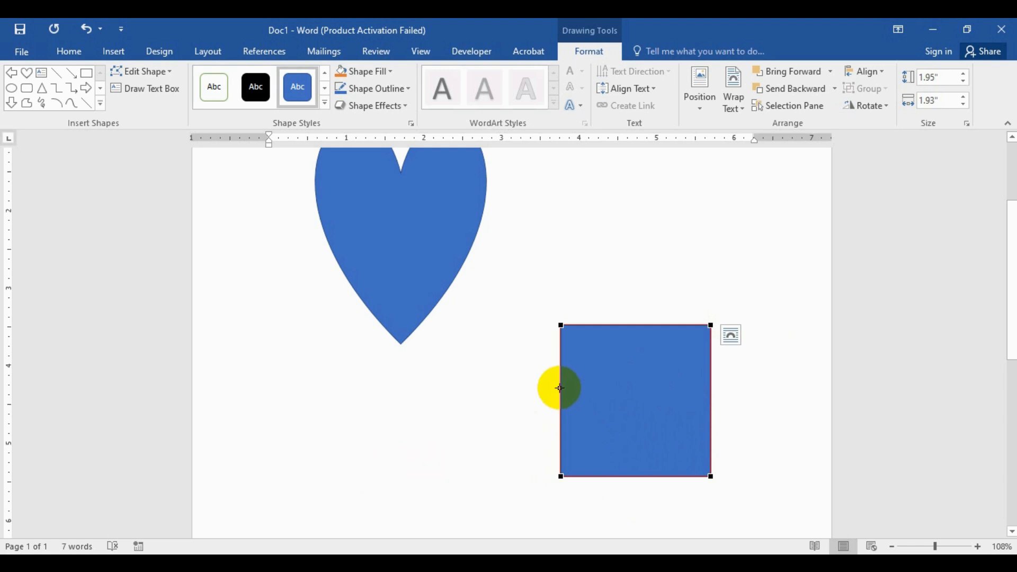
{"action": "left_click_drag", "start_coordinate": [561, 388], "coordinate": [524, 391]}
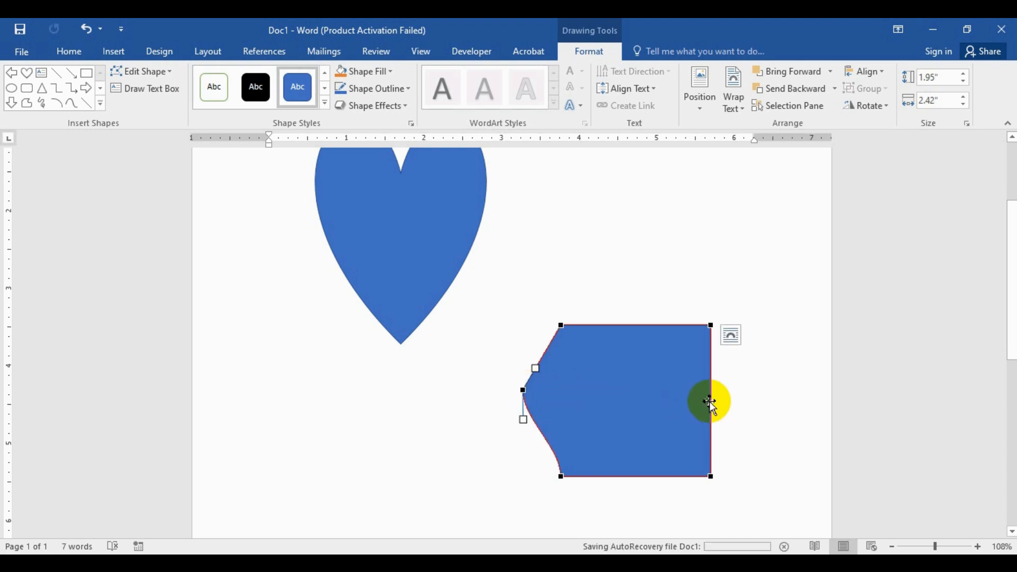
{"action": "left_click_drag", "start_coordinate": [710, 398], "coordinate": [752, 394]}
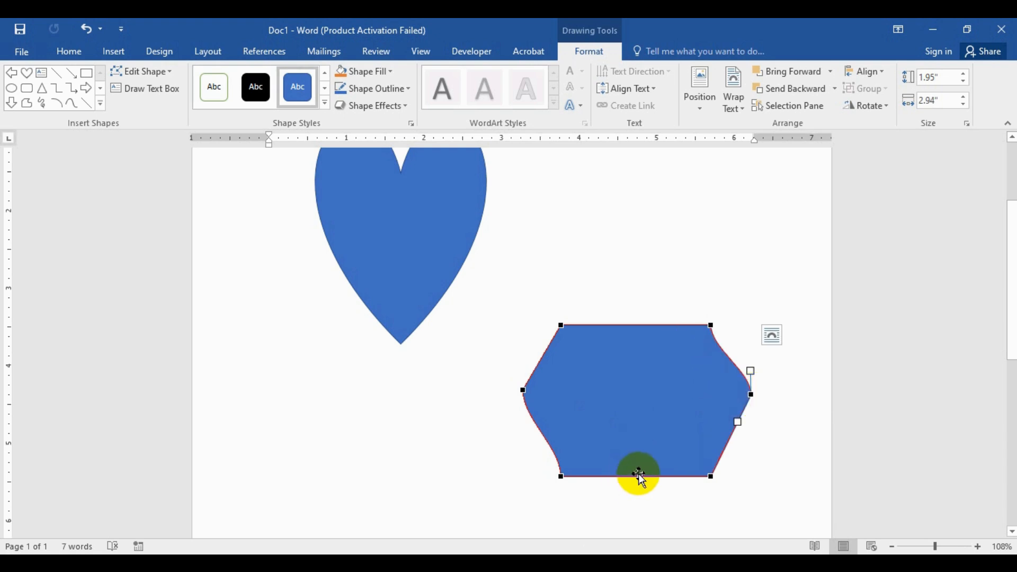
{"action": "left_click_drag", "start_coordinate": [640, 475], "coordinate": [640, 441]}
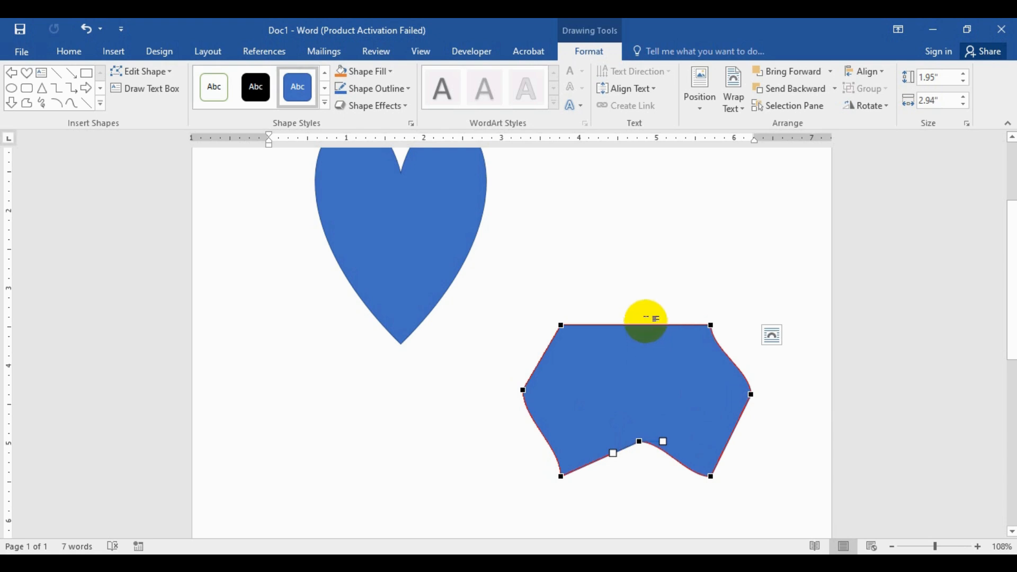
{"action": "left_click_drag", "start_coordinate": [643, 326], "coordinate": [637, 367]}
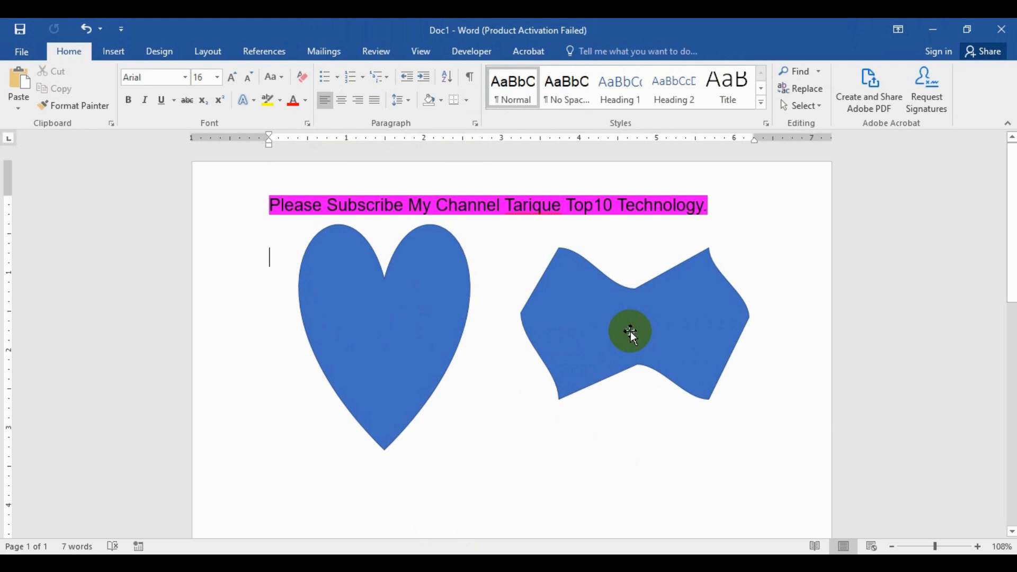
- Delete the reshaped rectangle to the right of the heart
{"action": "left_click", "coordinate": [617, 329]}
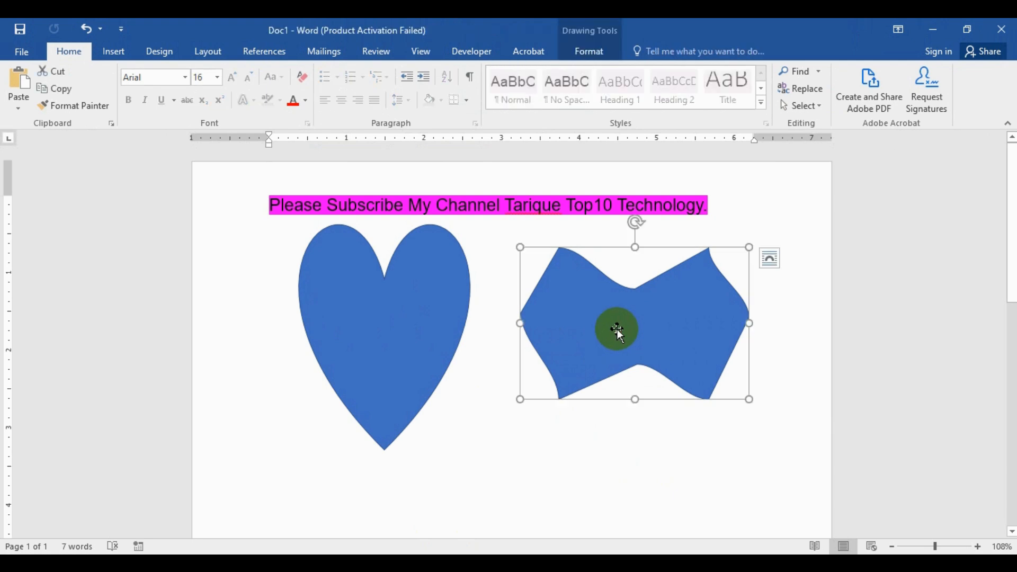
{"action": "key", "text": "Delete"}
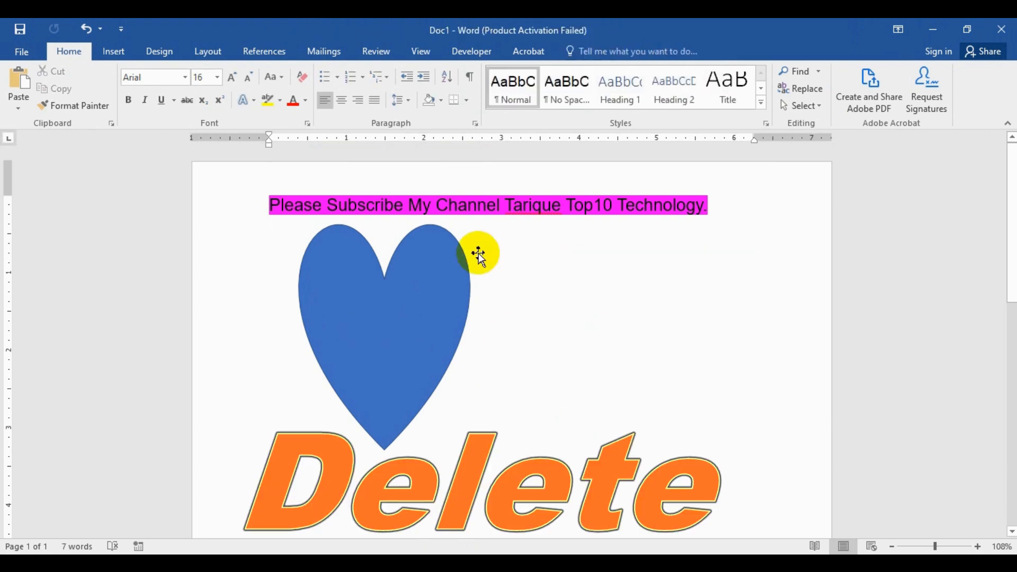
- Draw a text box about 1.84" high and 6.03" wide below the heart and enter "Tarique Top10 Technology" in it
{"action": "left_click", "coordinate": [370, 295]}
{"action": "left_click", "coordinate": [590, 51]}
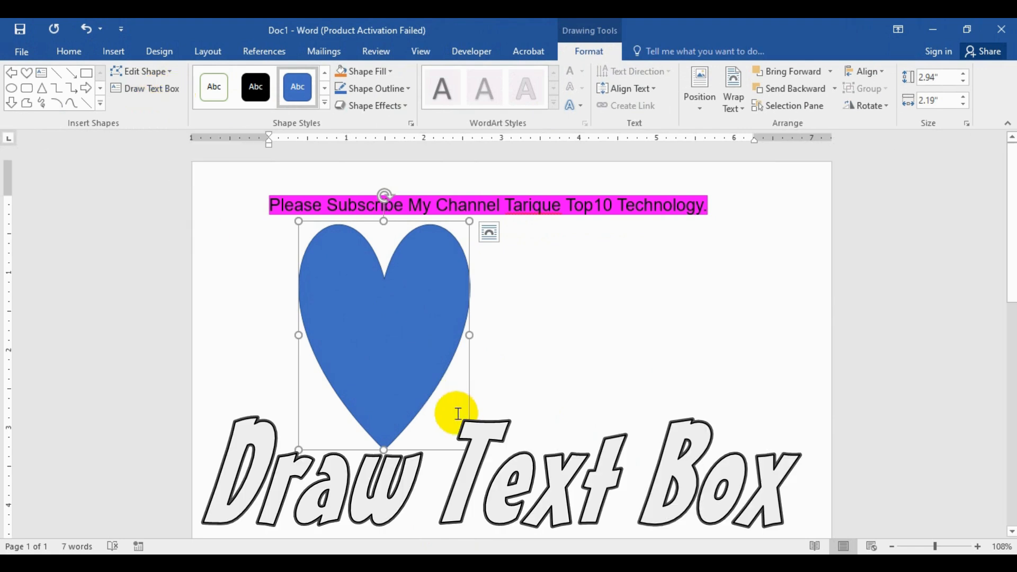
{"action": "scroll", "coordinate": [476, 413], "scroll_direction": "down", "scroll_amount": 3}
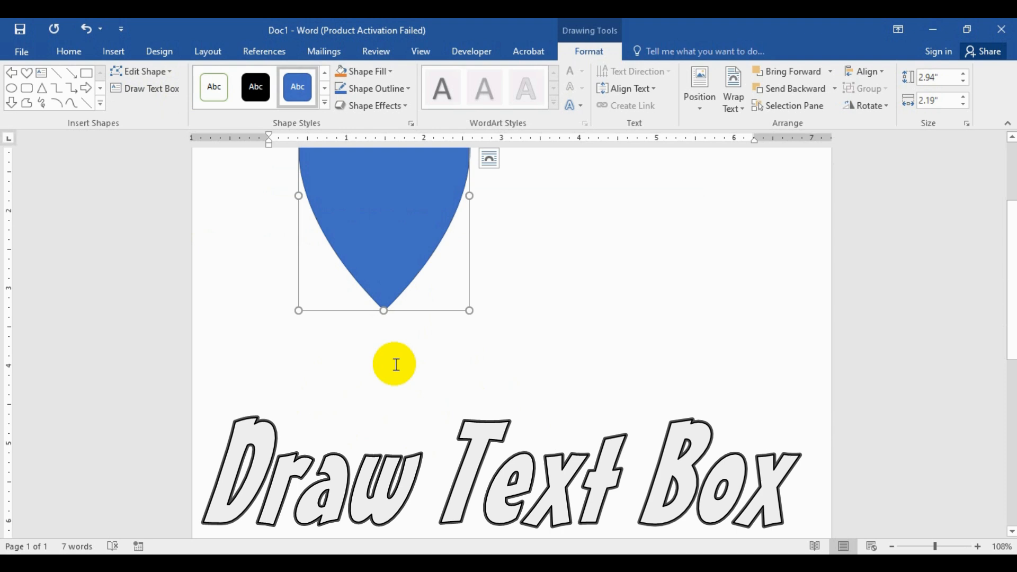
{"action": "left_click", "coordinate": [146, 90]}
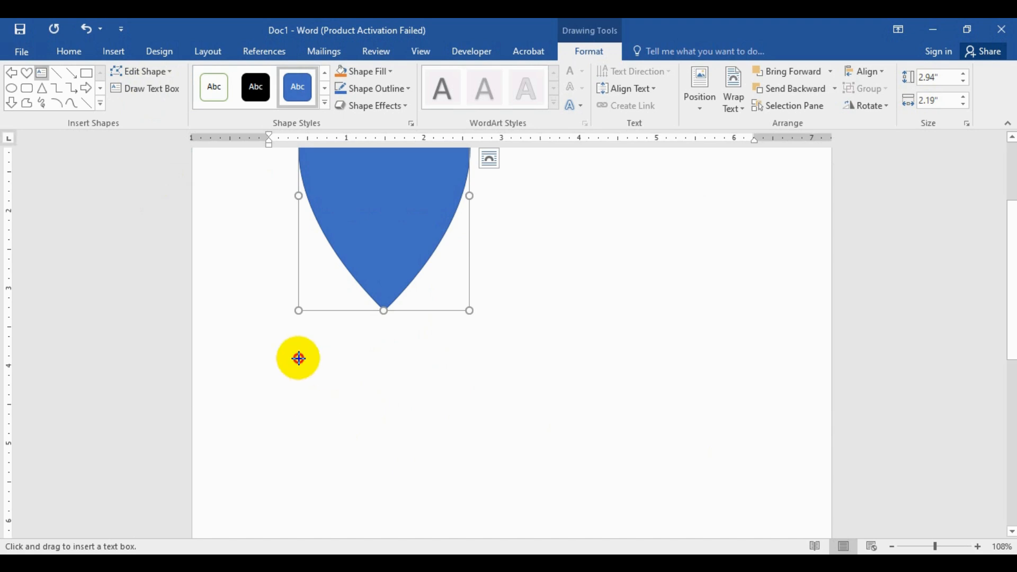
{"action": "left_click_drag", "start_coordinate": [299, 359], "coordinate": [766, 501]}
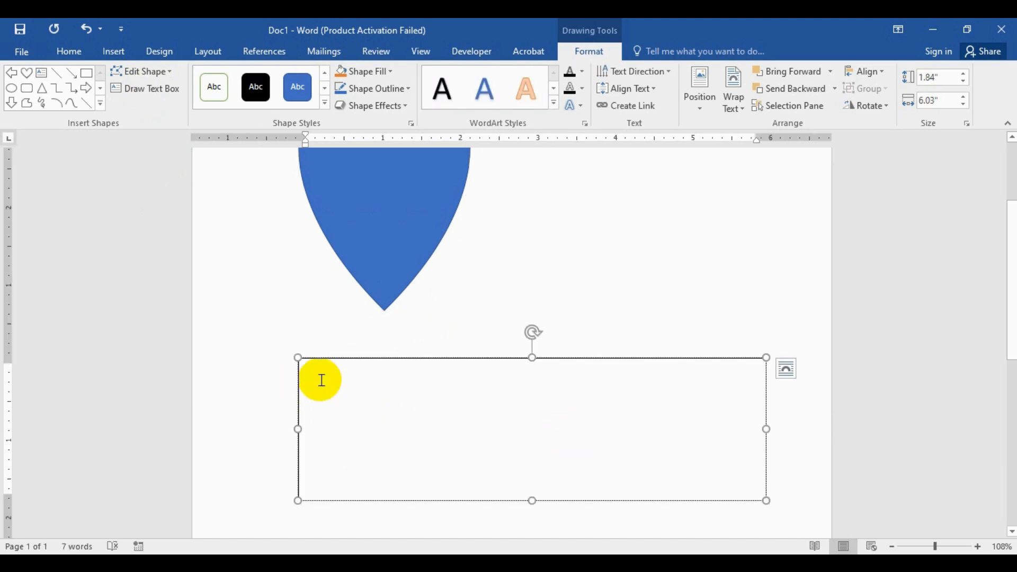
{"action": "type", "text": "Tarique Top10 Technology"}
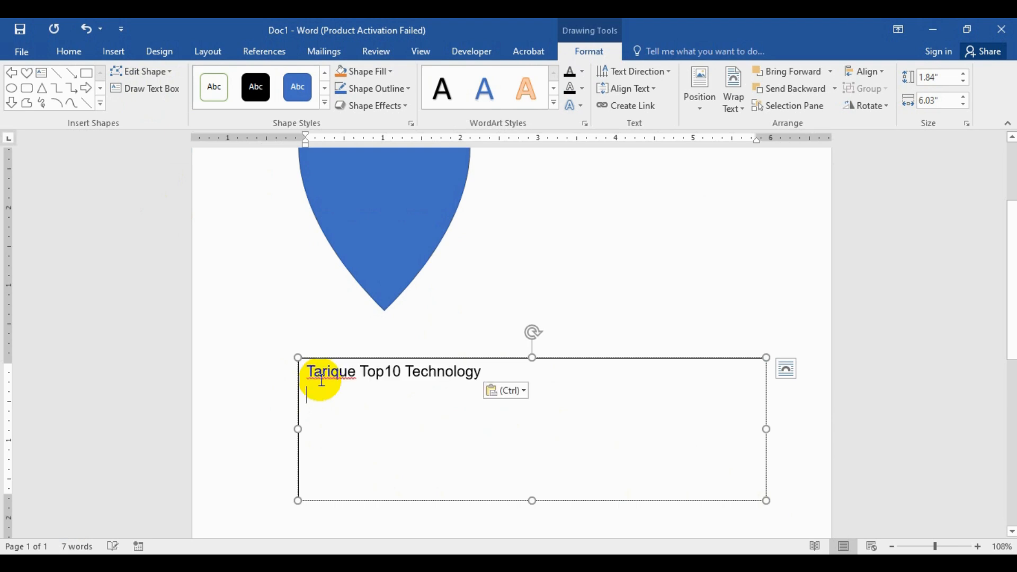
- Enlarge the text box's text to font size 36
{"action": "left_click_drag", "start_coordinate": [481, 373], "coordinate": [329, 383]}
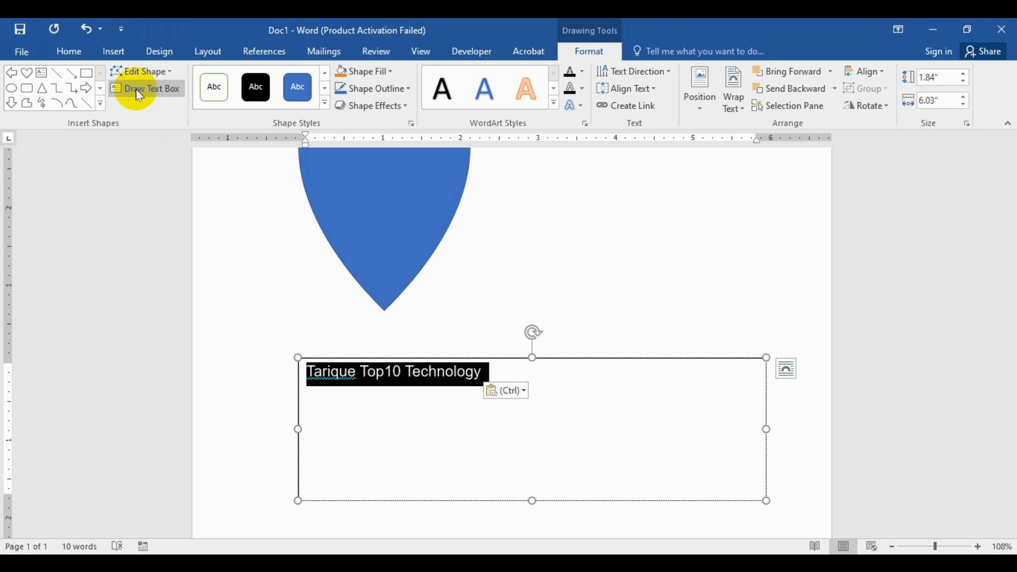
{"action": "left_click", "coordinate": [69, 51]}
{"action": "left_click", "coordinate": [230, 78]}
{"action": "left_click", "coordinate": [229, 78]}
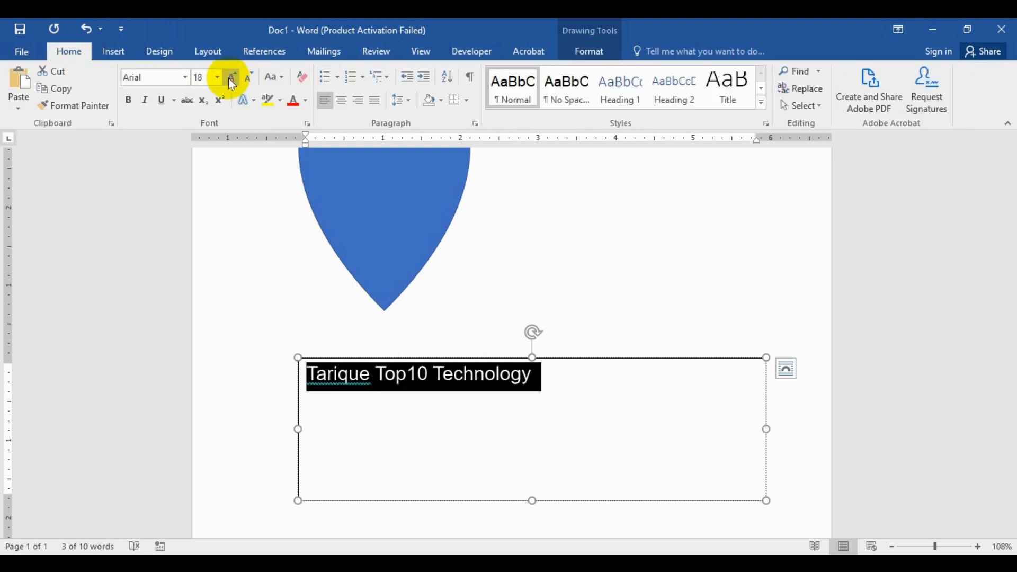
{"action": "left_click", "coordinate": [230, 78]}
{"action": "left_click", "coordinate": [229, 78]}
{"action": "left_click", "coordinate": [229, 78]}
{"action": "left_click", "coordinate": [230, 77]}
{"action": "left_click", "coordinate": [229, 78]}
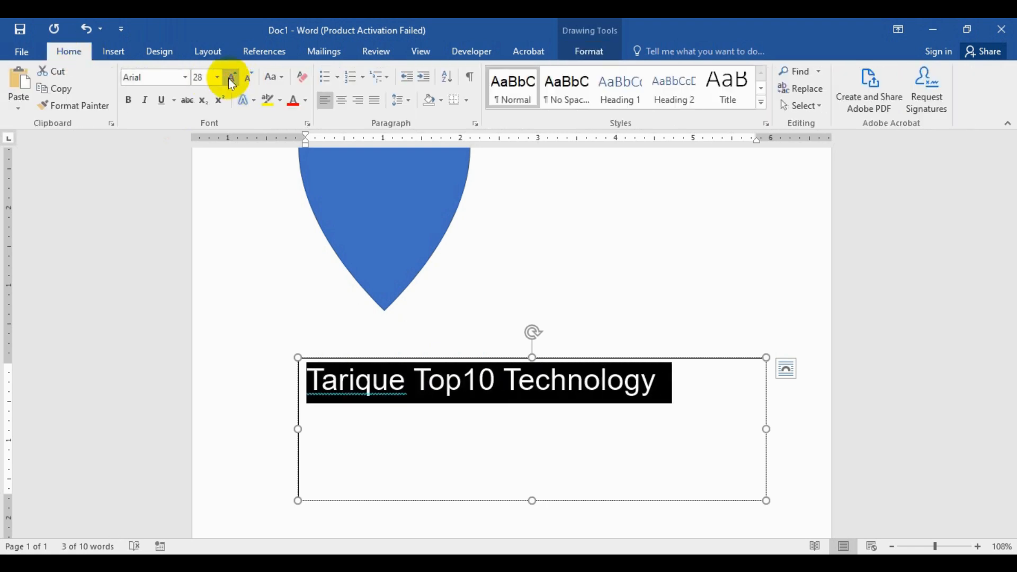
{"action": "left_click", "coordinate": [230, 78]}
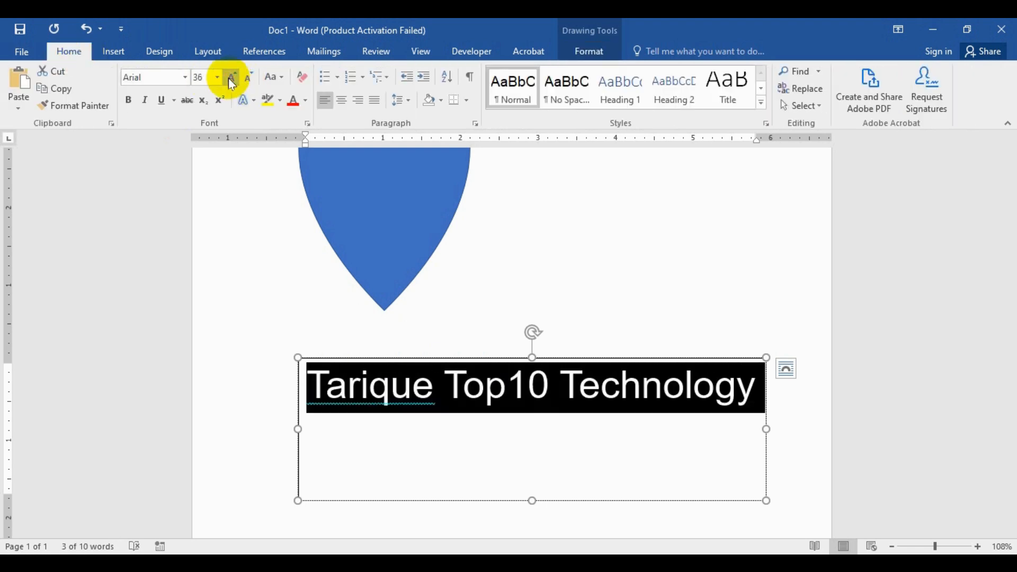
{"action": "left_click", "coordinate": [501, 438]}
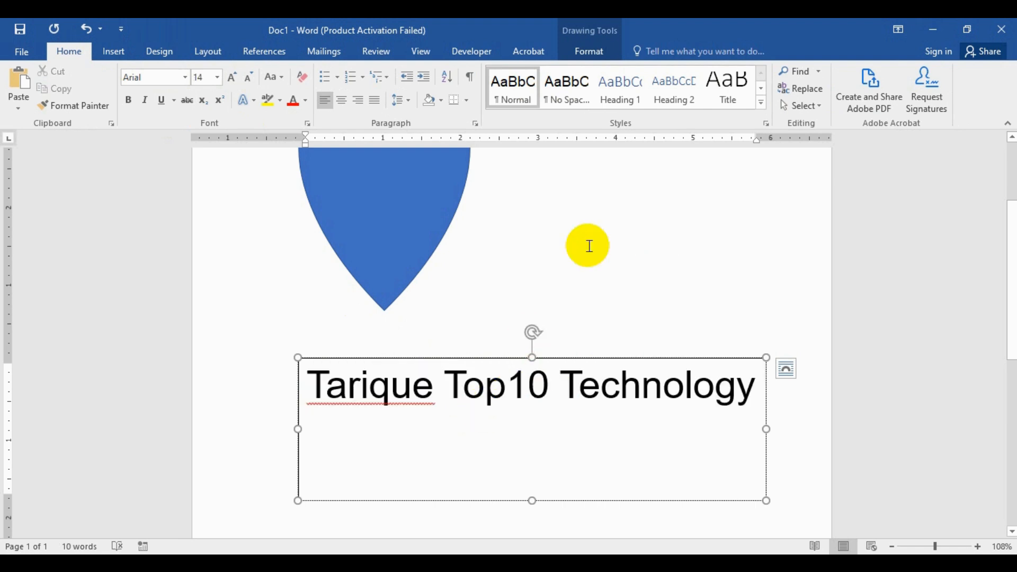
- Move the text box up and left to just below the heart, and reduce its height to about 1.13"
{"action": "scroll", "coordinate": [588, 247], "scroll_direction": "up", "scroll_amount": 3}
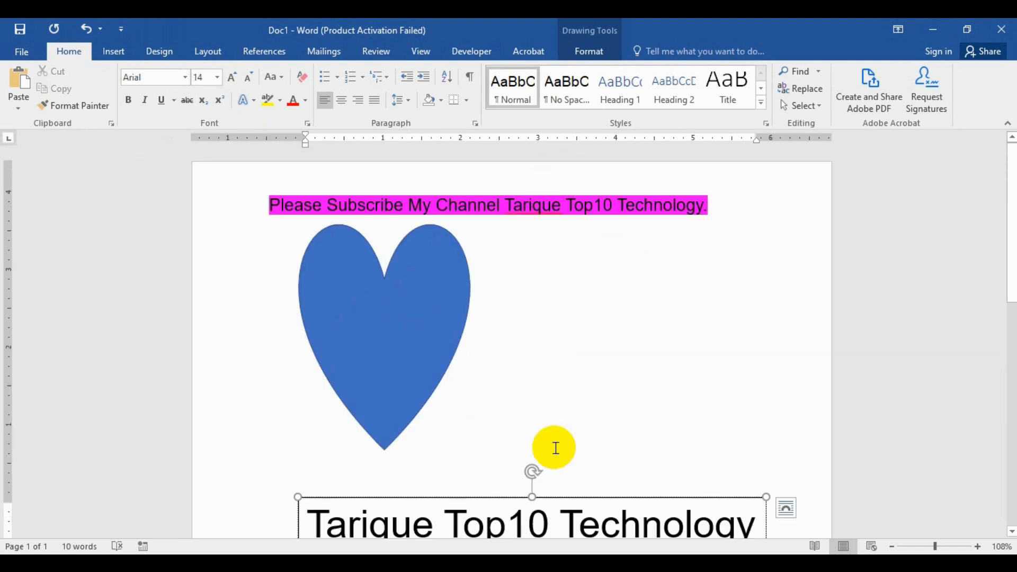
{"action": "left_click_drag", "start_coordinate": [572, 495], "coordinate": [537, 459]}
{"action": "scroll", "coordinate": [537, 387], "scroll_direction": "up", "scroll_amount": 5}
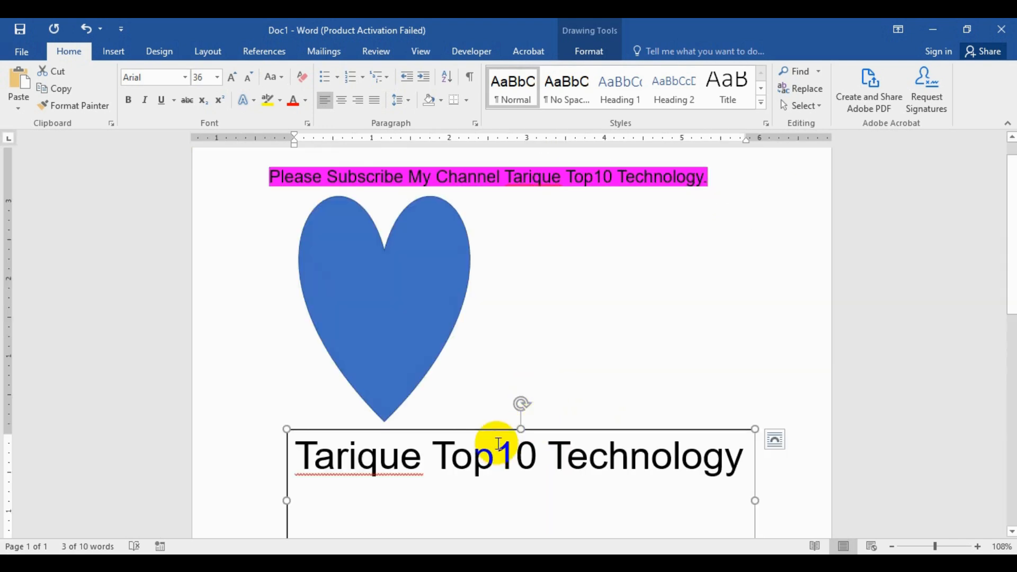
{"action": "left_click_drag", "start_coordinate": [494, 431], "coordinate": [475, 440]}
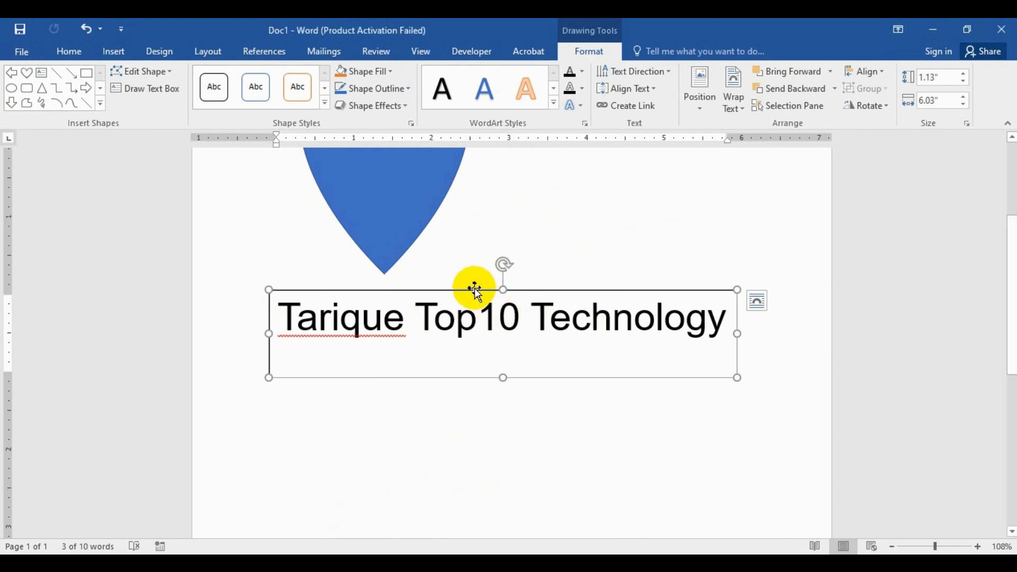
- Apply the green style from the last row of the Theme Styles to the text box
{"action": "left_click", "coordinate": [325, 105]}
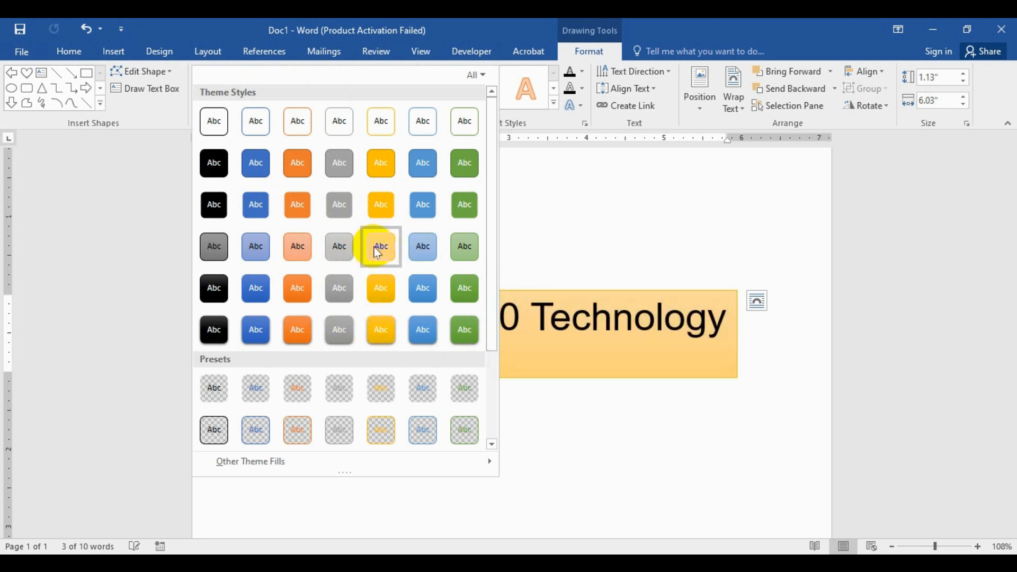
{"action": "left_click", "coordinate": [464, 330]}
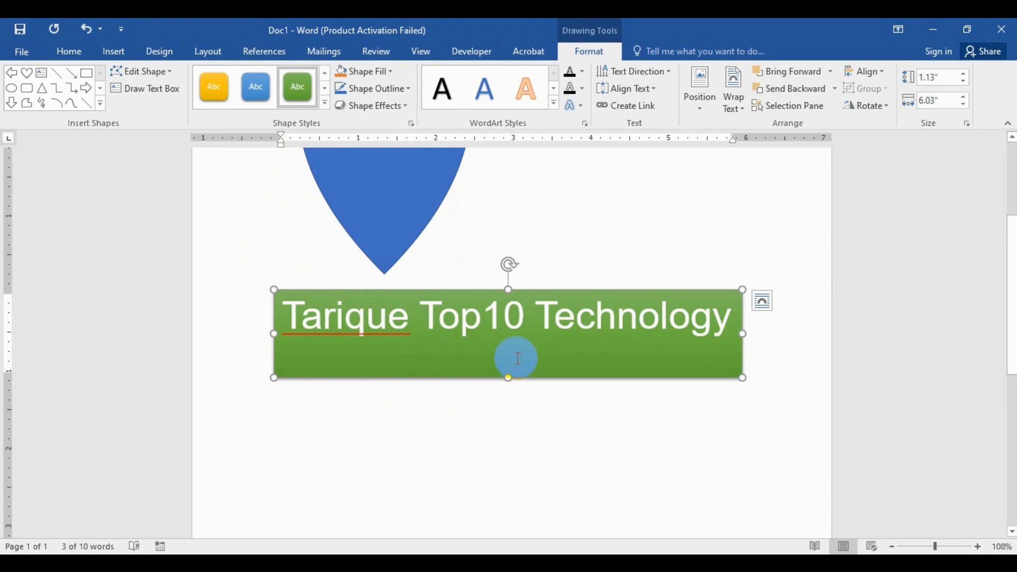
- Move the heart to the right so that it is centred above the green text box
{"action": "scroll", "coordinate": [504, 352], "scroll_direction": "up", "scroll_amount": 3}
{"action": "left_click", "coordinate": [385, 304]}
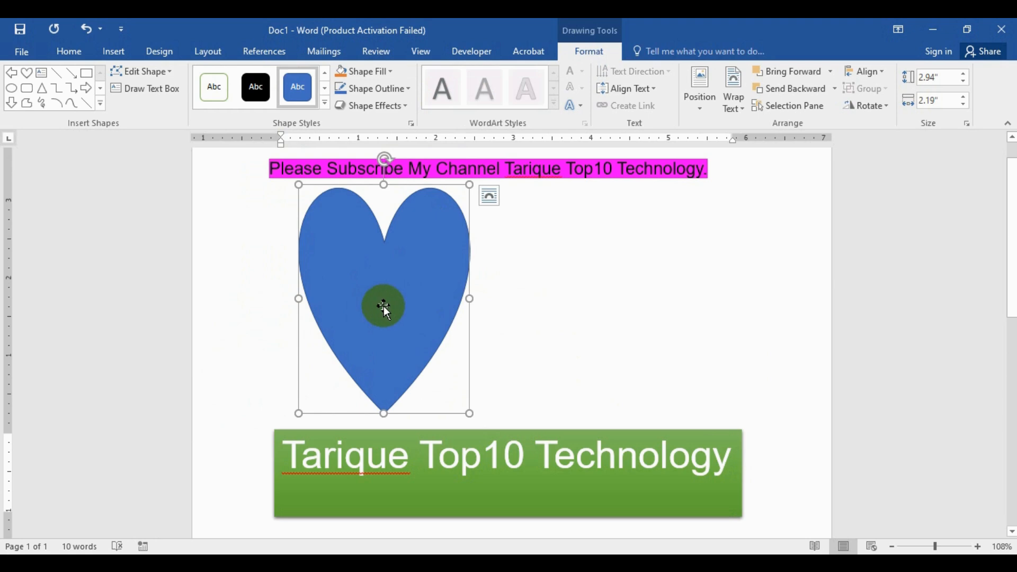
{"action": "left_click_drag", "start_coordinate": [384, 306], "coordinate": [511, 304]}
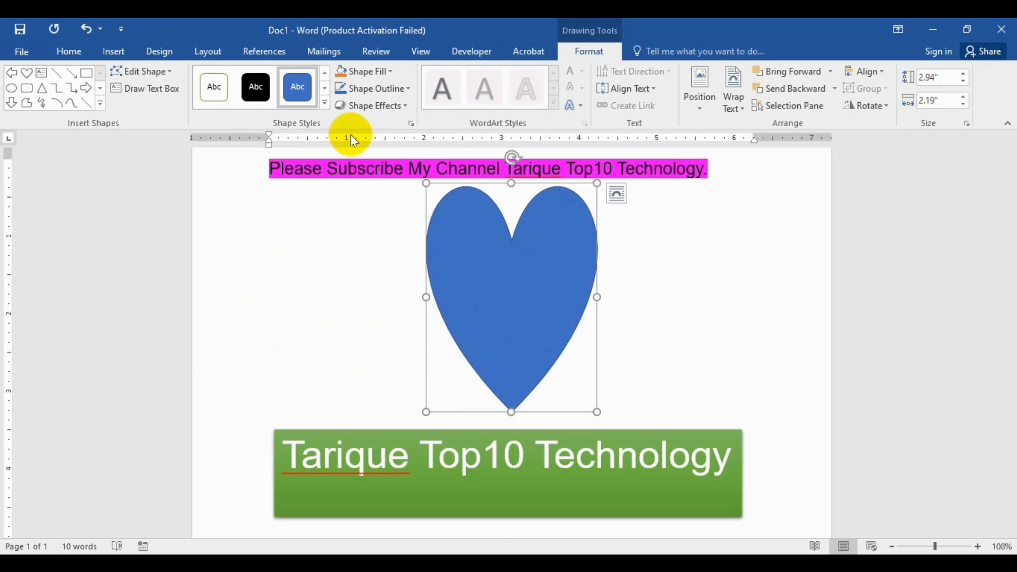
{"action": "left_click", "coordinate": [325, 104]}
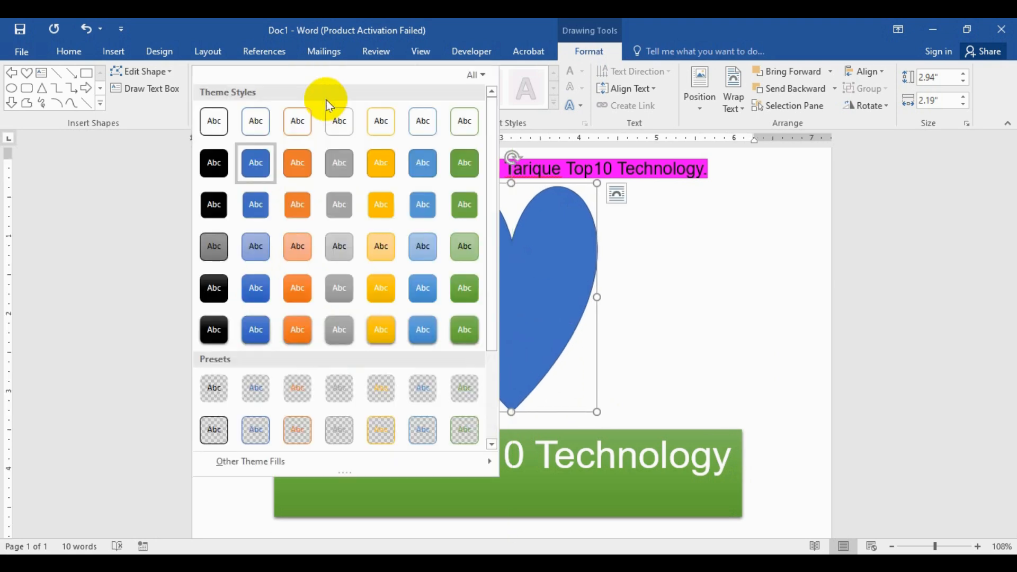
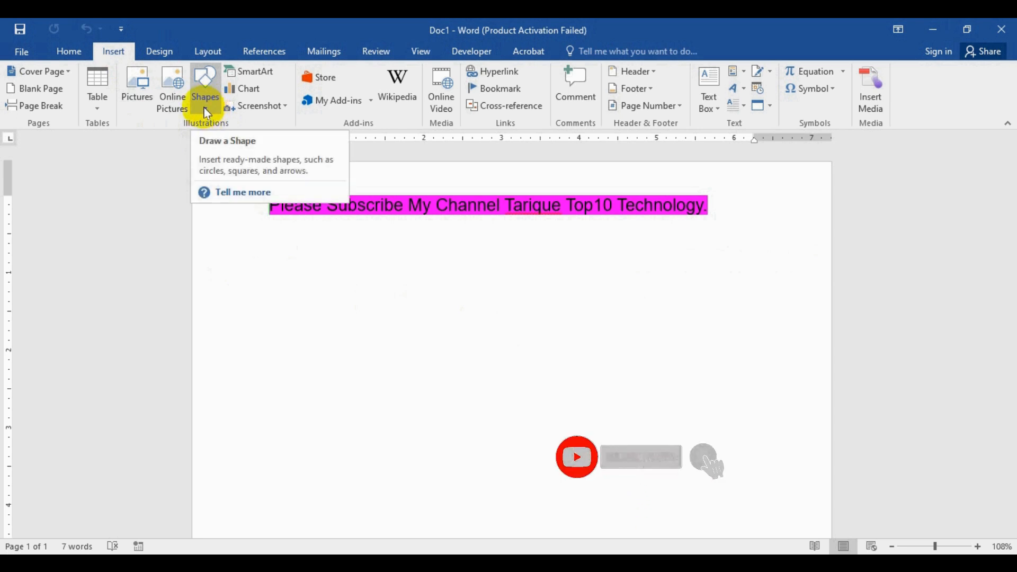
- Insert a heart shape about 2.94" high and 2.19" wide below the highlighted text line
{"action": "left_click", "coordinate": [206, 113]}
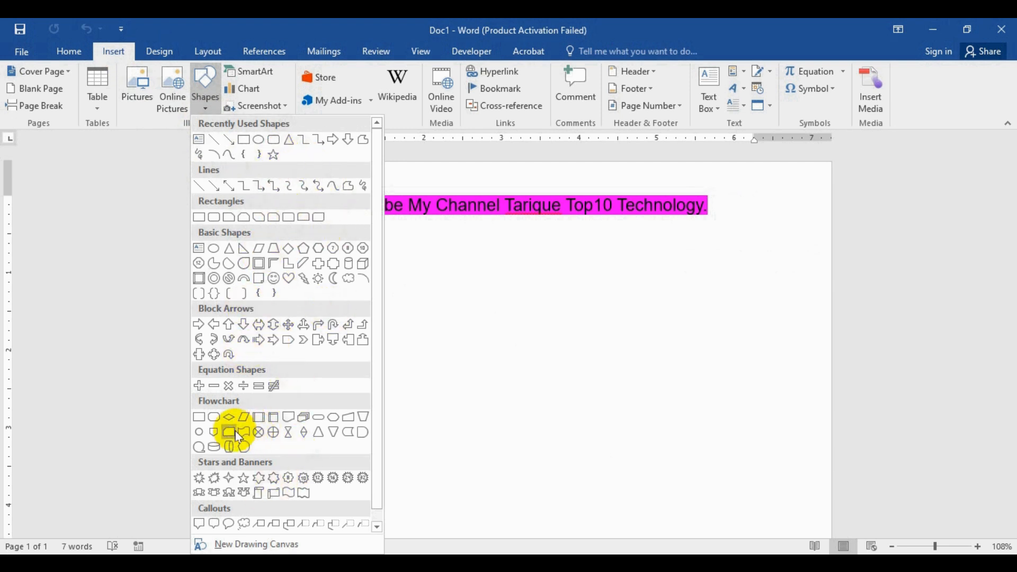
{"action": "left_click", "coordinate": [290, 278]}
{"action": "left_click_drag", "start_coordinate": [314, 256], "coordinate": [485, 484]}
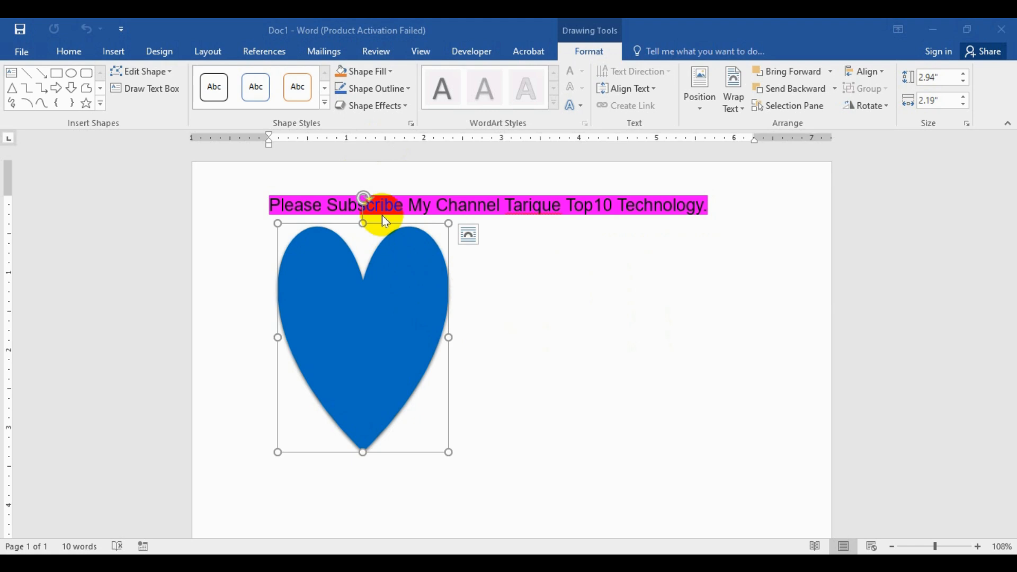
- Fill the heart with standard red and move it right, towards the centre of the page below the text line
{"action": "left_click", "coordinate": [390, 72]}
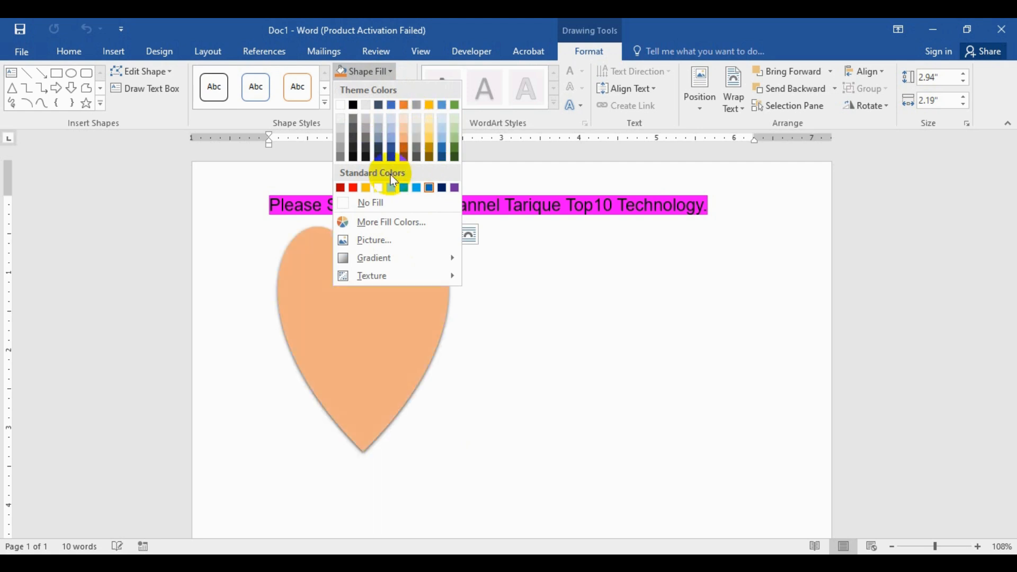
{"action": "left_click", "coordinate": [353, 187]}
{"action": "left_click_drag", "start_coordinate": [402, 254], "coordinate": [512, 266]}
- Fill the heart with a custom green, RGB 30, 238, 70
{"action": "left_click", "coordinate": [390, 72]}
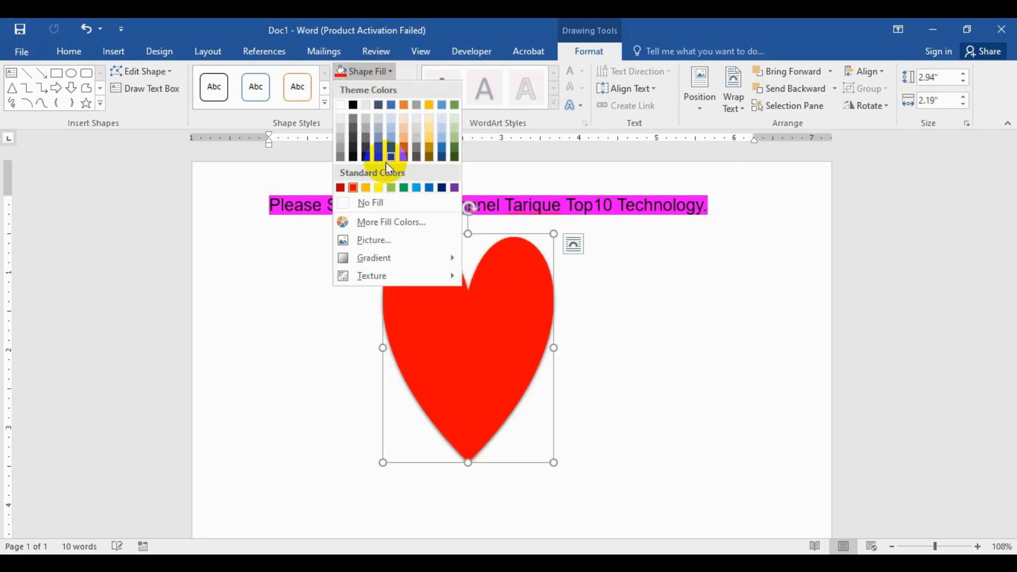
{"action": "left_click", "coordinate": [470, 306]}
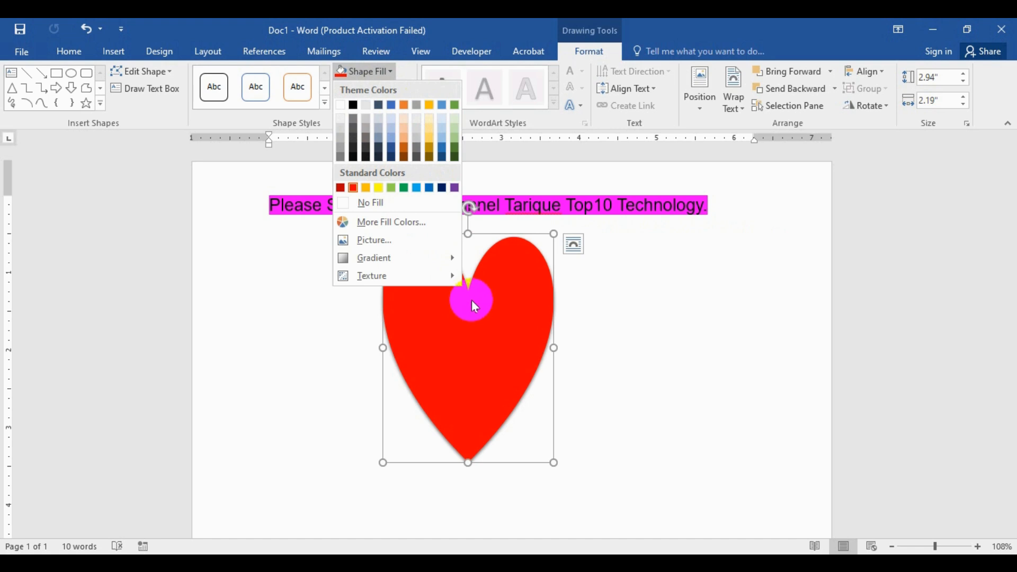
{"action": "left_click", "coordinate": [419, 226]}
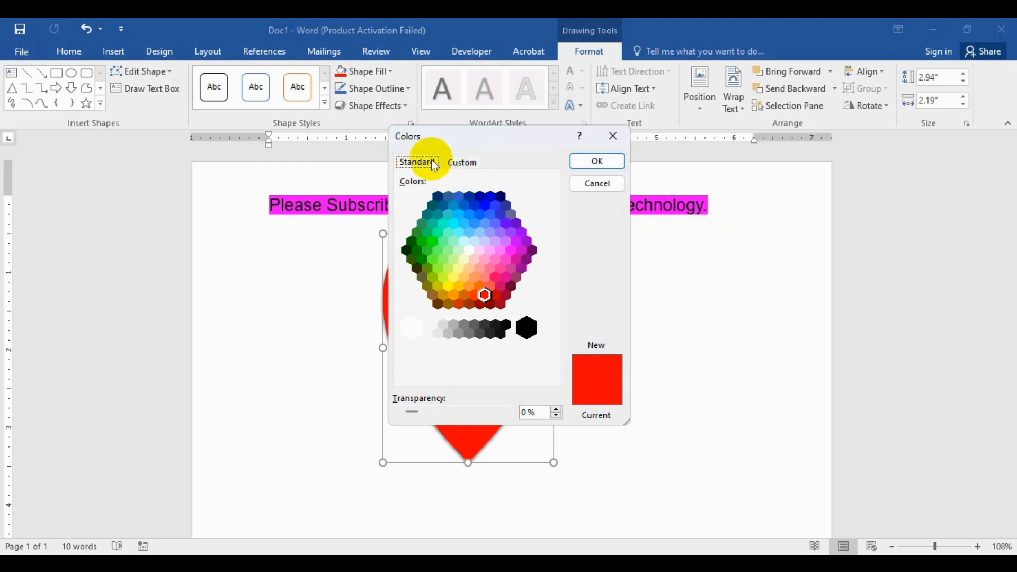
{"action": "left_click", "coordinate": [441, 233]}
{"action": "left_click", "coordinate": [459, 232]}
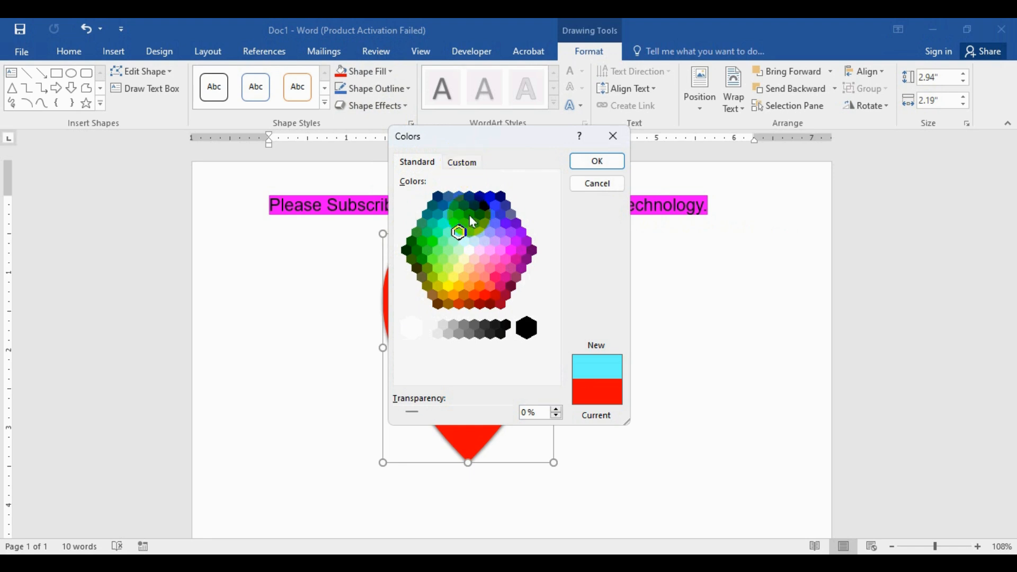
{"action": "left_click", "coordinate": [463, 163]}
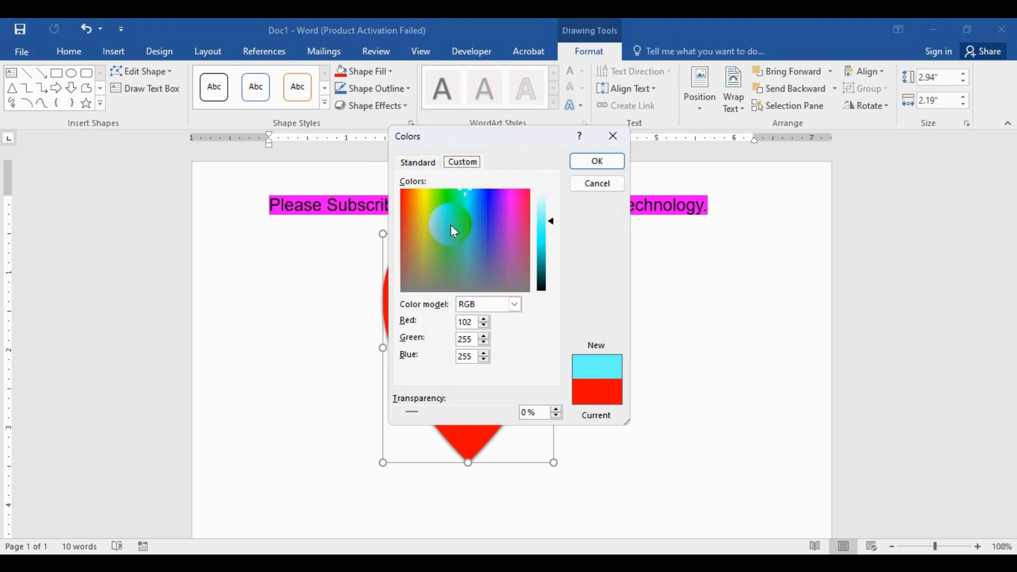
{"action": "left_click_drag", "start_coordinate": [452, 227], "coordinate": [448, 203]}
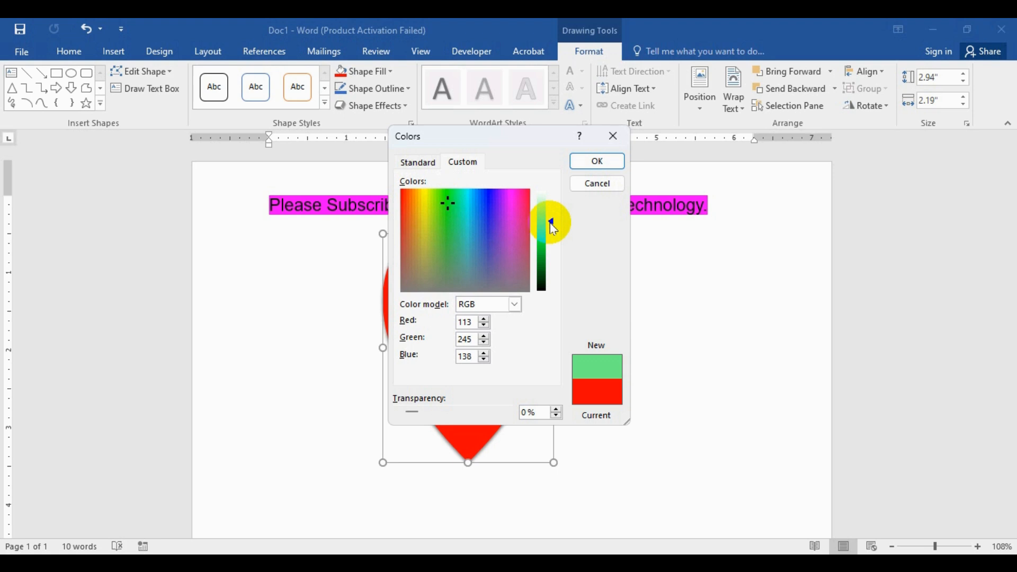
{"action": "mouse_move", "coordinate": [550, 224]}
{"action": "left_mouse_down"}
{"action": "mouse_move", "coordinate": [551, 256]}
{"action": "mouse_move", "coordinate": [551, 221]}
{"action": "mouse_move", "coordinate": [550, 243]}
{"action": "left_mouse_up"}
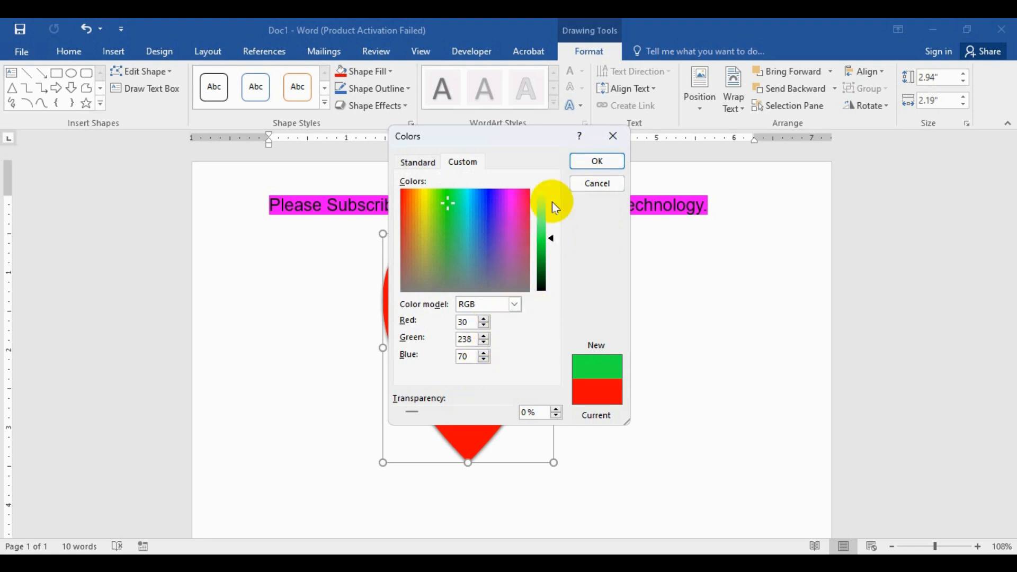
{"action": "left_click", "coordinate": [611, 161]}
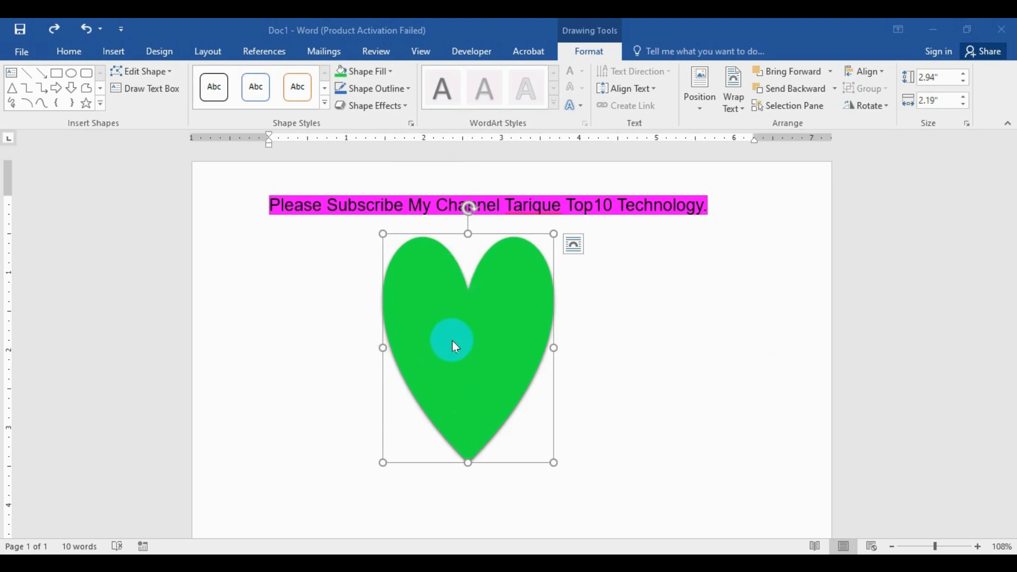
- Fill the heart with the photo next to IMG_20240216_123438 in the Desktop folder, working offline
{"action": "left_click", "coordinate": [392, 72]}
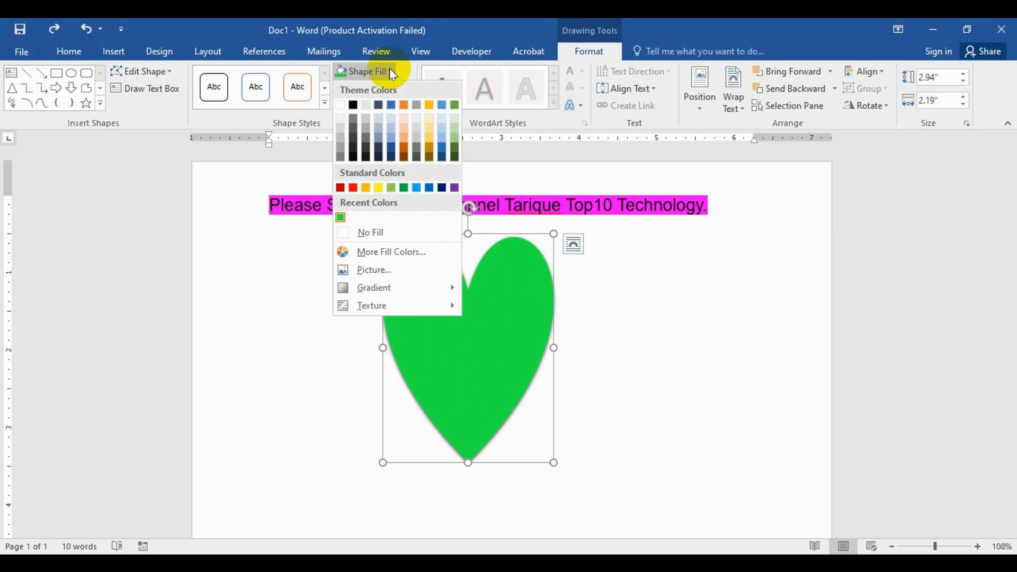
{"action": "left_click", "coordinate": [401, 272]}
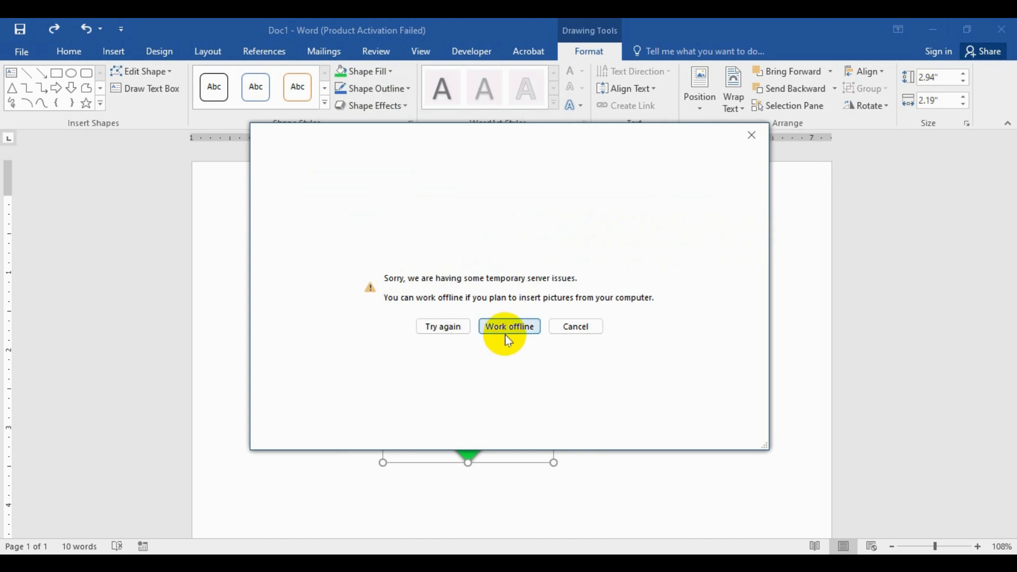
{"action": "left_click", "coordinate": [523, 329]}
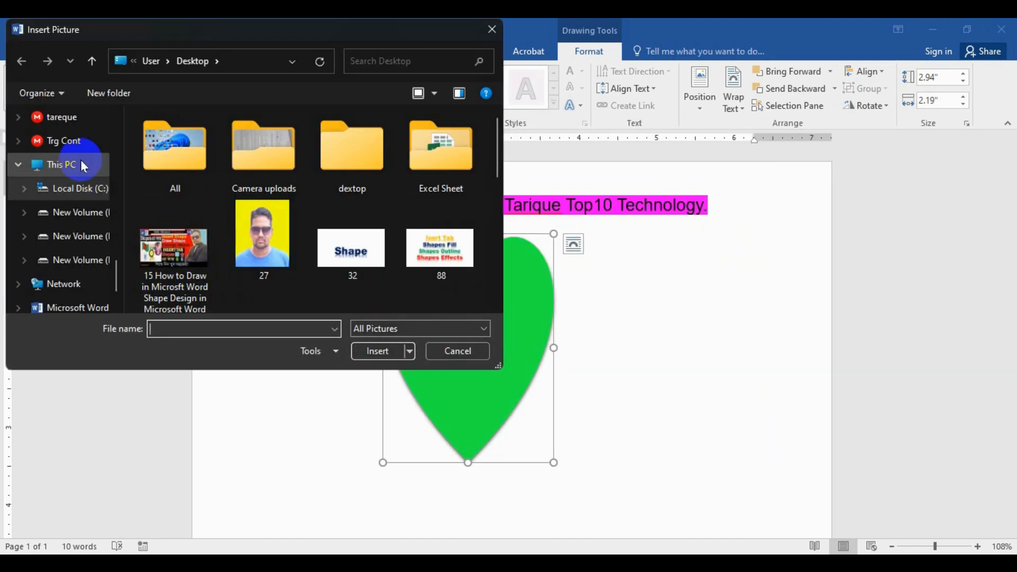
{"action": "scroll", "coordinate": [81, 164], "scroll_direction": "up", "scroll_amount": 5}
{"action": "left_click", "coordinate": [63, 217]}
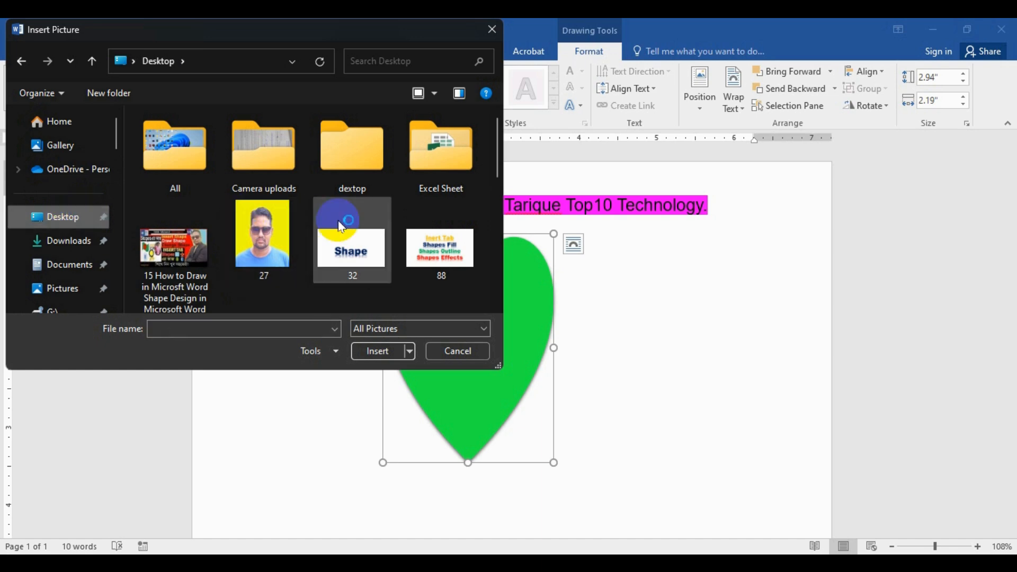
{"action": "scroll", "coordinate": [366, 230], "scroll_direction": "down", "scroll_amount": 5}
{"action": "scroll", "coordinate": [366, 226], "scroll_direction": "down", "scroll_amount": 5}
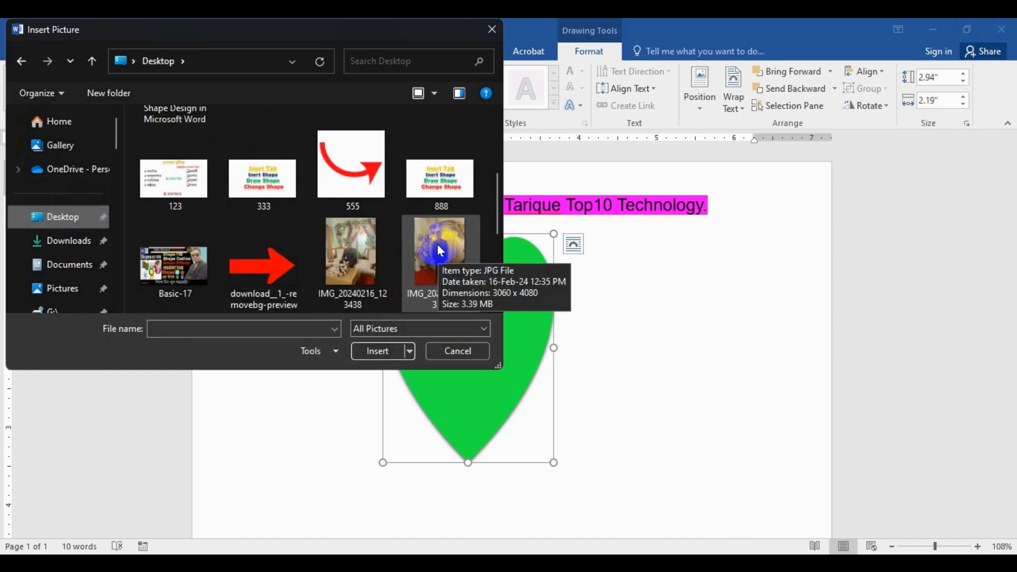
{"action": "left_click", "coordinate": [439, 250]}
{"action": "left_click", "coordinate": [383, 352]}
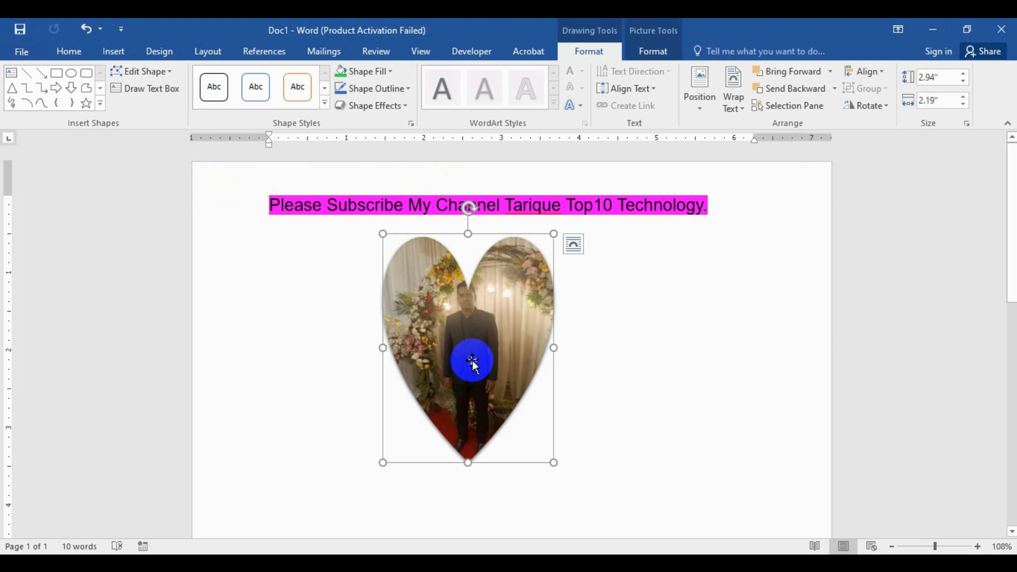
- Switch the heart to a gradient fill through the additional gradient options and remove its first gradient stop
{"action": "left_click", "coordinate": [364, 71]}
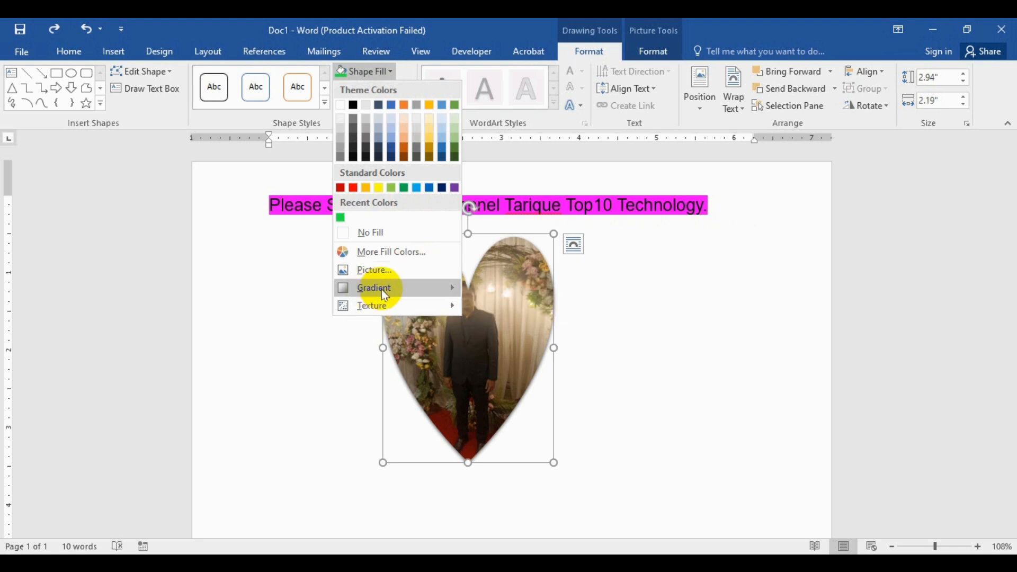
{"action": "mouse_move", "coordinate": [387, 294]}
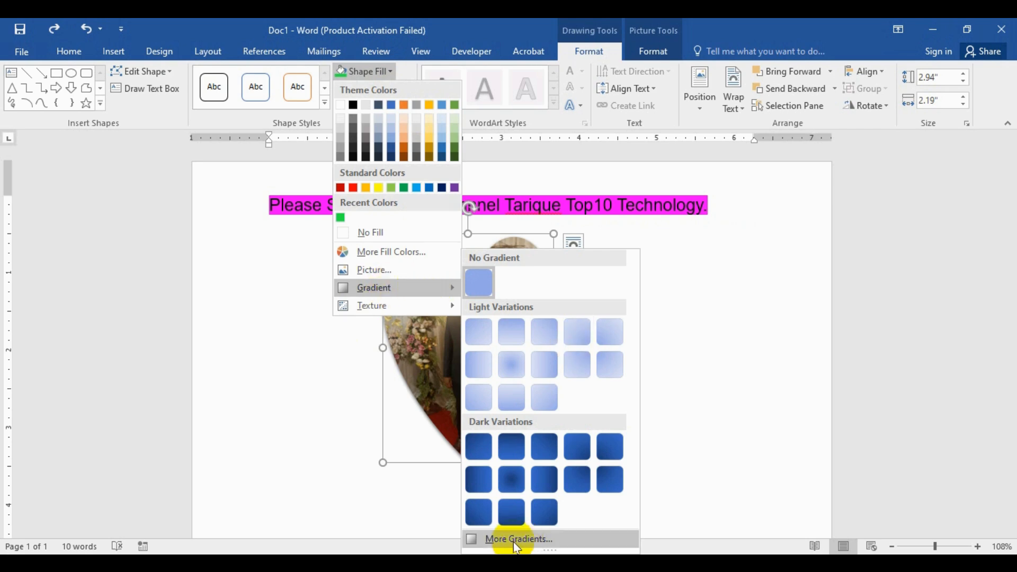
{"action": "left_click", "coordinate": [549, 540]}
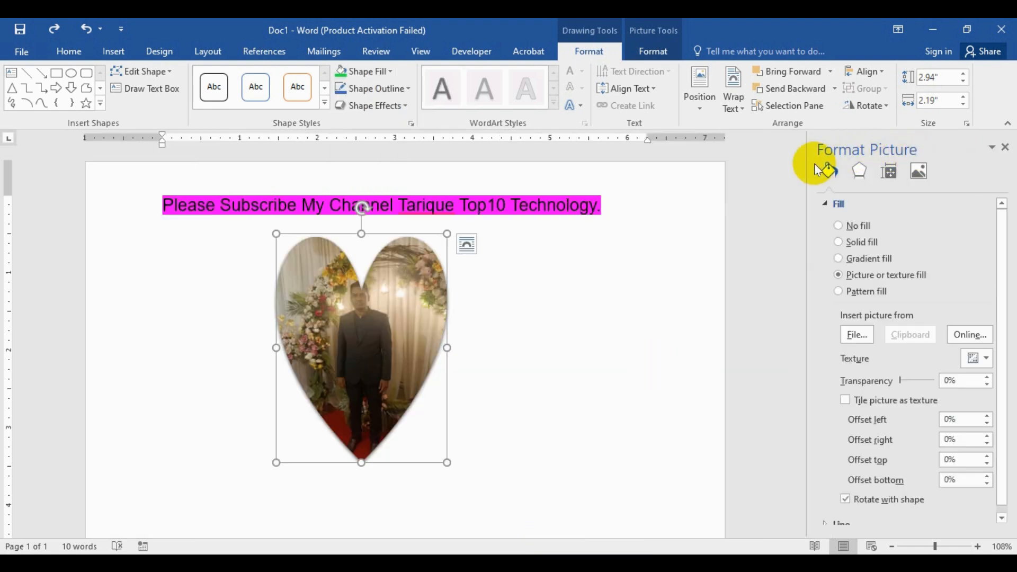
{"action": "left_click", "coordinate": [842, 260]}
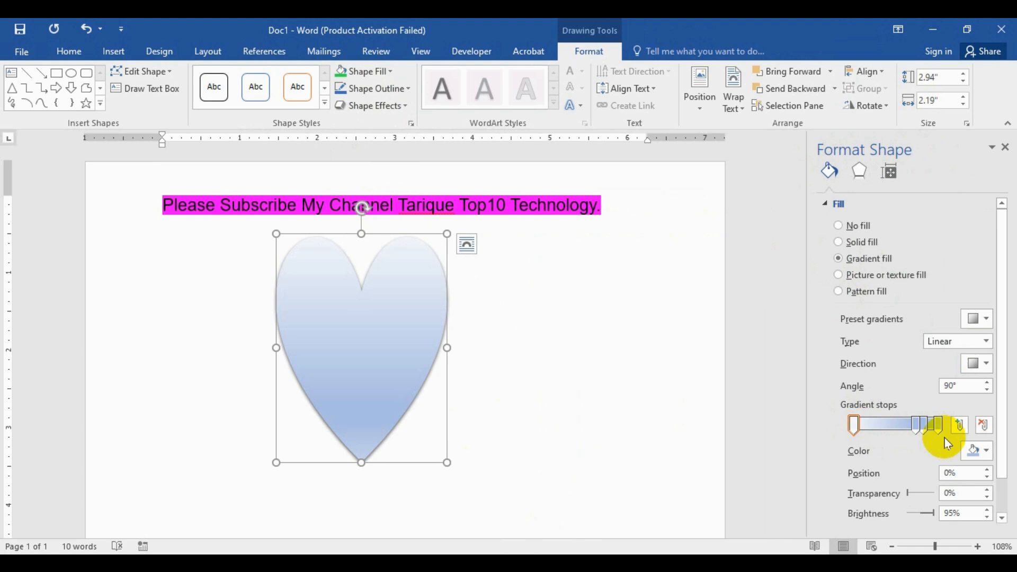
{"action": "left_click", "coordinate": [858, 428]}
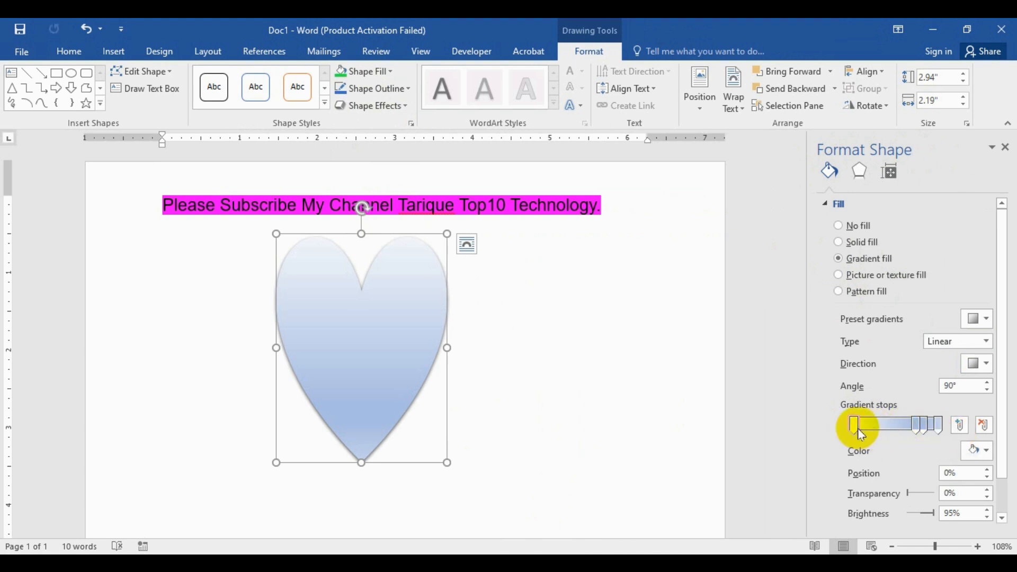
{"action": "left_click", "coordinate": [984, 427]}
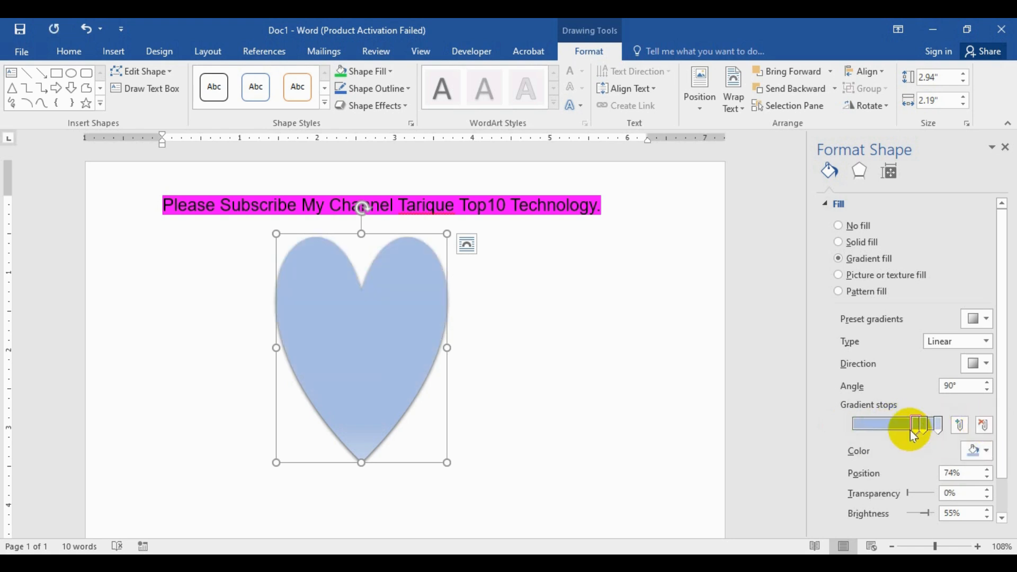
- Add a gradient stop to the heart's fill, then move the 74% stop to 46% and remove it
{"action": "left_click", "coordinate": [963, 427]}
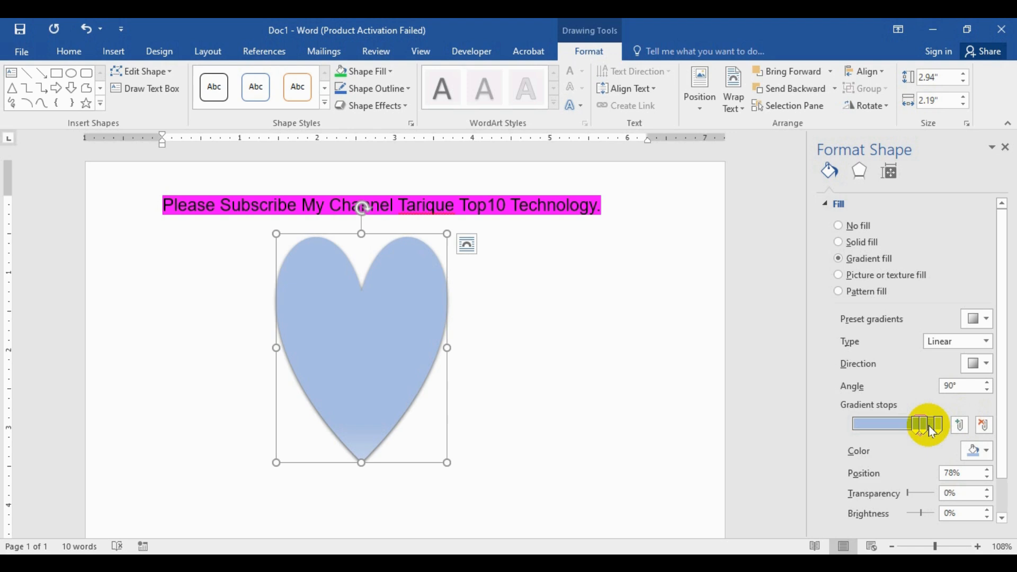
{"action": "left_click_drag", "start_coordinate": [914, 425], "coordinate": [894, 428]}
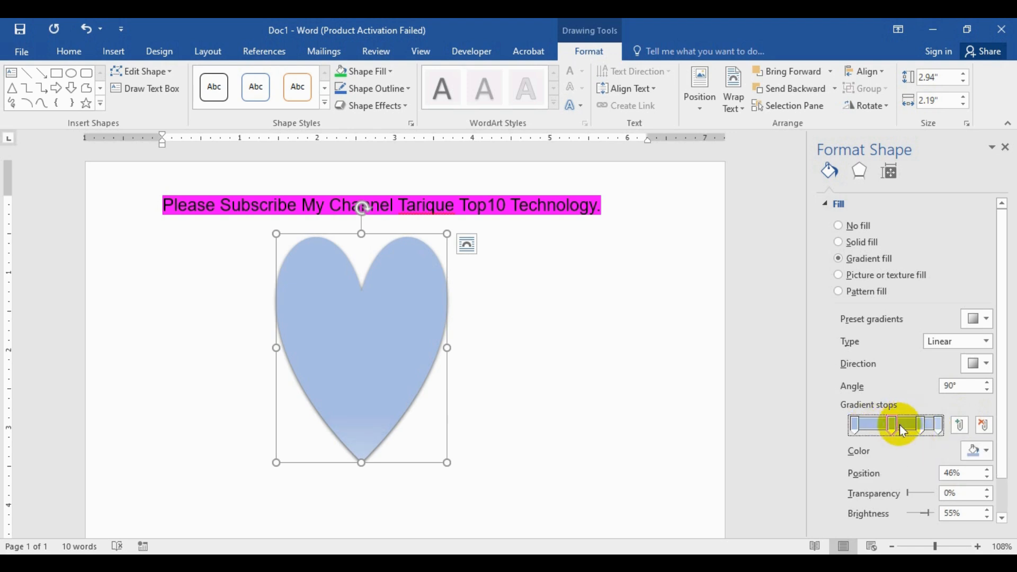
{"action": "left_click", "coordinate": [984, 426]}
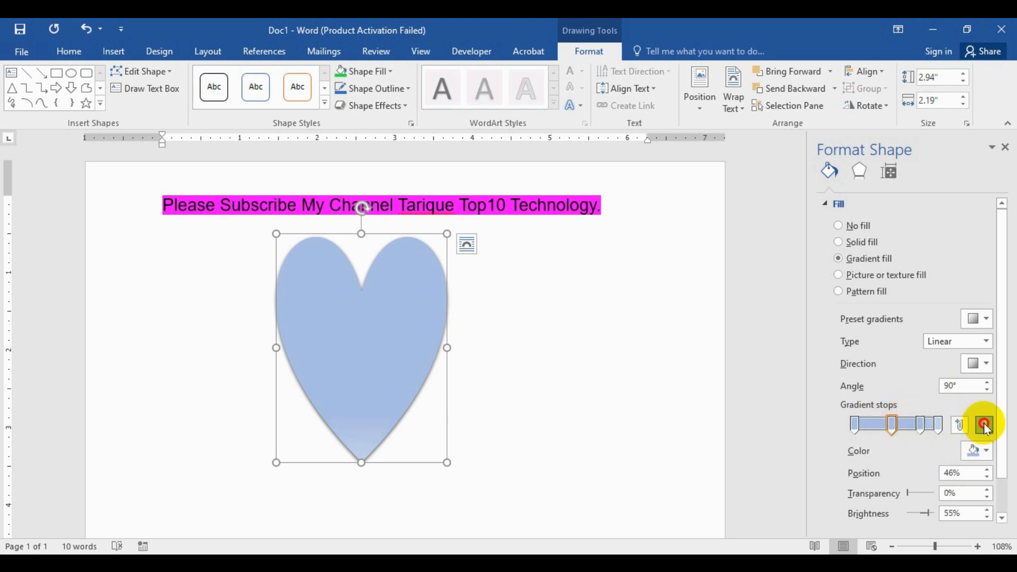
- Colour the heart's gradient stop at 1% standard red and the stop at 78% standard blue
{"action": "left_click", "coordinate": [856, 424]}
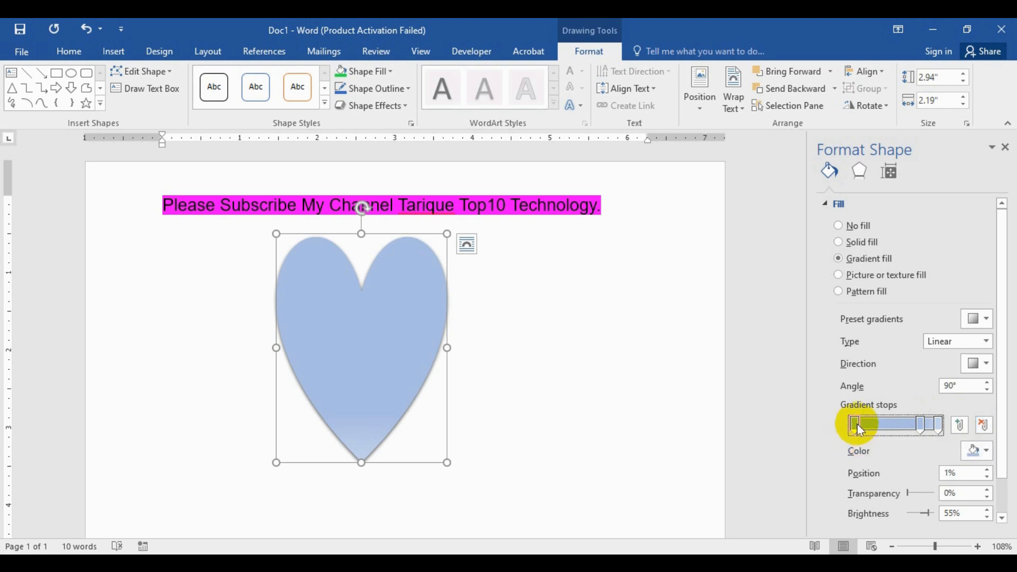
{"action": "left_click", "coordinate": [987, 453]}
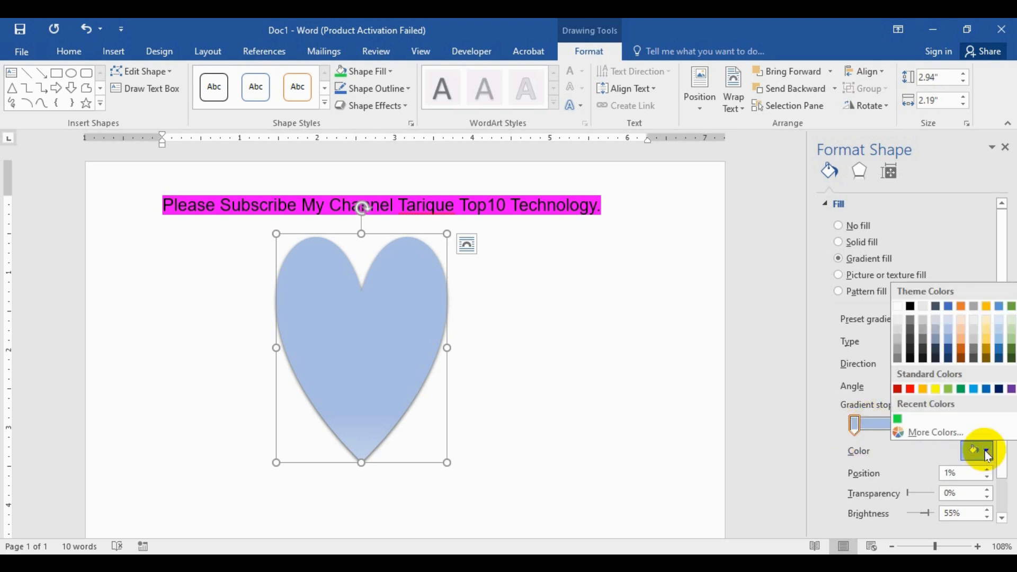
{"action": "left_click", "coordinate": [908, 390]}
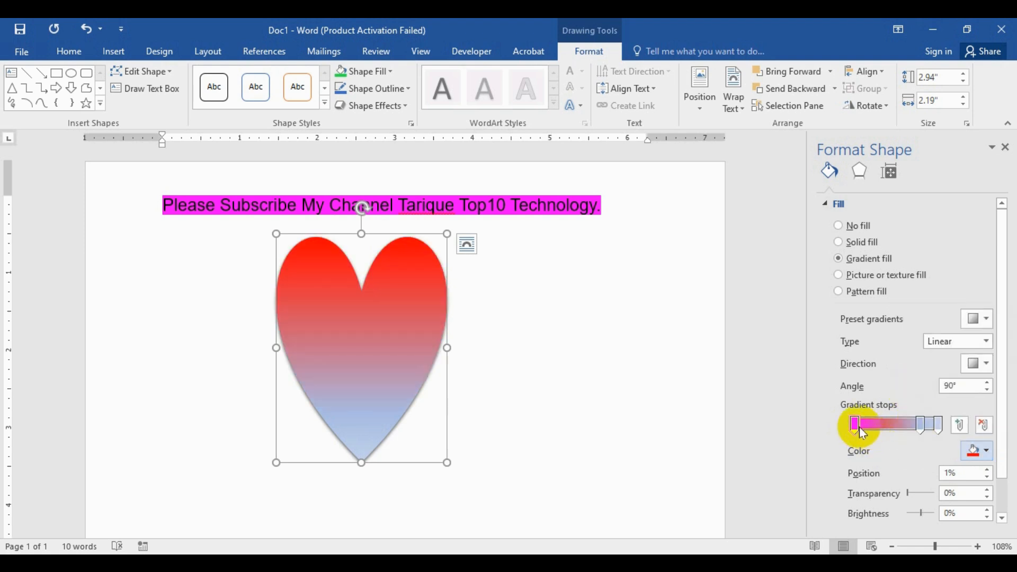
{"action": "left_click", "coordinate": [921, 427]}
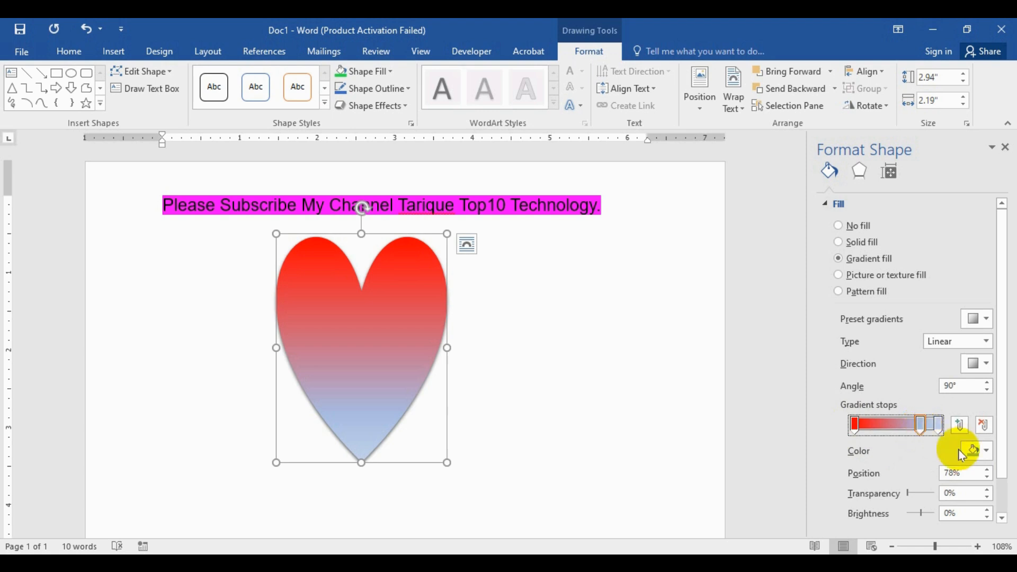
{"action": "left_click", "coordinate": [979, 450]}
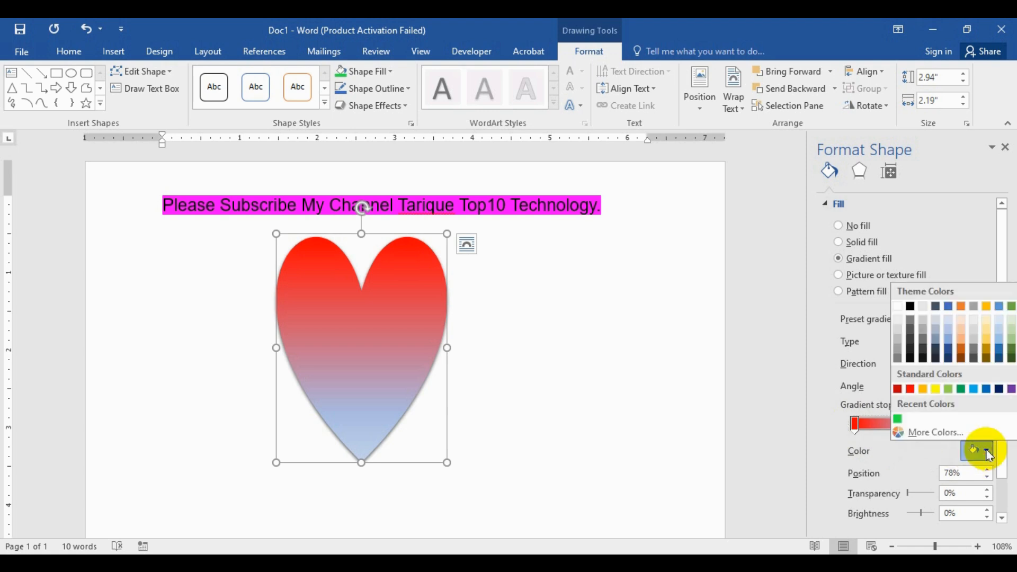
{"action": "left_click", "coordinate": [984, 390]}
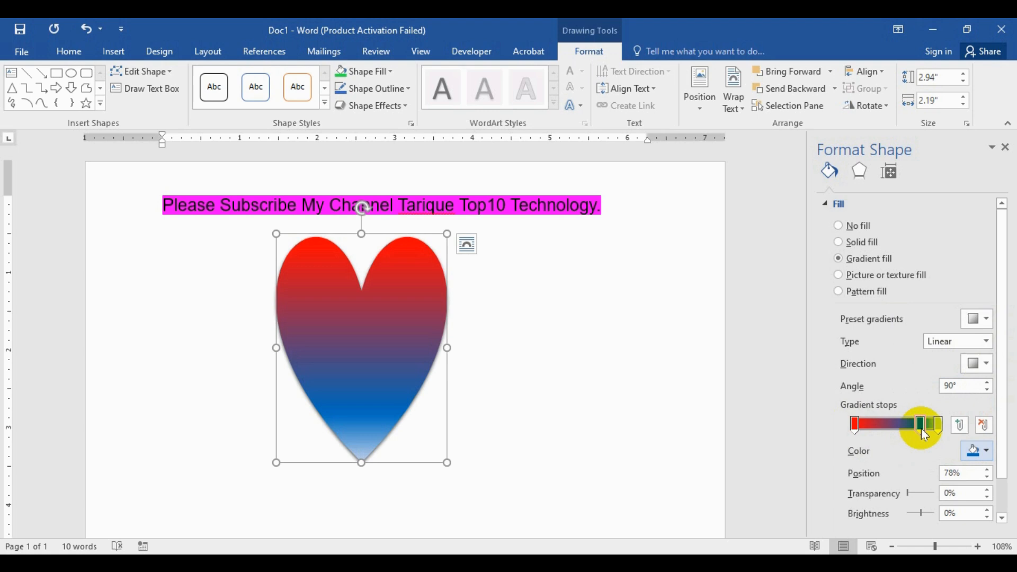
- Colour the heart's gradient stop at 100% standard yellow
{"action": "left_click", "coordinate": [940, 429]}
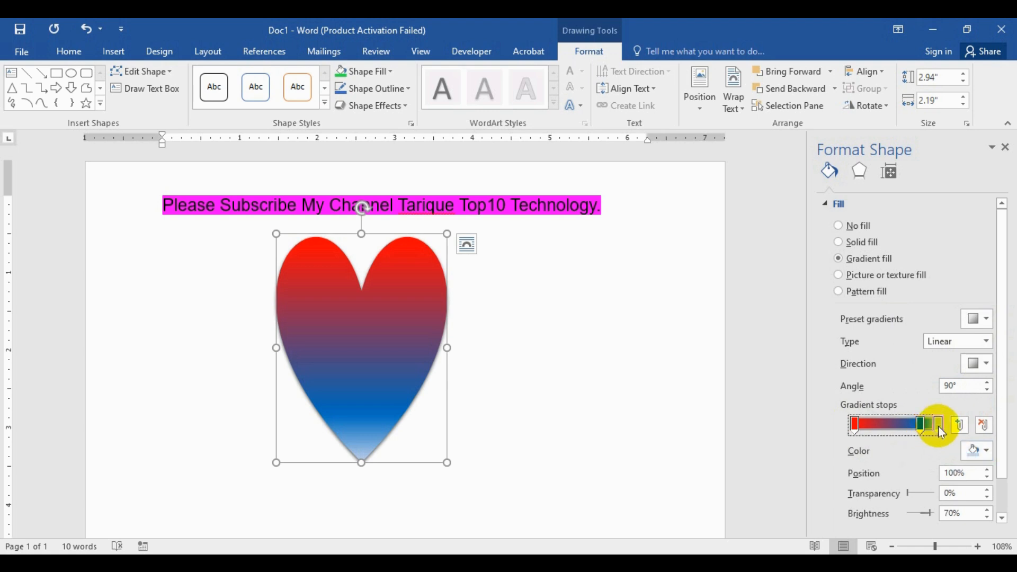
{"action": "left_click", "coordinate": [979, 451]}
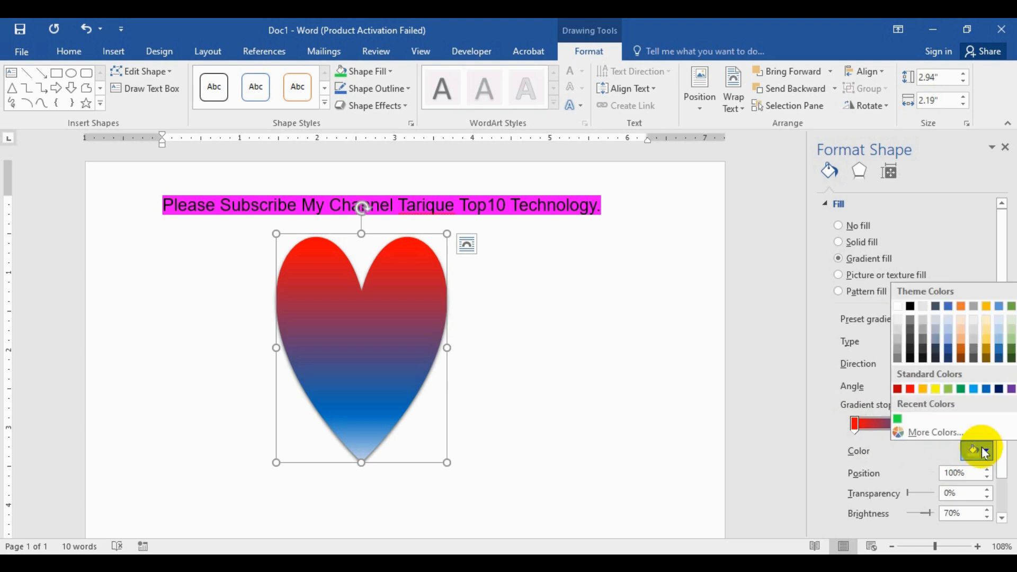
{"action": "left_click", "coordinate": [938, 391]}
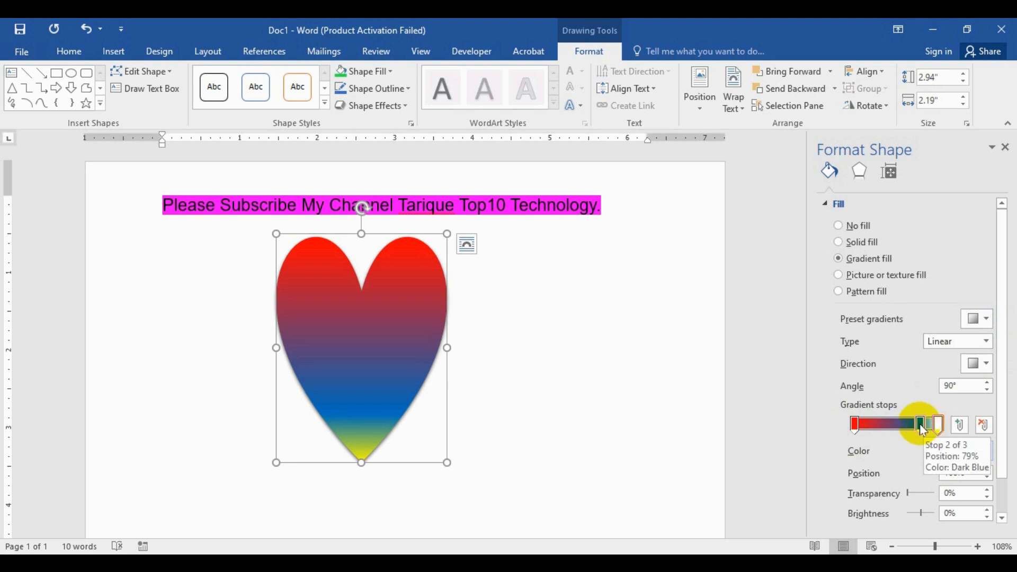
- Move the heart's blue gradient stop to 59% and set the linear gradient direction diagonally from top right to bottom left, 135°
{"action": "left_click_drag", "start_coordinate": [926, 428], "coordinate": [909, 429]}
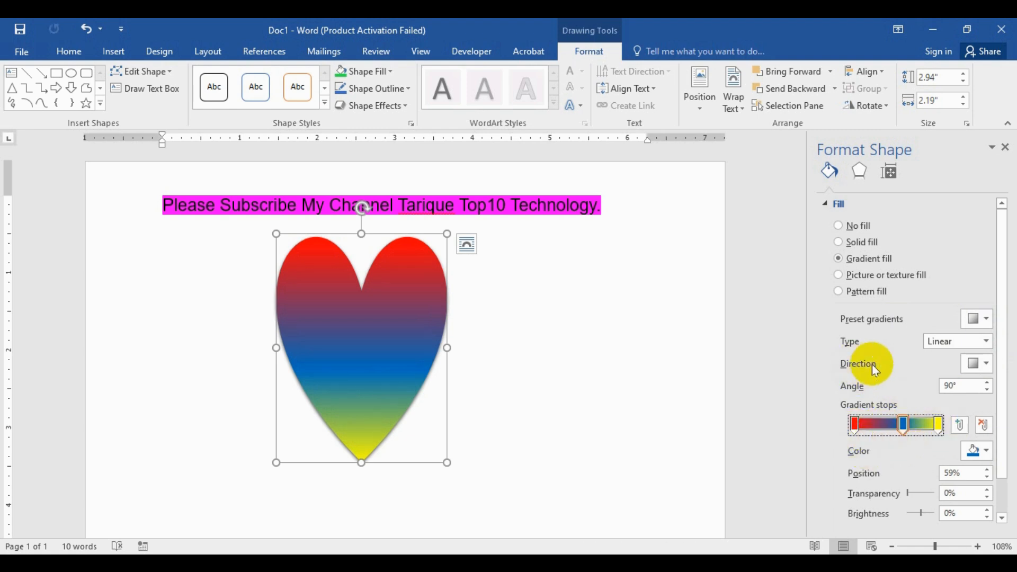
{"action": "left_click", "coordinate": [988, 366]}
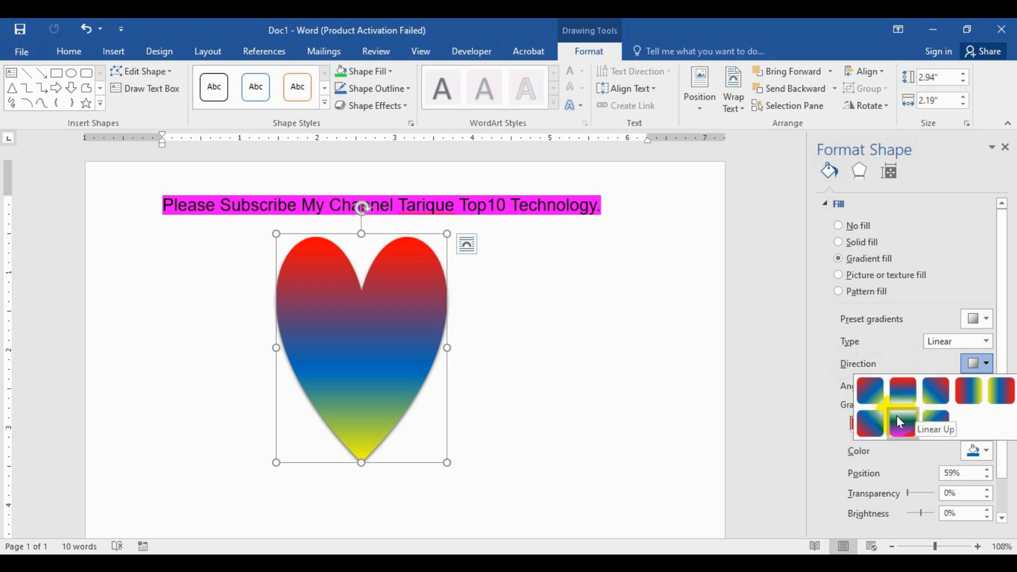
{"action": "left_click", "coordinate": [937, 390]}
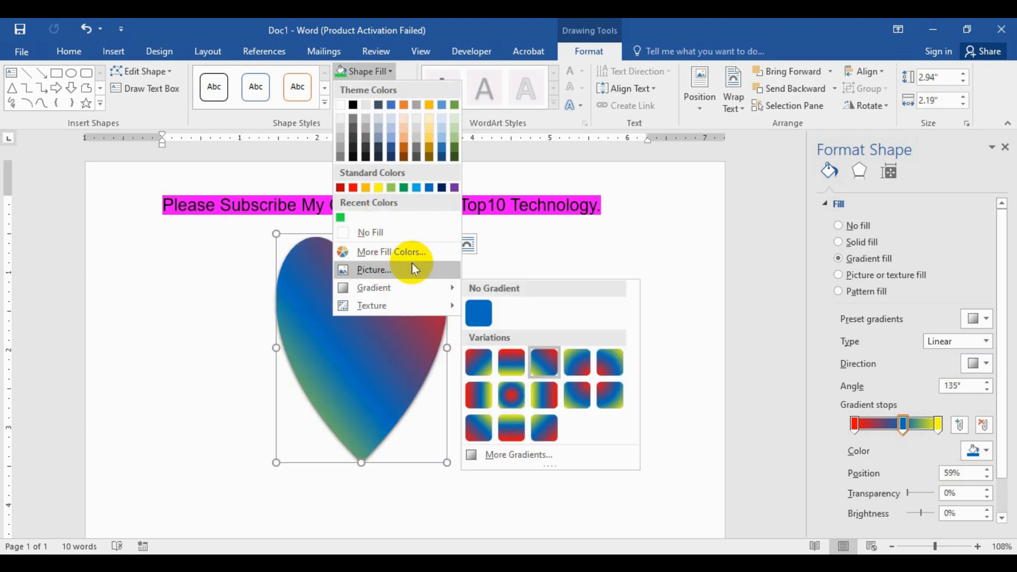
- Fill the heart with the blue denim texture, then replace it with the cork texture
{"action": "mouse_move", "coordinate": [393, 304]}
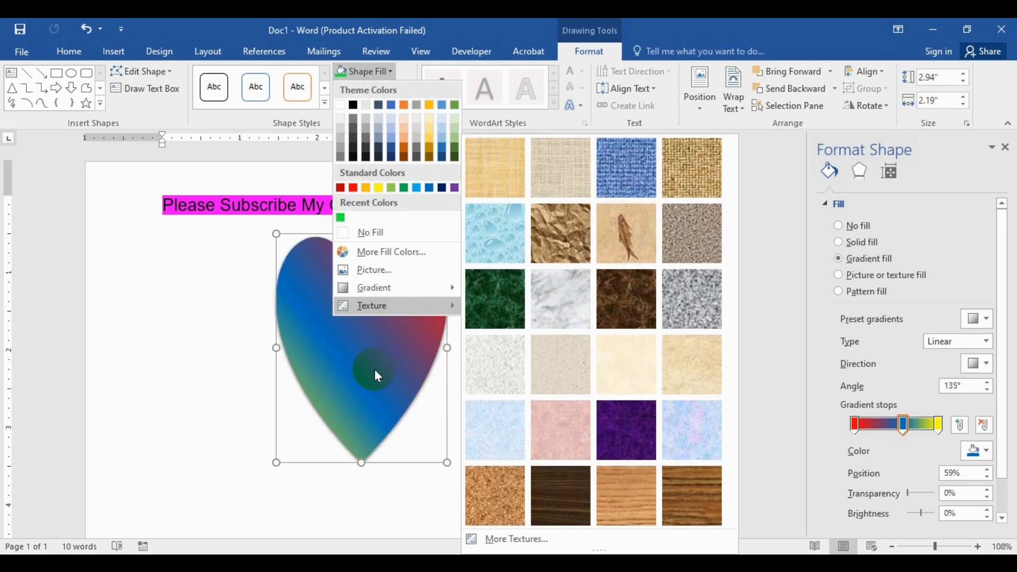
{"action": "left_click", "coordinate": [637, 171]}
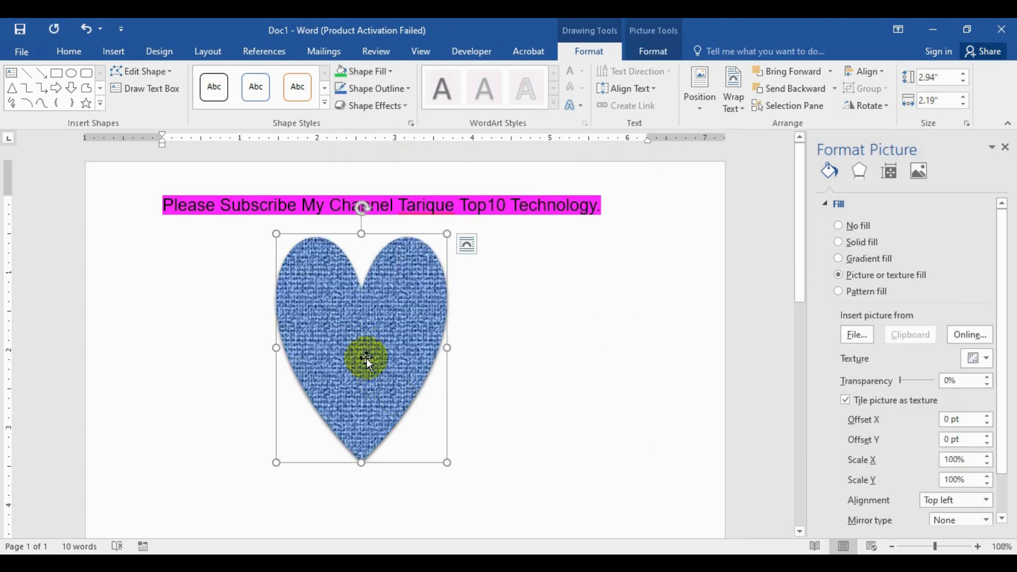
{"action": "left_click", "coordinate": [366, 71]}
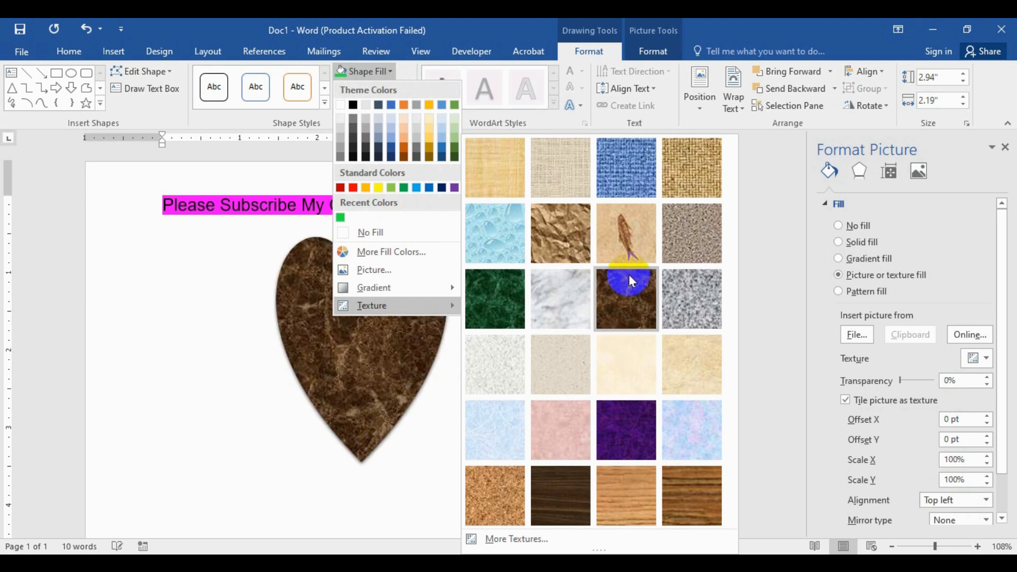
{"action": "left_click", "coordinate": [503, 484]}
{"action": "left_click", "coordinate": [357, 397]}
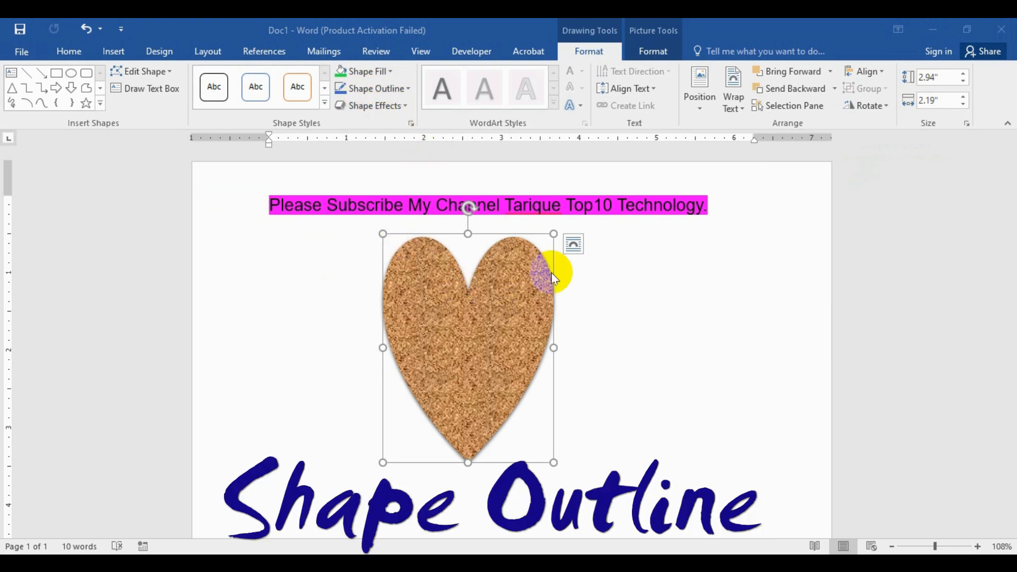
- Give the cork-textured heart a standard red outline
{"action": "left_click", "coordinate": [502, 374]}
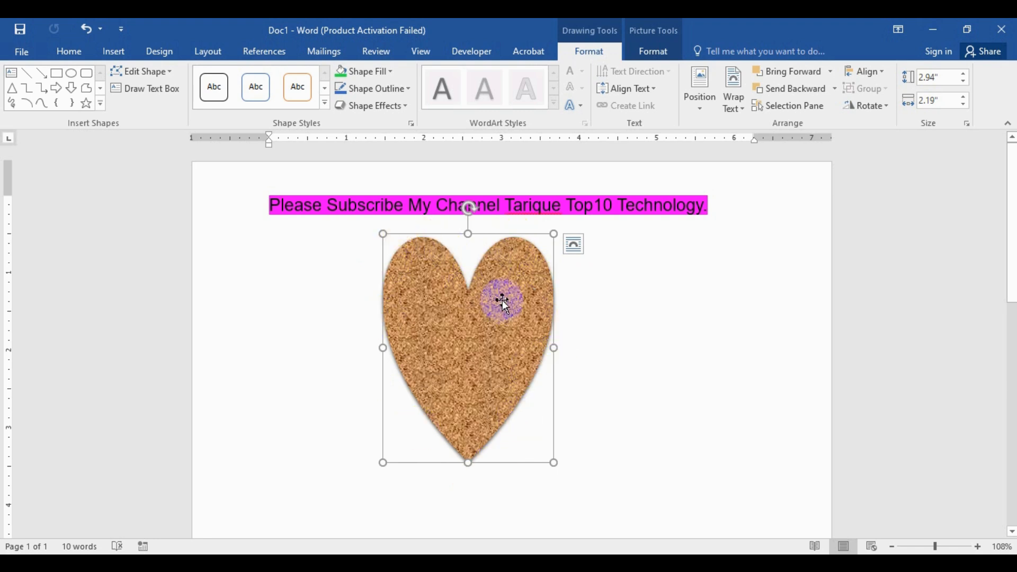
{"action": "left_click", "coordinate": [408, 89]}
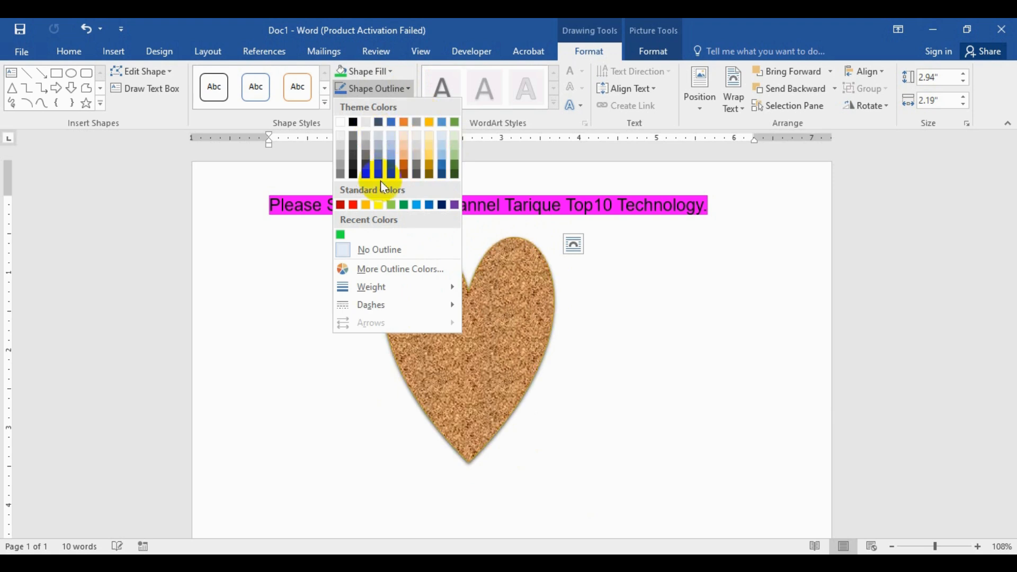
{"action": "left_click", "coordinate": [354, 206]}
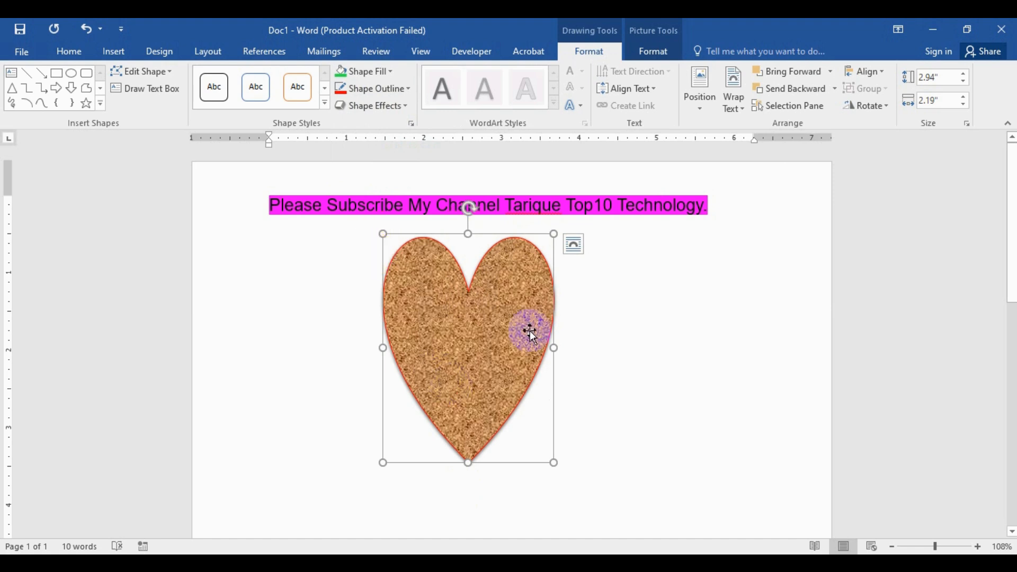
- Change the heart's outline to a custom dark purple with RGB values 135, 15, 95
{"action": "left_click", "coordinate": [408, 89]}
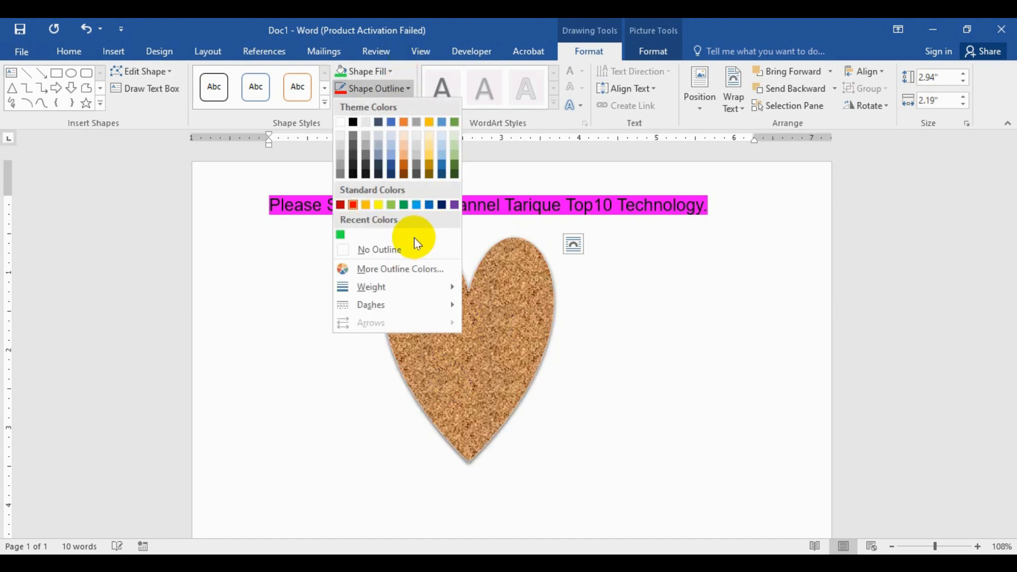
{"action": "left_click", "coordinate": [429, 268]}
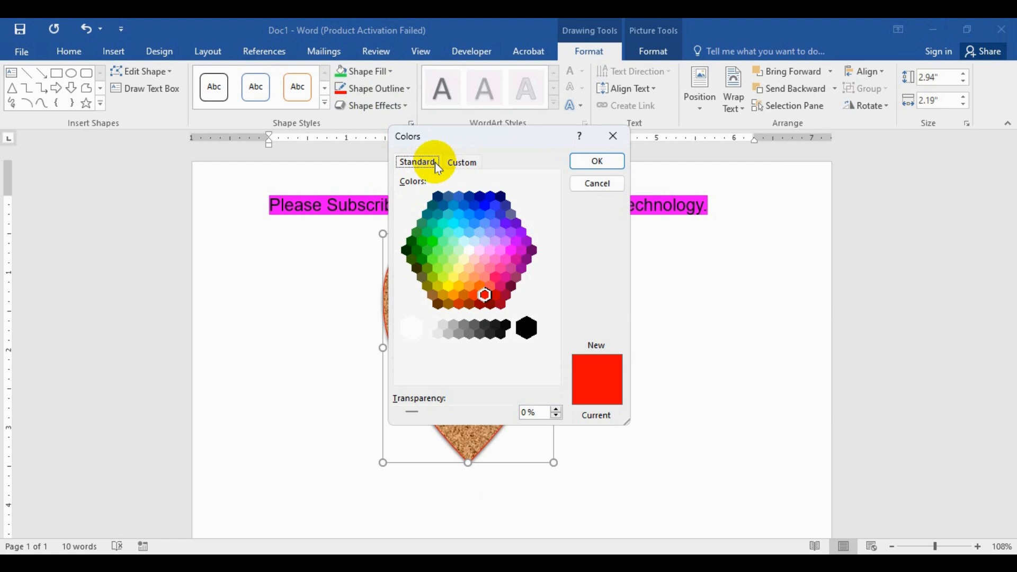
{"action": "left_click", "coordinate": [474, 241]}
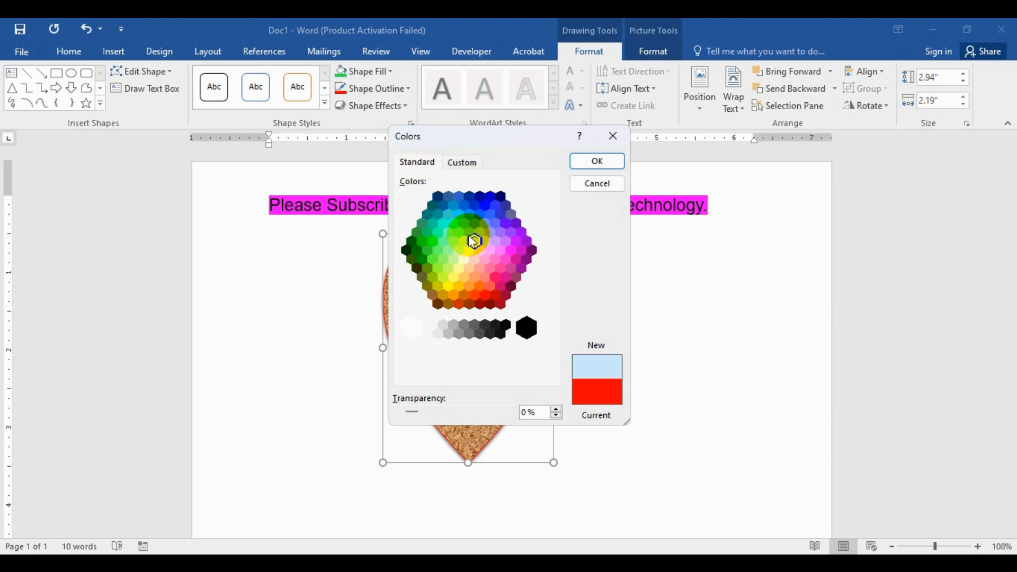
{"action": "left_click", "coordinate": [457, 233]}
{"action": "left_click", "coordinate": [468, 163]}
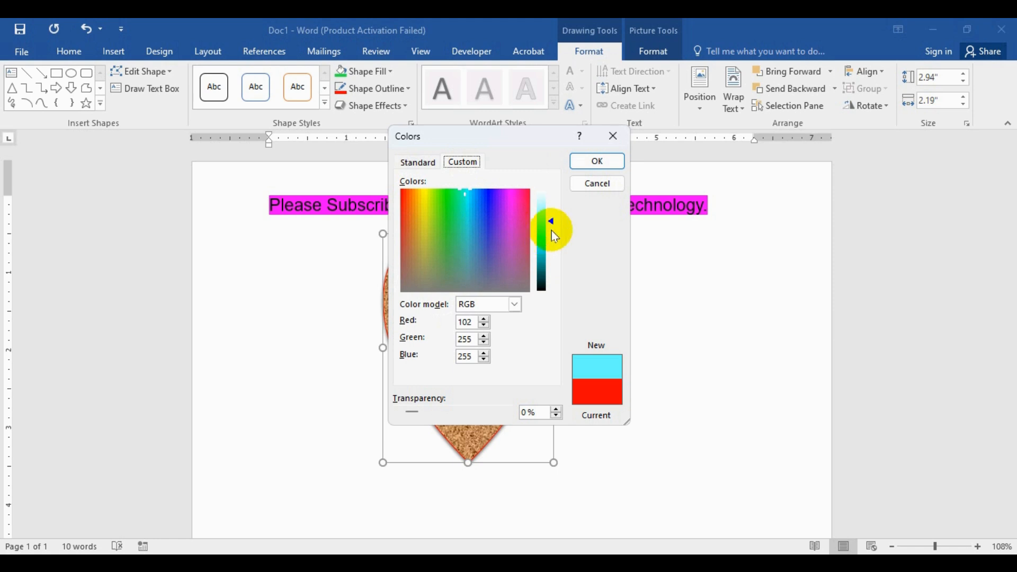
{"action": "mouse_move", "coordinate": [552, 231]}
{"action": "left_mouse_down"}
{"action": "mouse_move", "coordinate": [555, 212]}
{"action": "mouse_move", "coordinate": [551, 273]}
{"action": "mouse_move", "coordinate": [548, 261]}
{"action": "left_mouse_up"}
{"action": "left_click", "coordinate": [514, 209]}
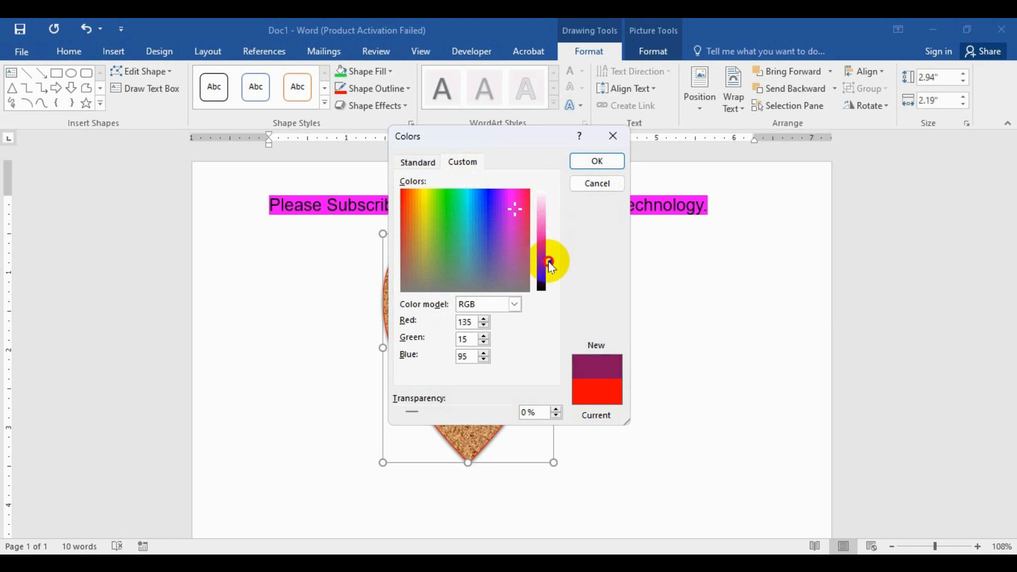
{"action": "left_click", "coordinate": [596, 160]}
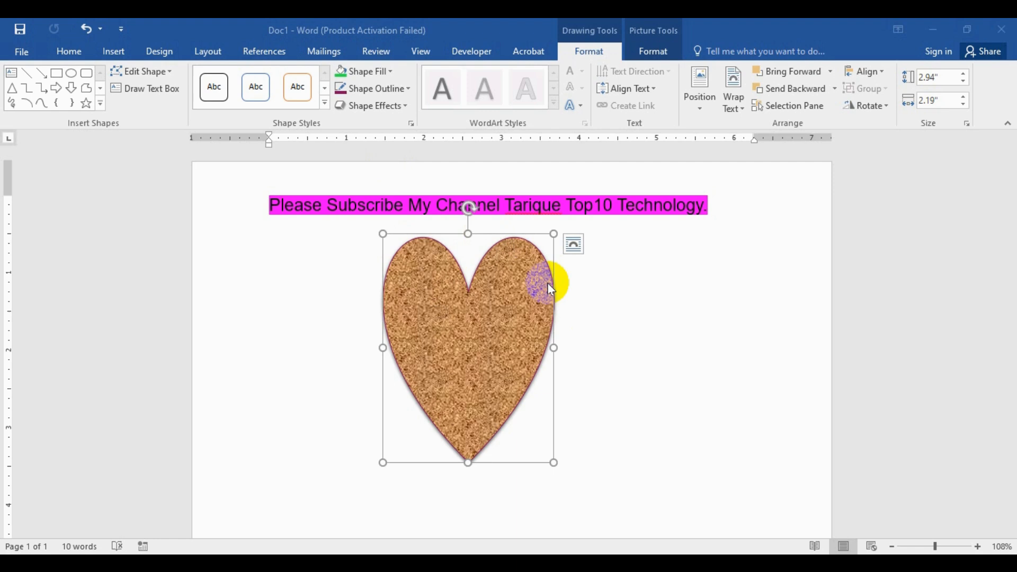
- Set the heart's outline weight to 6 pt
{"action": "left_click", "coordinate": [409, 88]}
{"action": "mouse_move", "coordinate": [383, 288]}
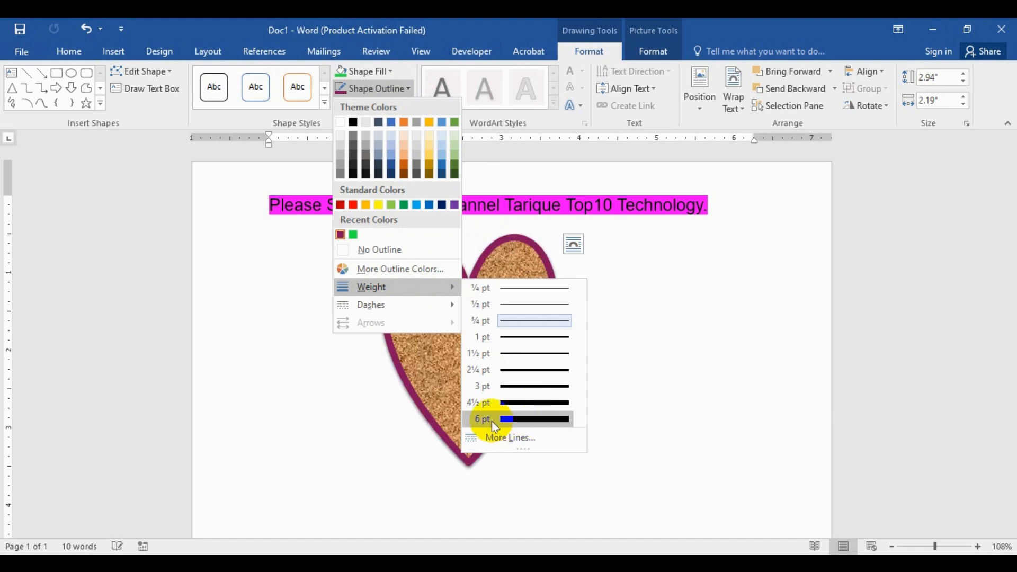
{"action": "left_click", "coordinate": [533, 422]}
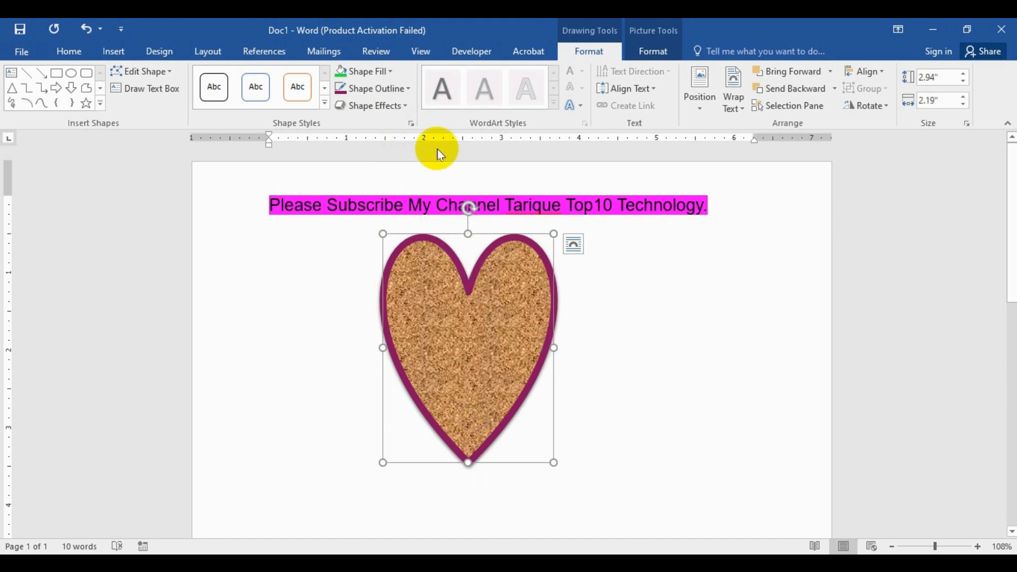
- Open the additional line options for the heart's outline and choose the Simple compound type
{"action": "left_click", "coordinate": [407, 89]}
{"action": "mouse_move", "coordinate": [400, 286]}
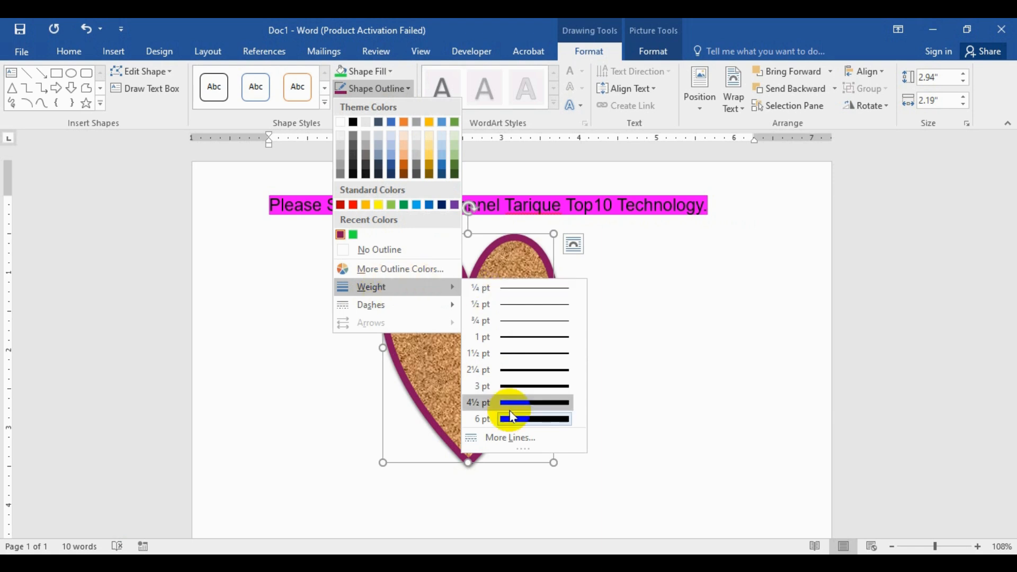
{"action": "left_click", "coordinate": [502, 438]}
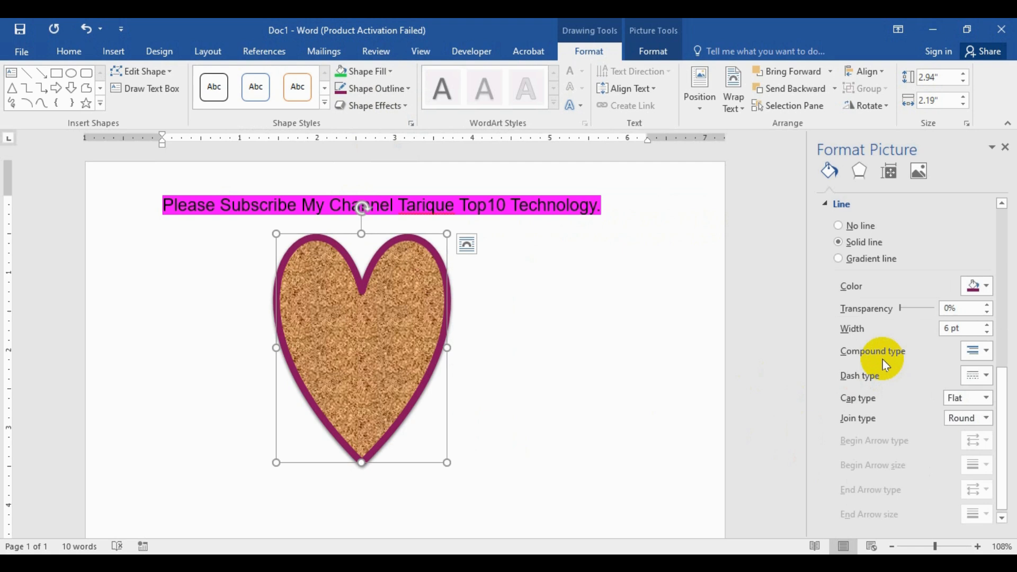
{"action": "left_click", "coordinate": [987, 352]}
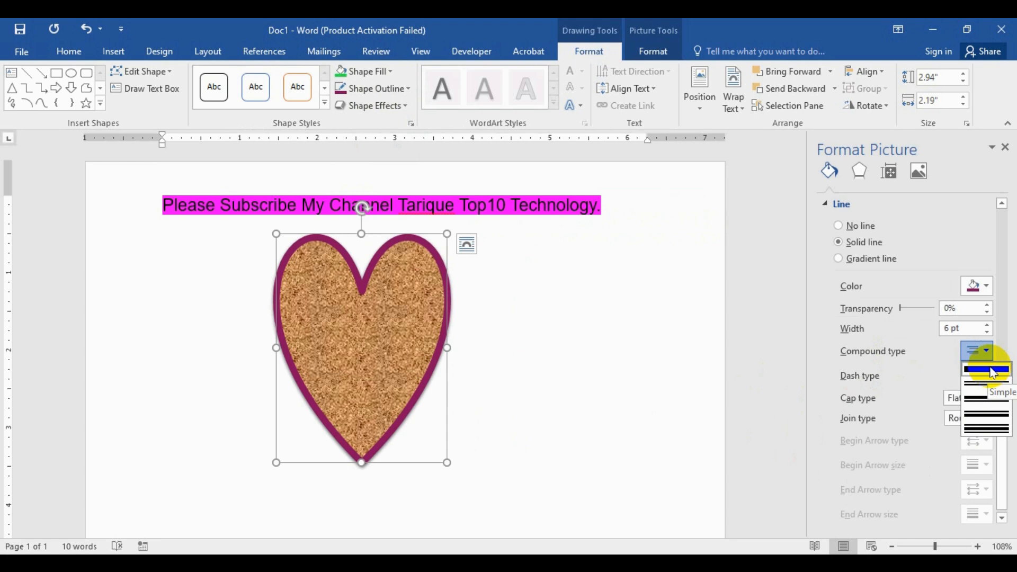
{"action": "left_click", "coordinate": [993, 373]}
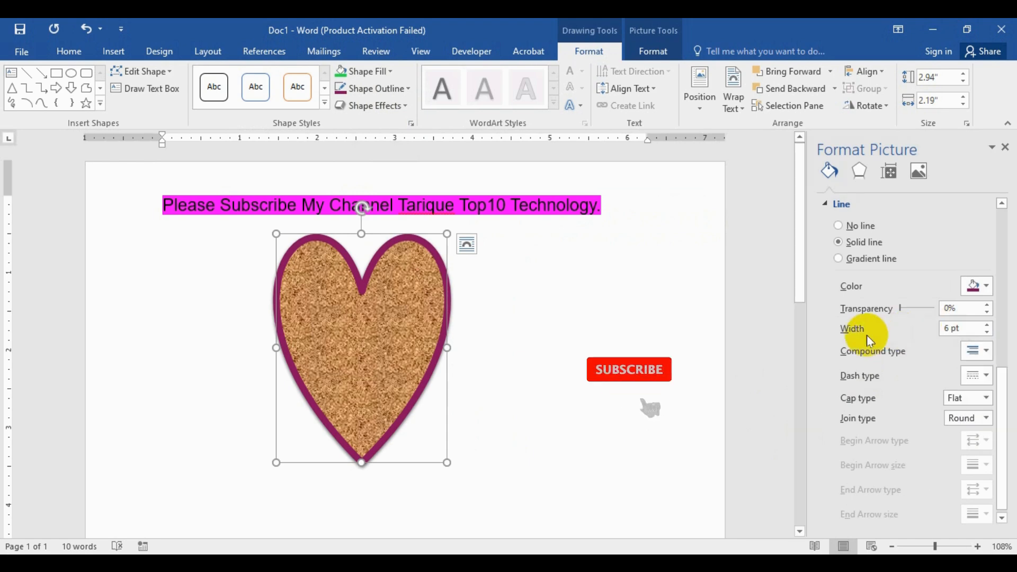
- Increase the heart's outline width to 10 pt and close the formatting options
{"action": "left_click", "coordinate": [988, 325]}
{"action": "left_click", "coordinate": [988, 325]}
{"action": "left_click", "coordinate": [988, 326]}
{"action": "left_click", "coordinate": [988, 325]}
{"action": "left_click", "coordinate": [988, 325]}
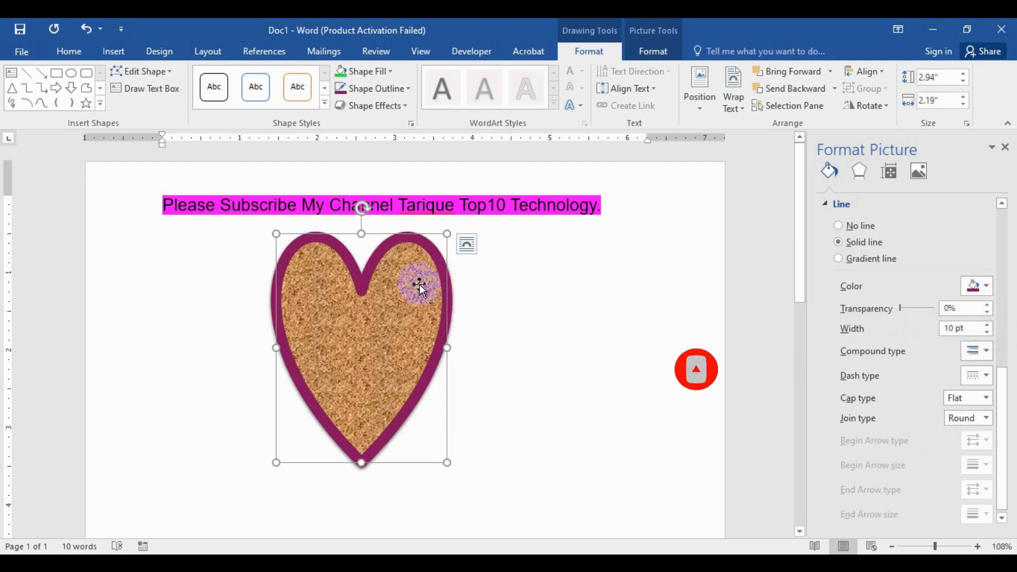
{"action": "left_click", "coordinate": [1007, 146]}
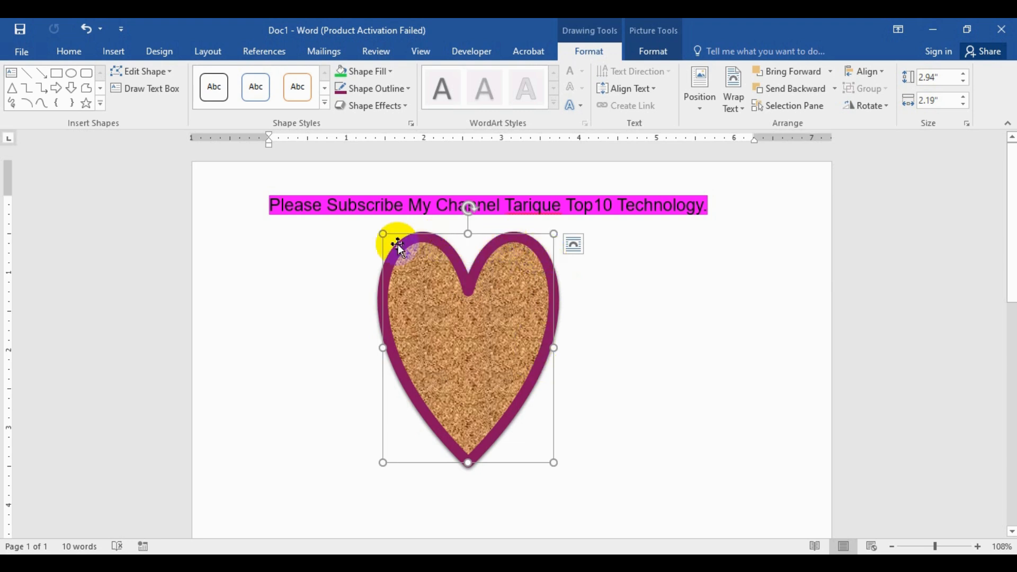
- Apply the first dotted dash style to the heart's outline, then remove the outline entirely
{"action": "left_click", "coordinate": [406, 88]}
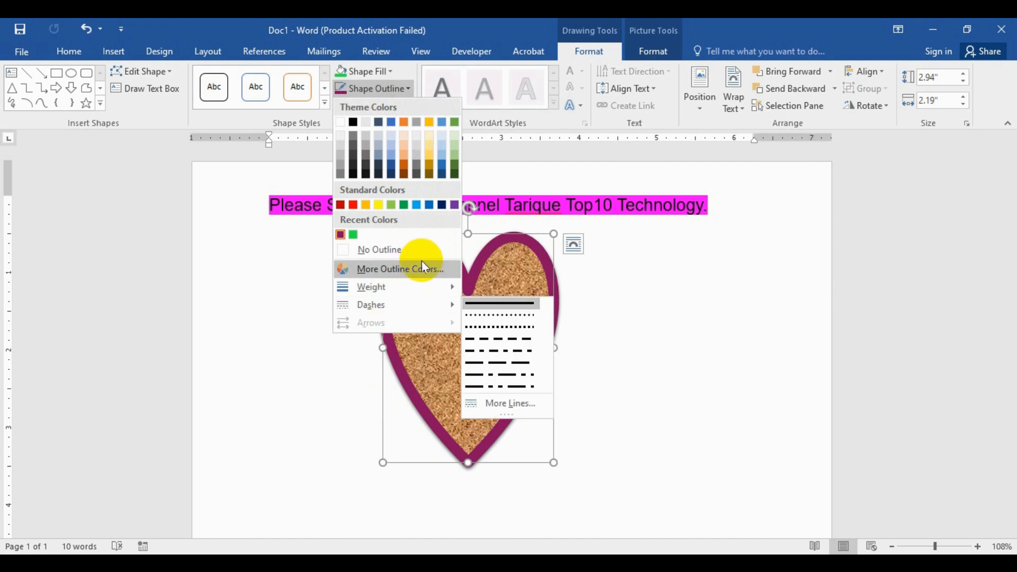
{"action": "mouse_move", "coordinate": [391, 305]}
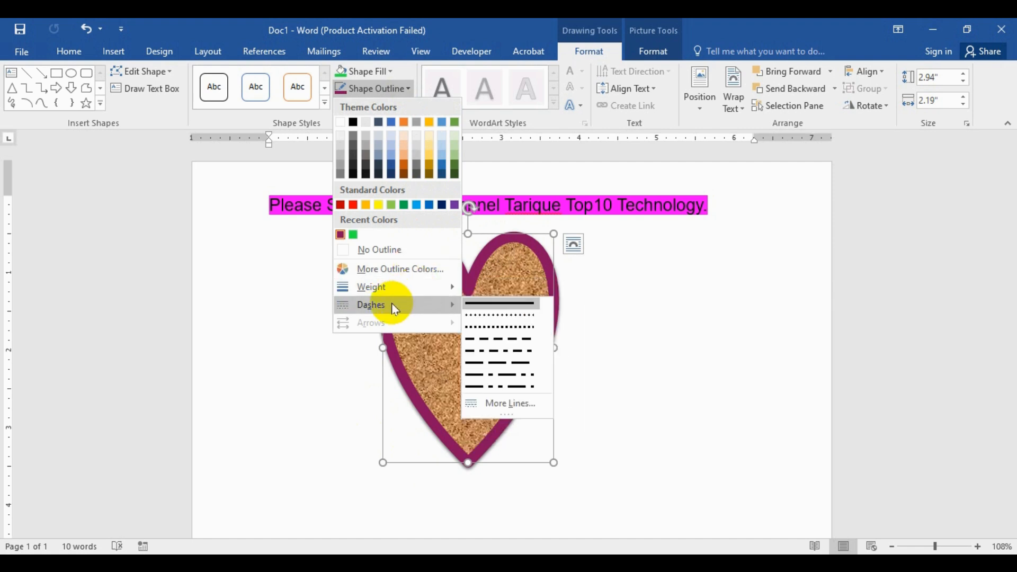
{"action": "left_click", "coordinate": [492, 317]}
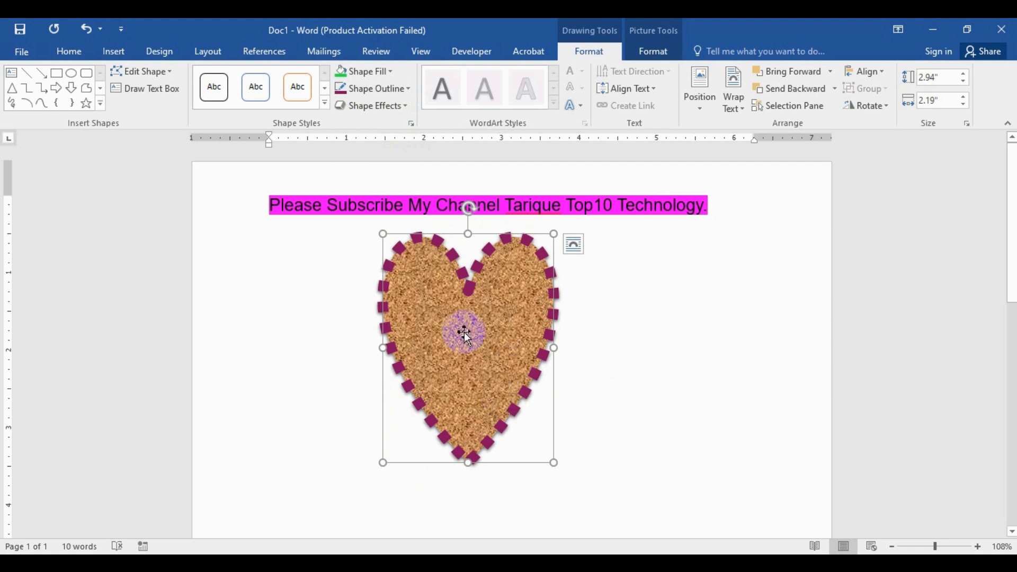
{"action": "left_click", "coordinate": [407, 89]}
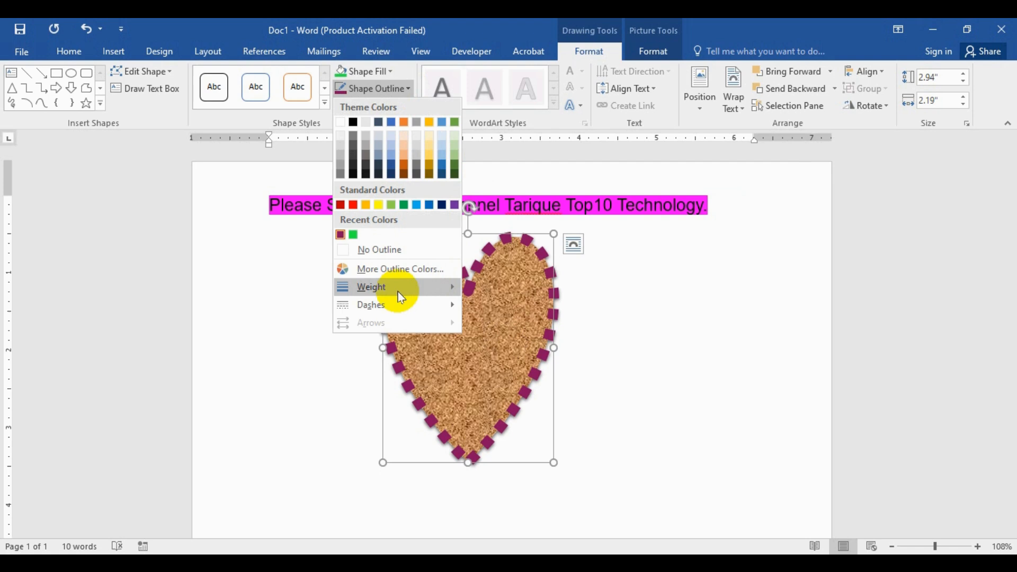
{"action": "left_click", "coordinate": [398, 251]}
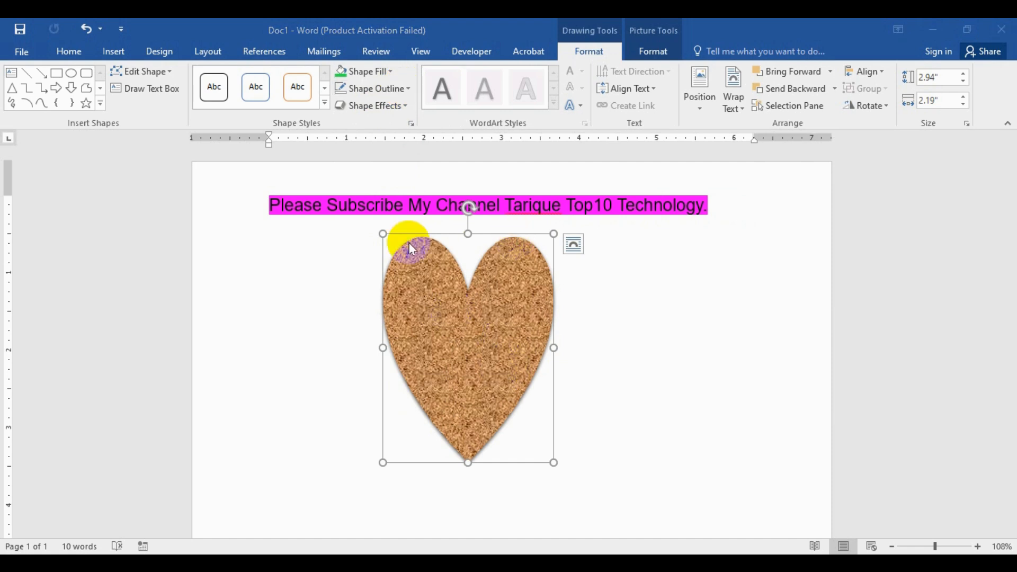
- Apply the first effect preset in the third row to the heart for a thick, rotated 3-D look
{"action": "left_click", "coordinate": [404, 106]}
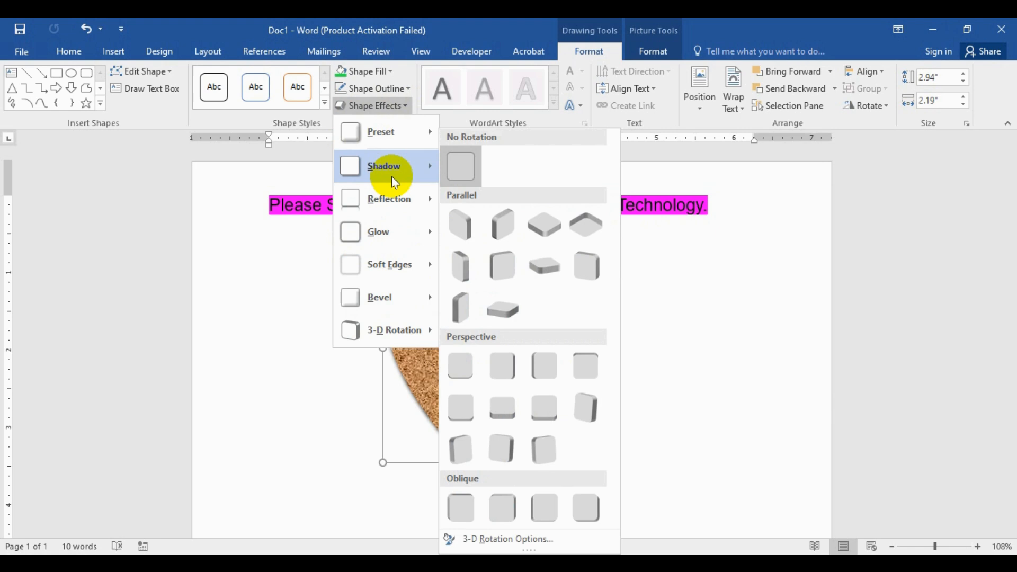
{"action": "mouse_move", "coordinate": [402, 148]}
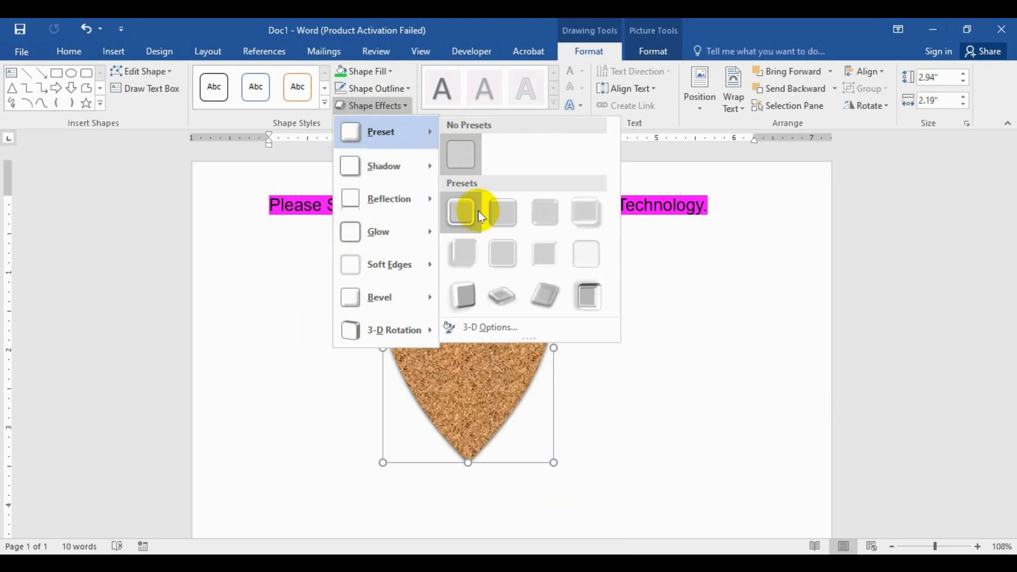
{"action": "left_click", "coordinate": [466, 298]}
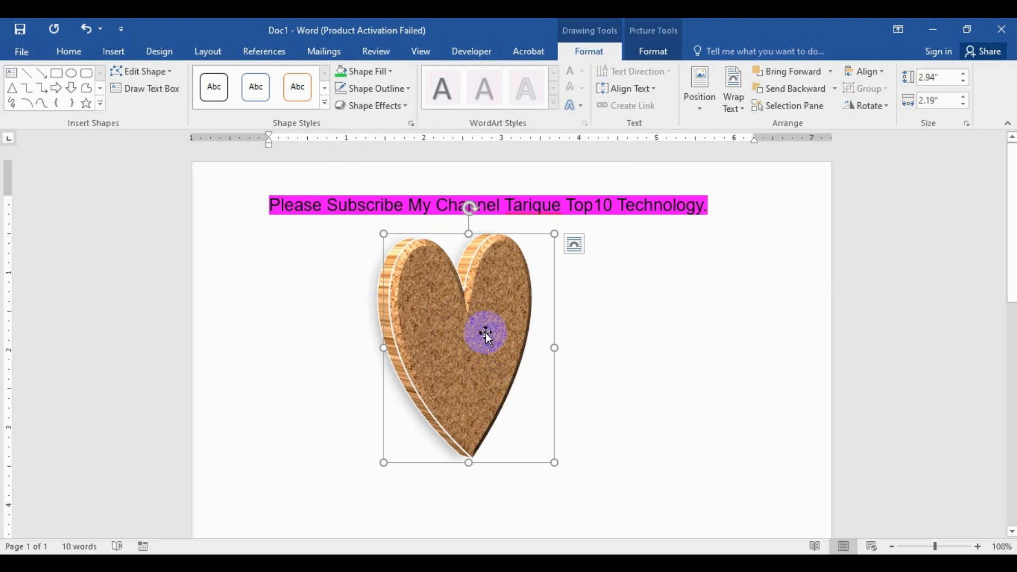
- Apply the first perspective shadow to the heart, then remove its shadow with No Shadow
{"action": "left_click", "coordinate": [405, 106]}
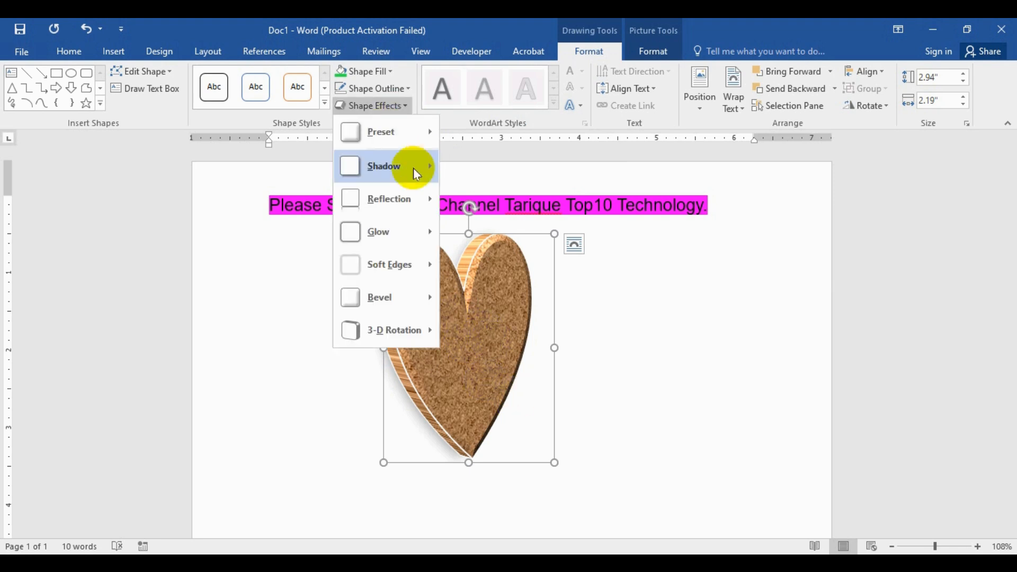
{"action": "mouse_move", "coordinate": [398, 172]}
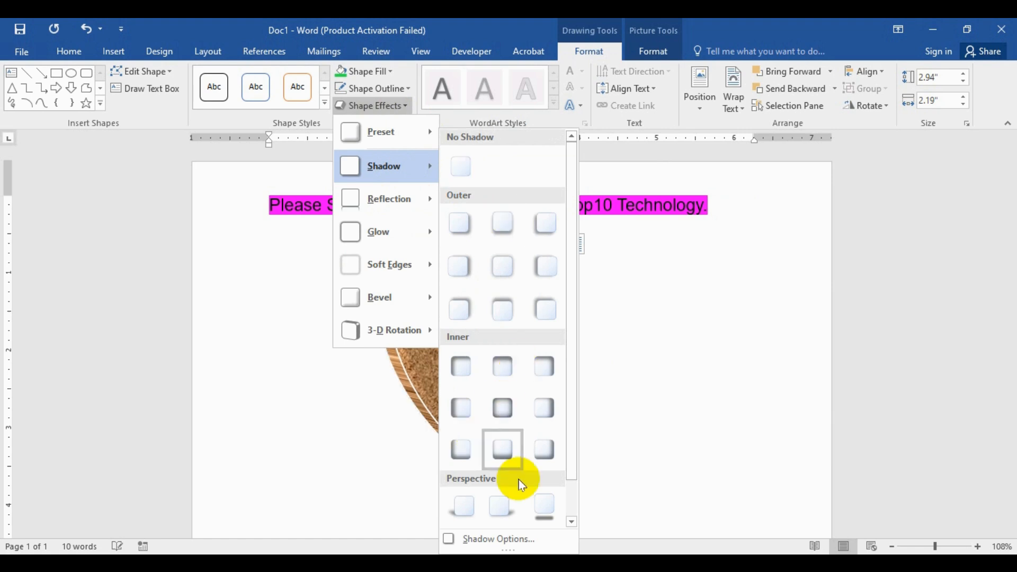
{"action": "left_click", "coordinate": [471, 508]}
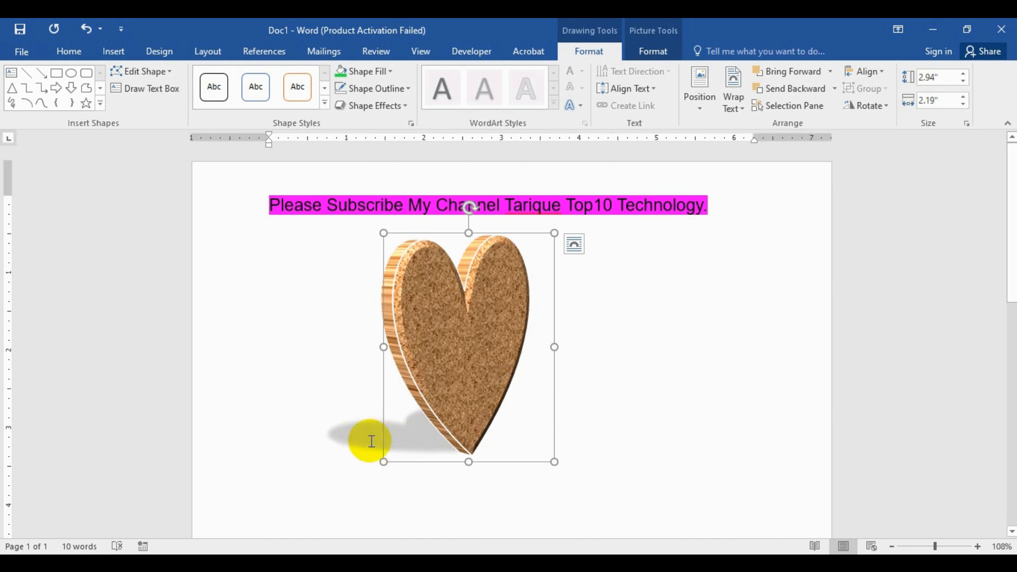
{"action": "left_click", "coordinate": [480, 343]}
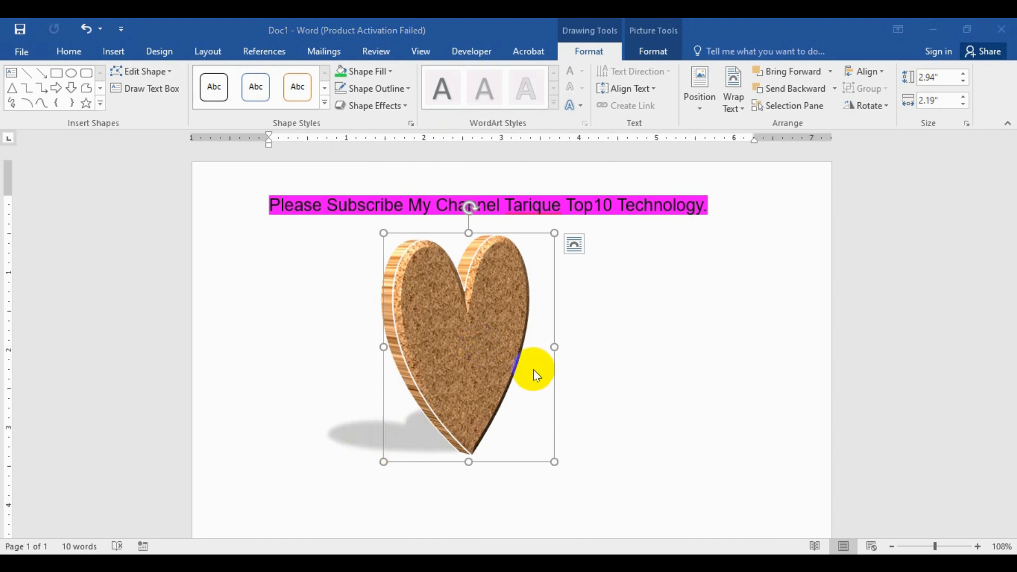
{"action": "left_click", "coordinate": [404, 103]}
{"action": "mouse_move", "coordinate": [404, 167]}
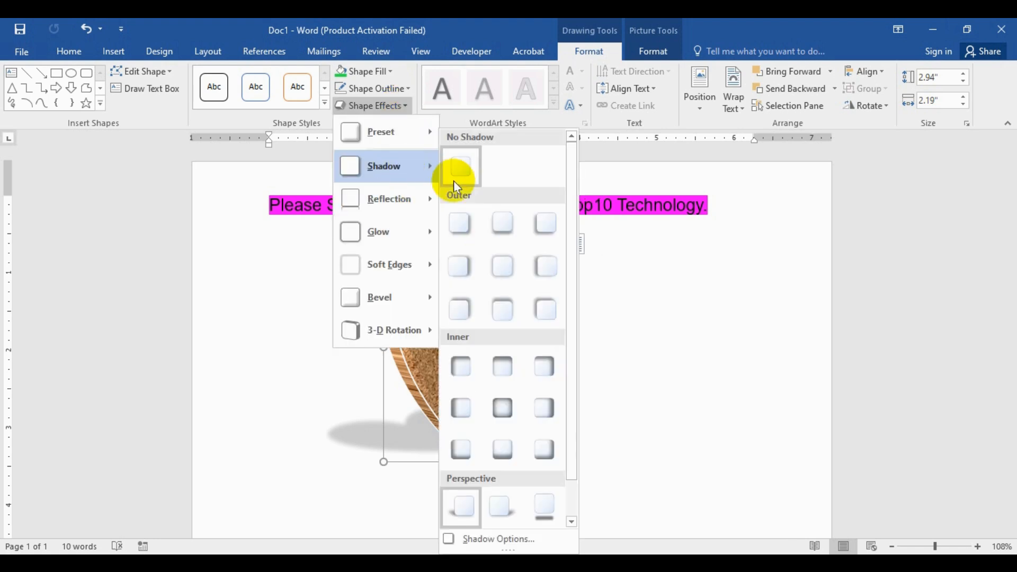
{"action": "left_click", "coordinate": [459, 168]}
{"action": "left_click", "coordinate": [489, 326]}
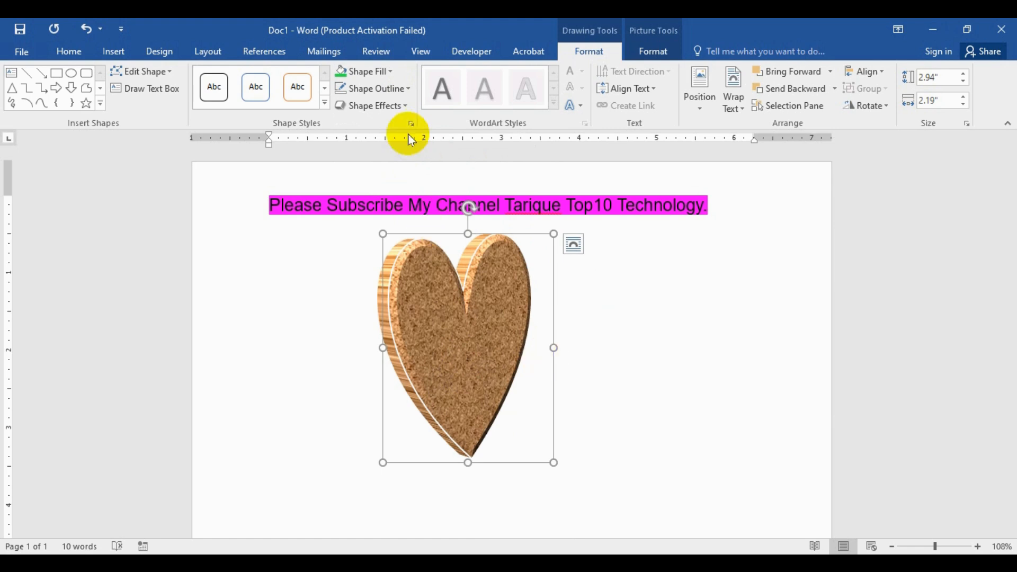
- Apply the first reflection variation in the third row to the heart, then set it back to No Reflection
{"action": "left_click", "coordinate": [405, 105]}
{"action": "mouse_move", "coordinate": [407, 205]}
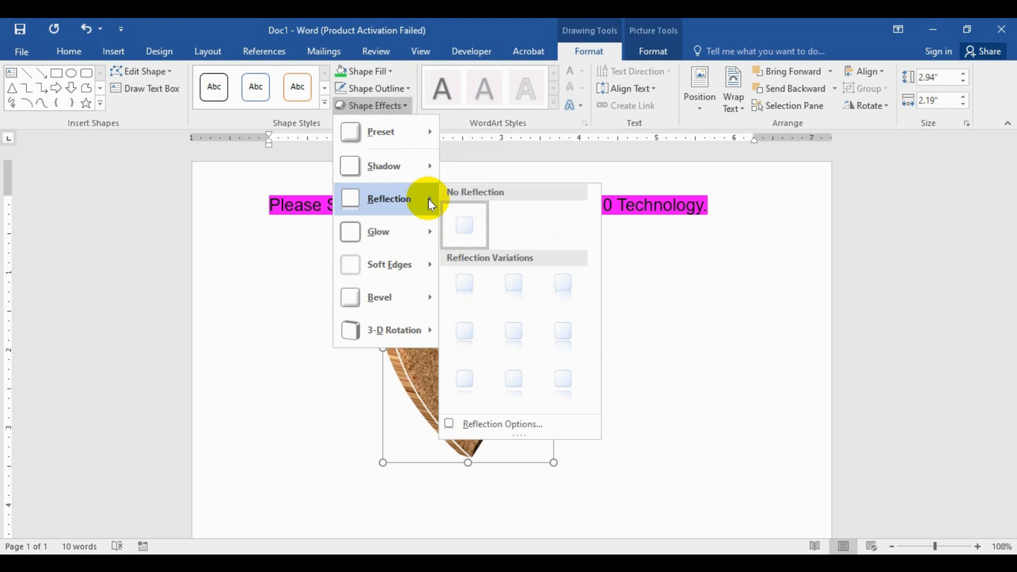
{"action": "left_click", "coordinate": [470, 394]}
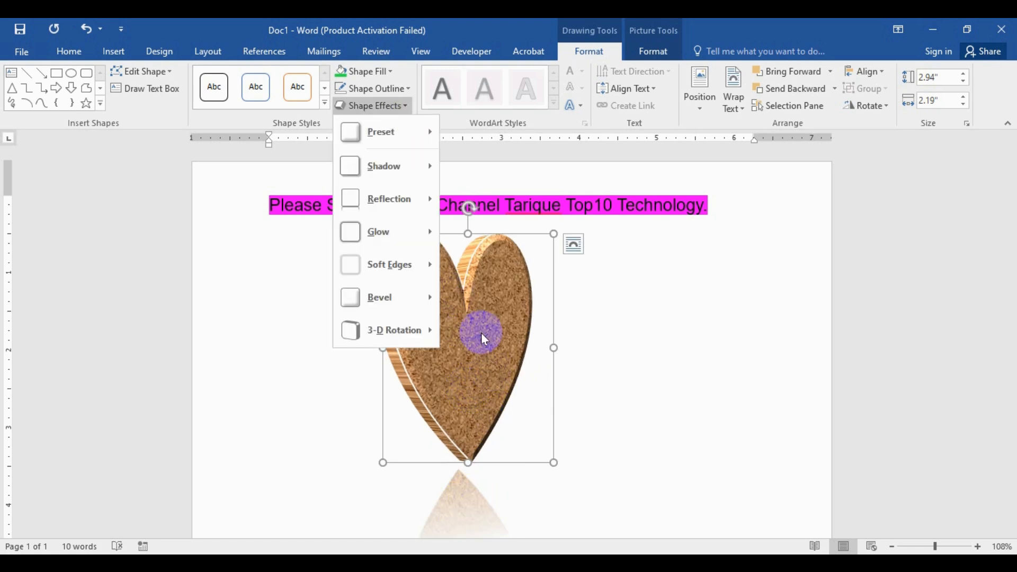
{"action": "left_click", "coordinate": [392, 199]}
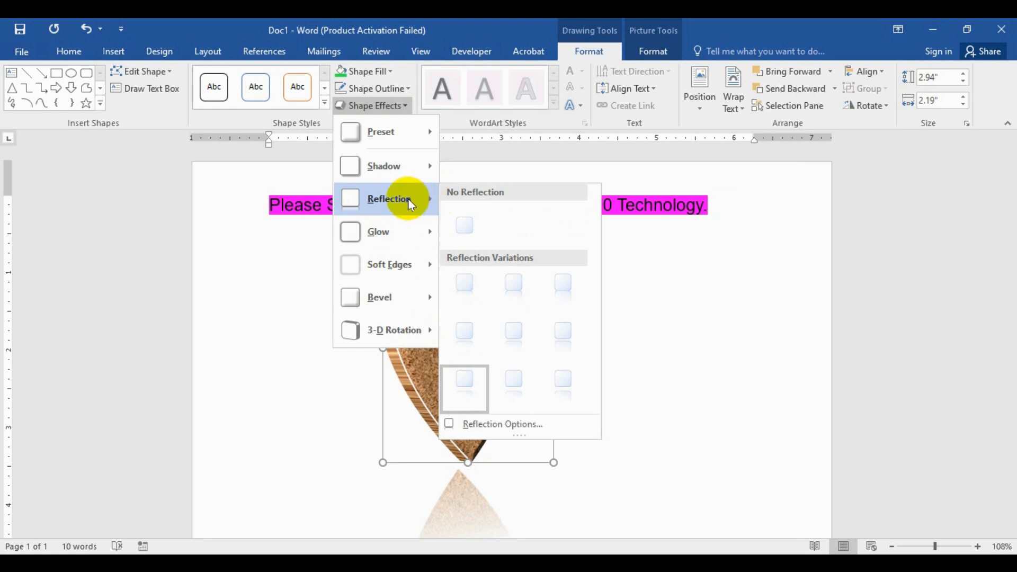
{"action": "left_click", "coordinate": [465, 225]}
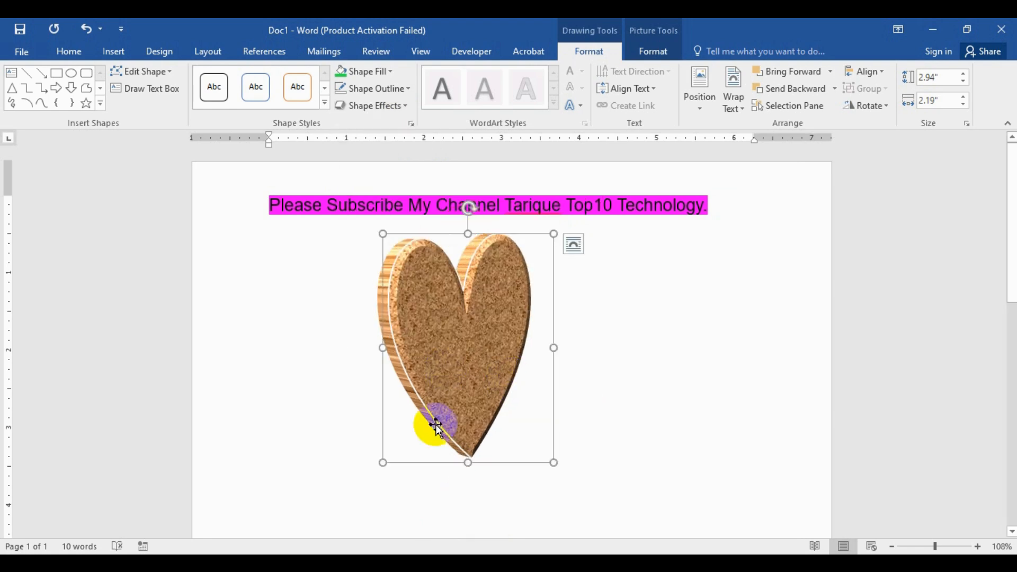
- Apply the gold glow from the last row of variations to the heart, then remove it with No Glow
{"action": "left_click", "coordinate": [409, 106]}
{"action": "left_click", "coordinate": [401, 233]}
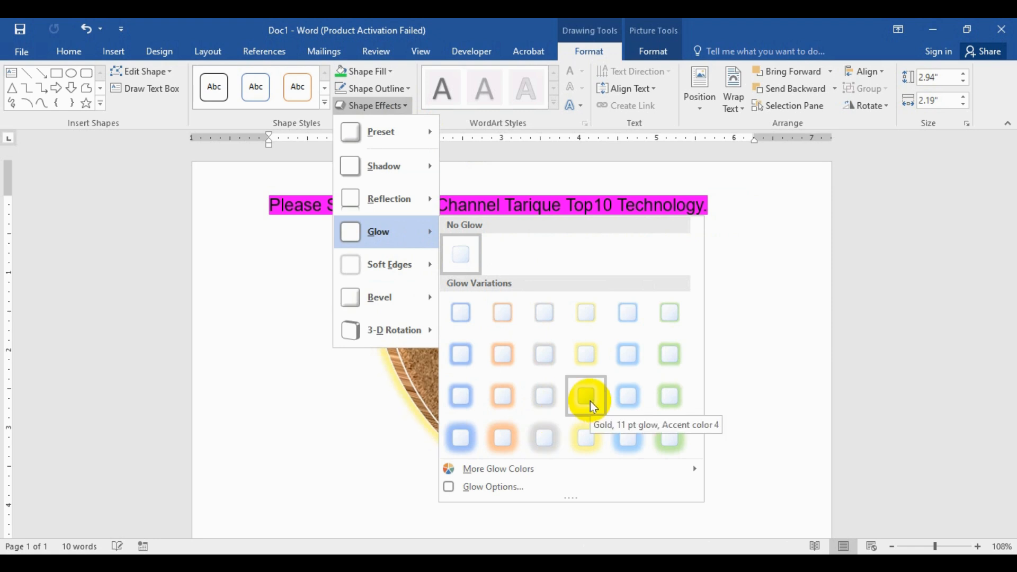
{"action": "left_click", "coordinate": [594, 438]}
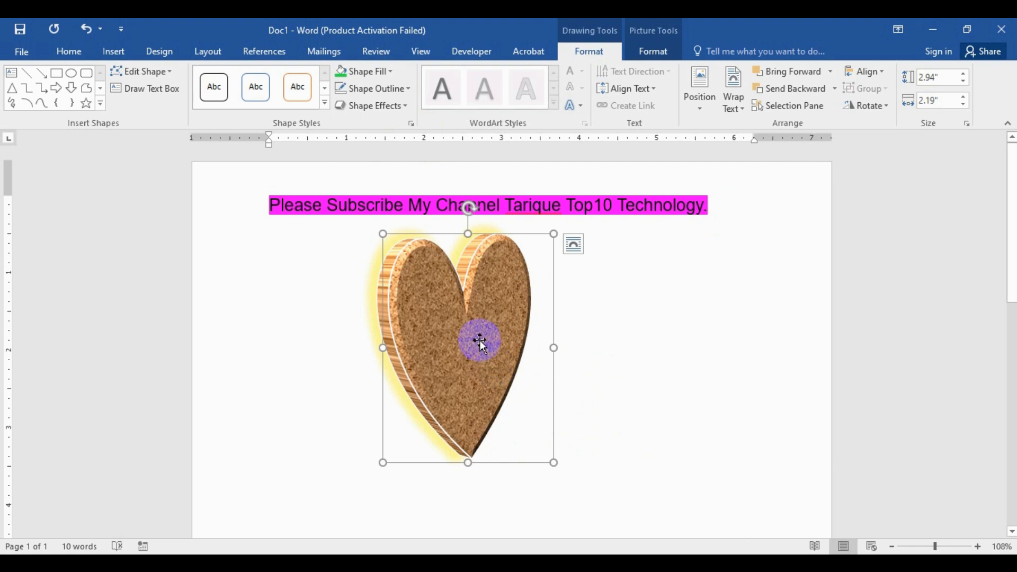
{"action": "left_click", "coordinate": [404, 105]}
{"action": "mouse_move", "coordinate": [421, 249]}
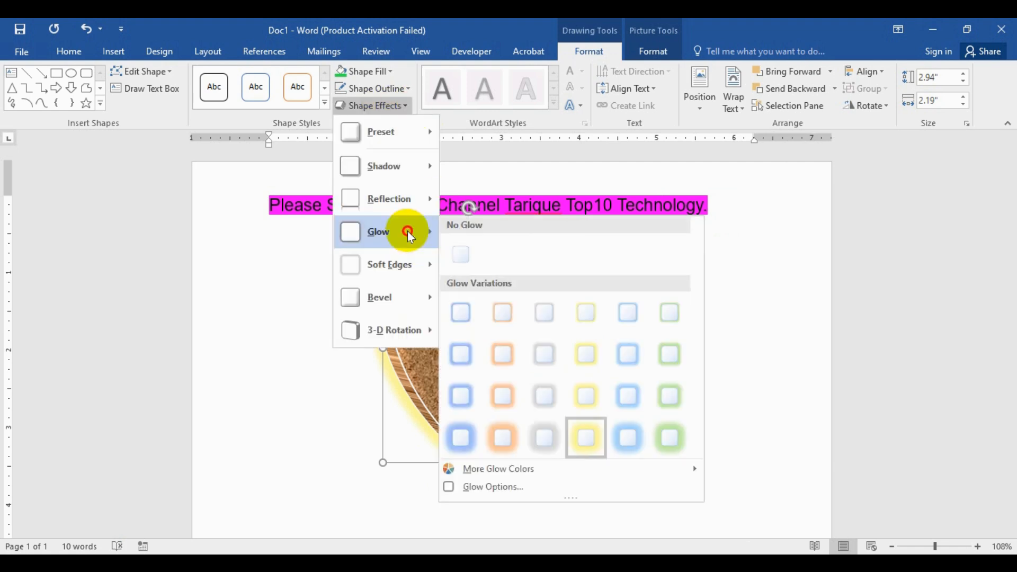
{"action": "left_click", "coordinate": [466, 252]}
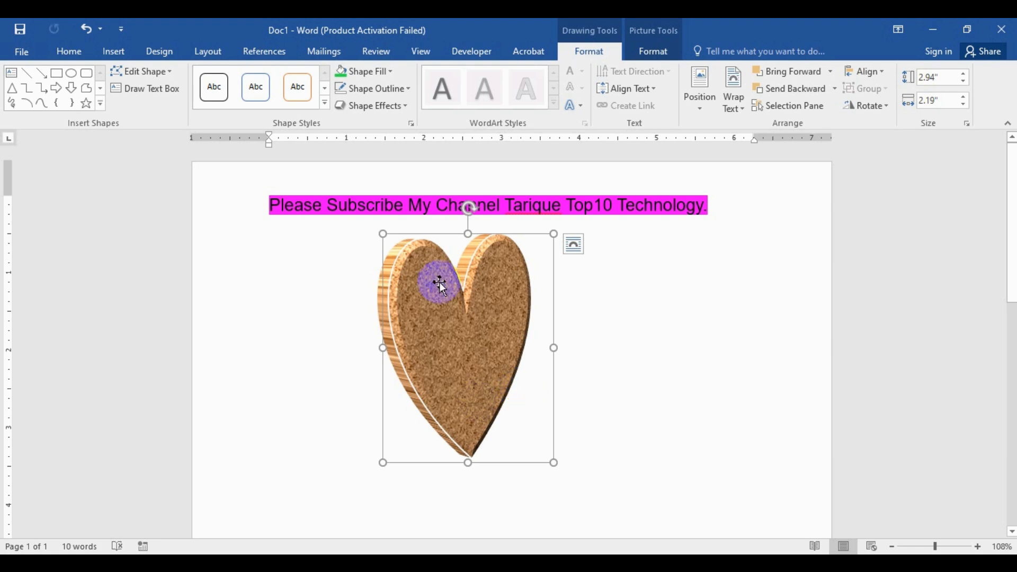
- Apply 1 Point soft edges to the heart, then set it back to No Soft Edges
{"action": "left_click", "coordinate": [409, 106]}
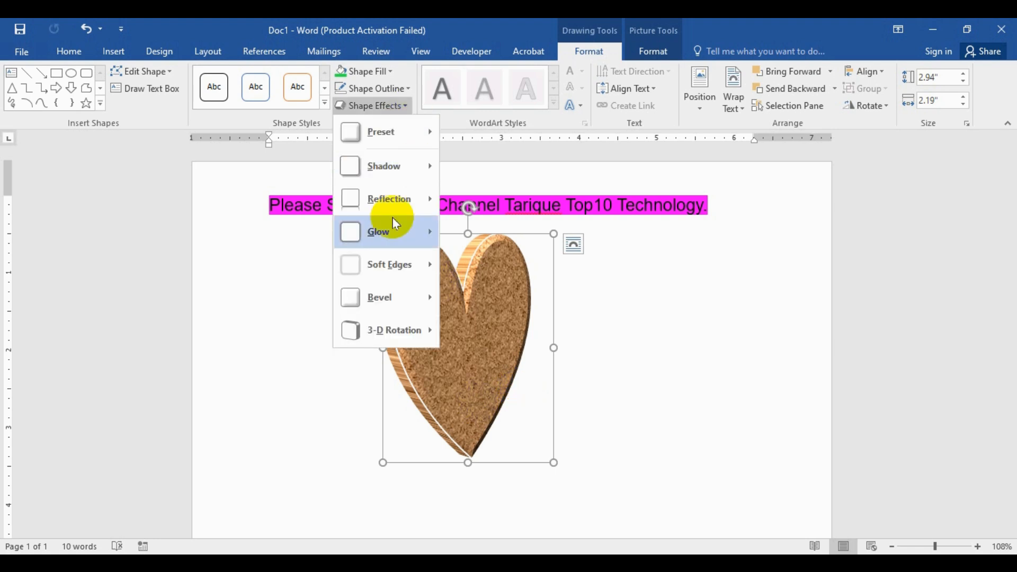
{"action": "mouse_move", "coordinate": [409, 265]}
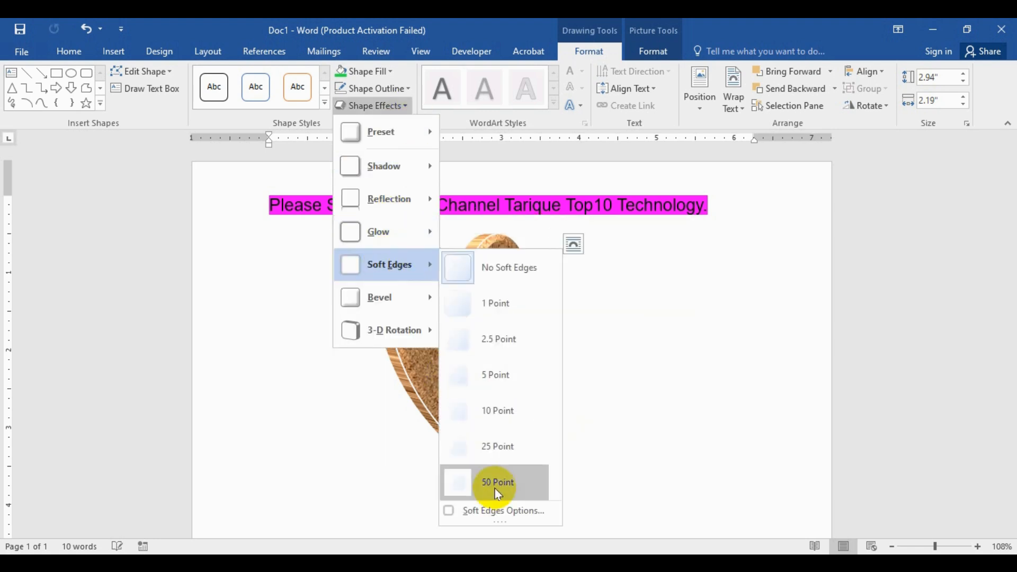
{"action": "left_click", "coordinate": [501, 303]}
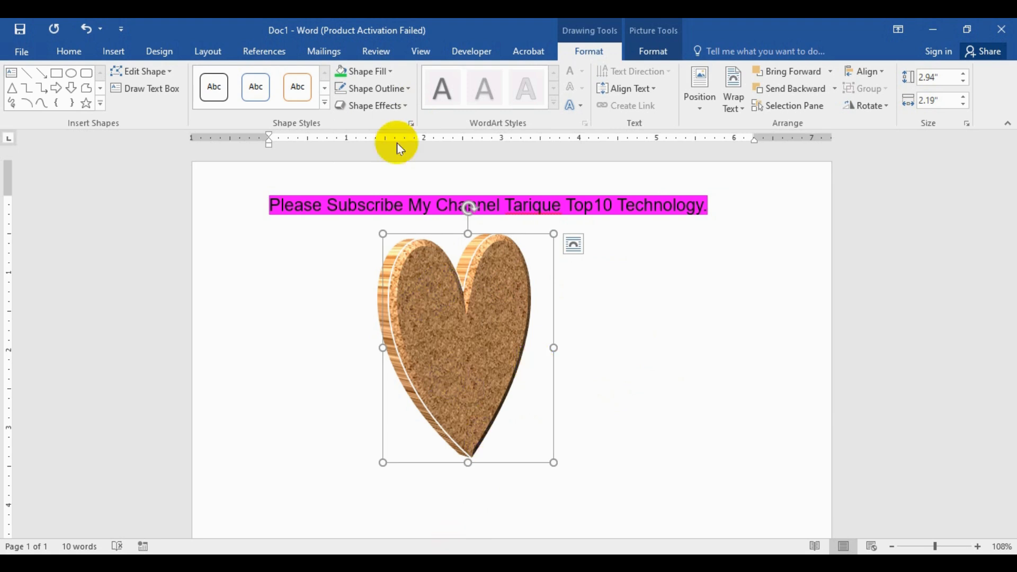
{"action": "left_click", "coordinate": [407, 107]}
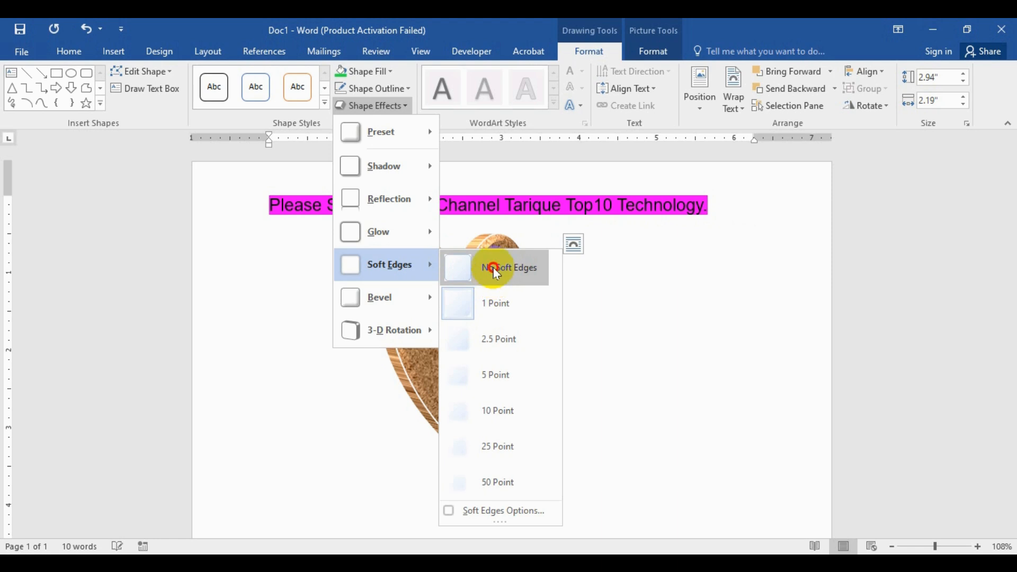
{"action": "left_click", "coordinate": [494, 267]}
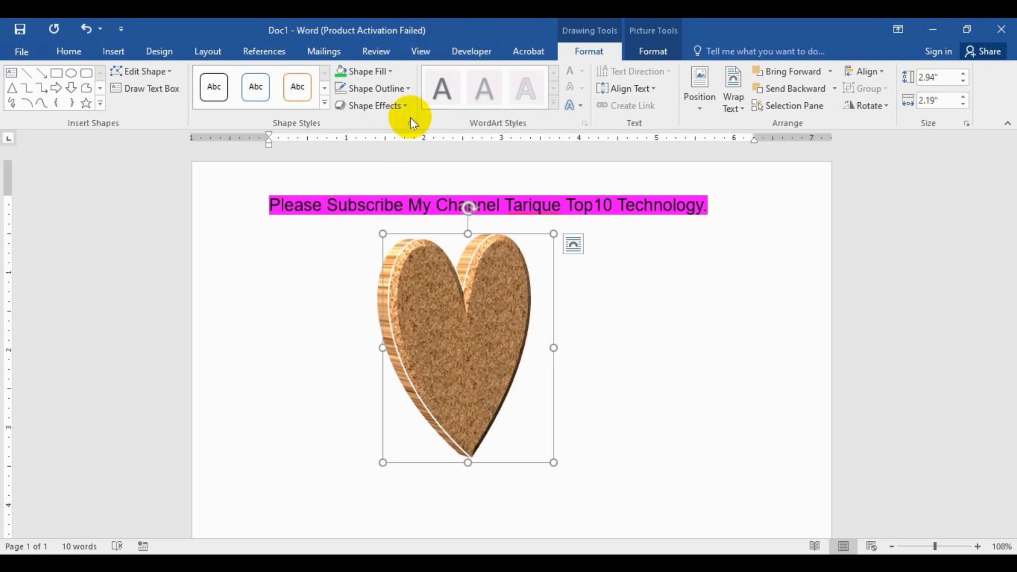
- Apply the first bevel in the second row to the heart, then remove the bevel with No Bevel
{"action": "left_click", "coordinate": [405, 104]}
{"action": "mouse_move", "coordinate": [399, 300]}
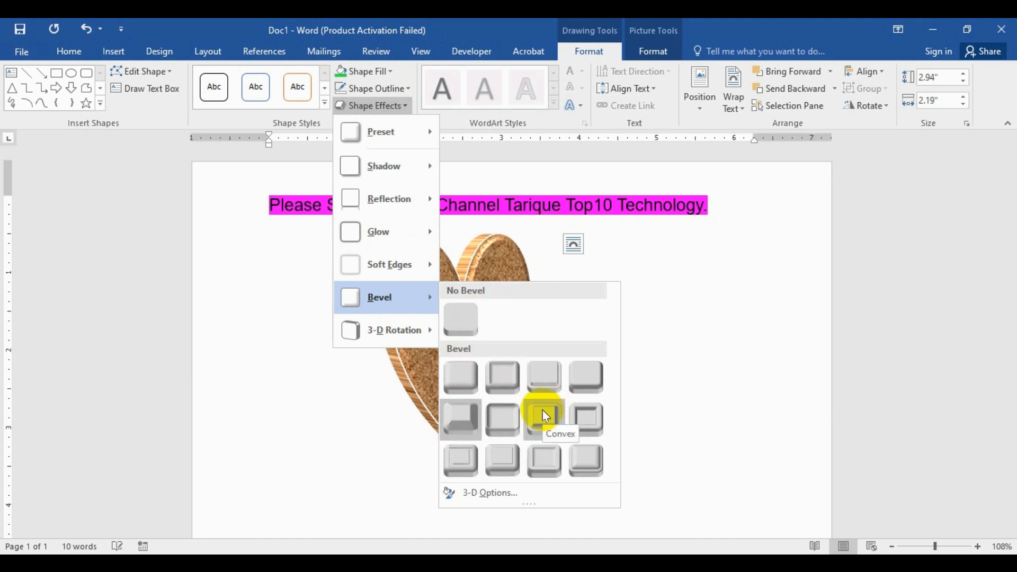
{"action": "left_click", "coordinate": [468, 416]}
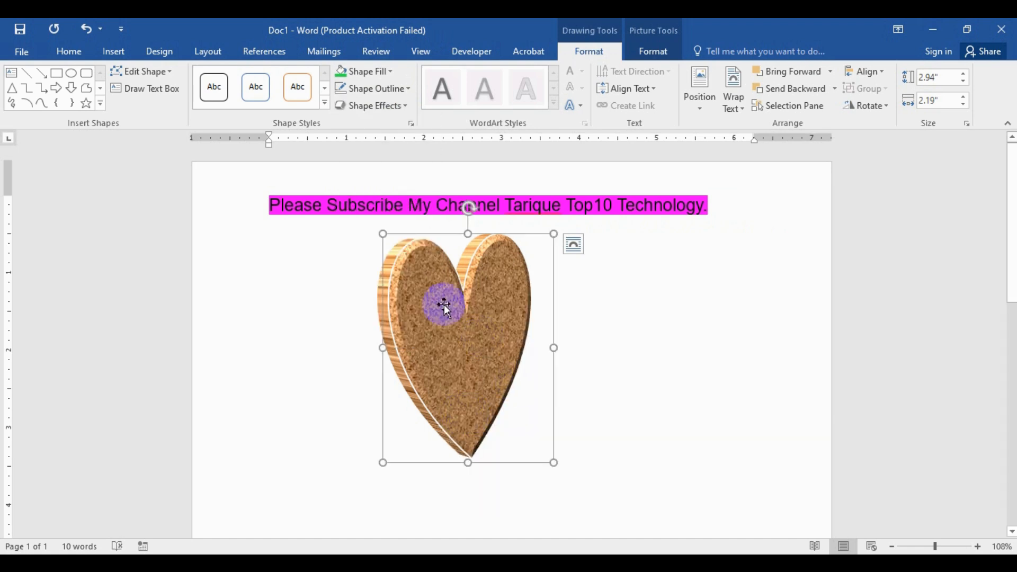
{"action": "left_click", "coordinate": [409, 106]}
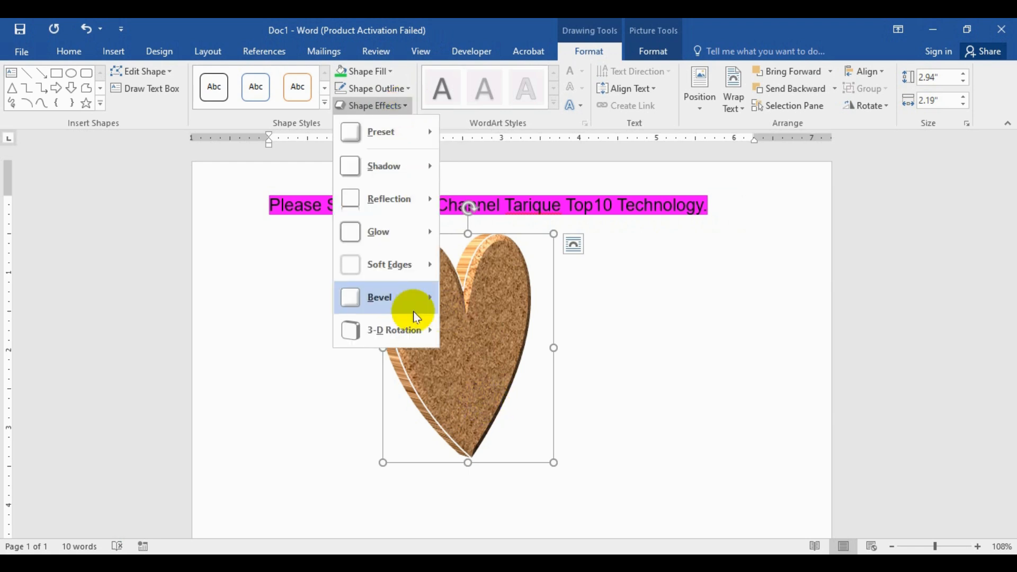
{"action": "left_click", "coordinate": [464, 317]}
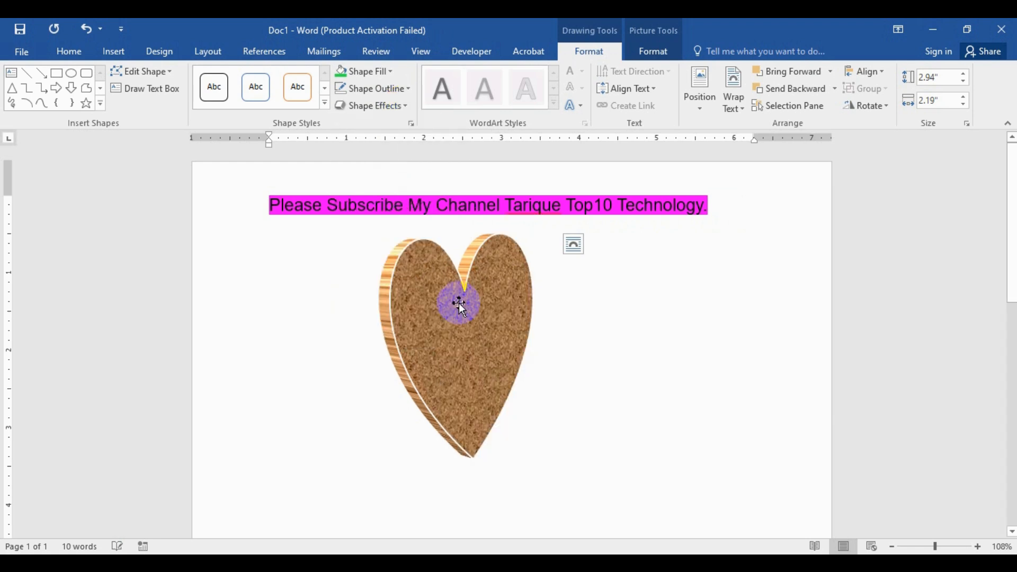
{"action": "left_click", "coordinate": [459, 399]}
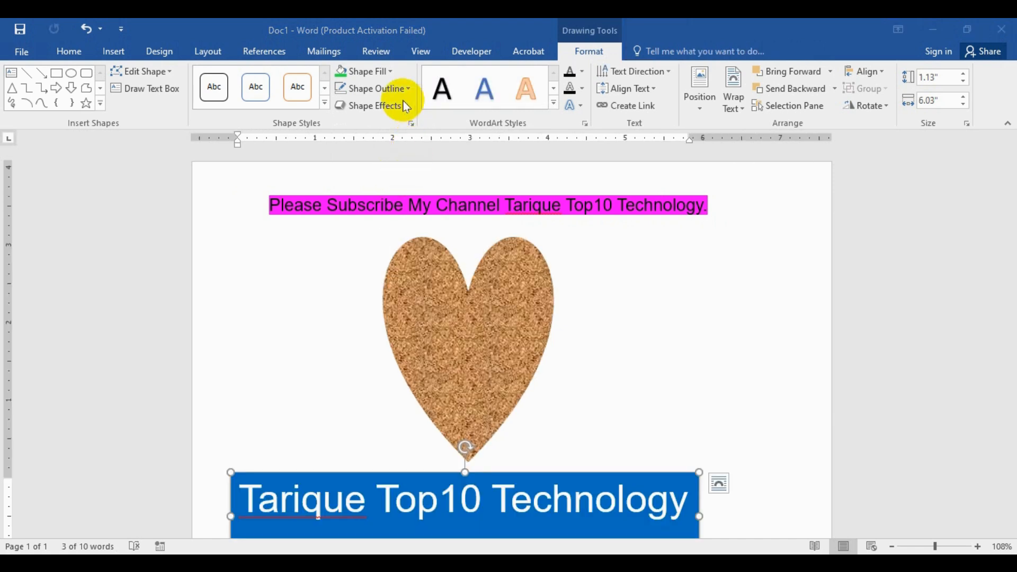
{"action": "left_click", "coordinate": [405, 106]}
{"action": "mouse_move", "coordinate": [389, 334]}
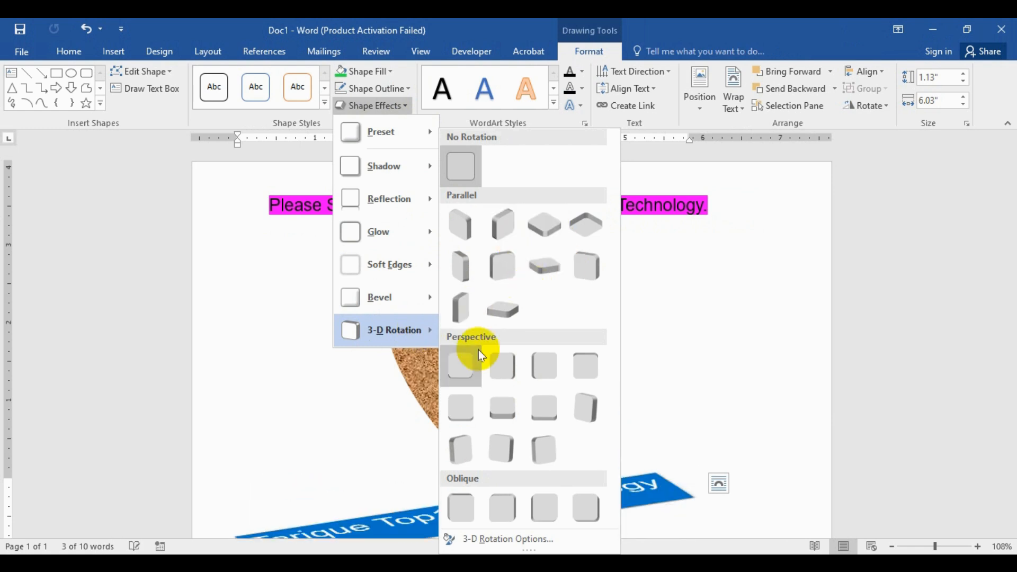
{"action": "left_click", "coordinate": [454, 357]}
- Apply the fourth perspective 3-D rotation in the second row to the heart, then choose the first parallel rotation in the second row
{"action": "left_click", "coordinate": [475, 321]}
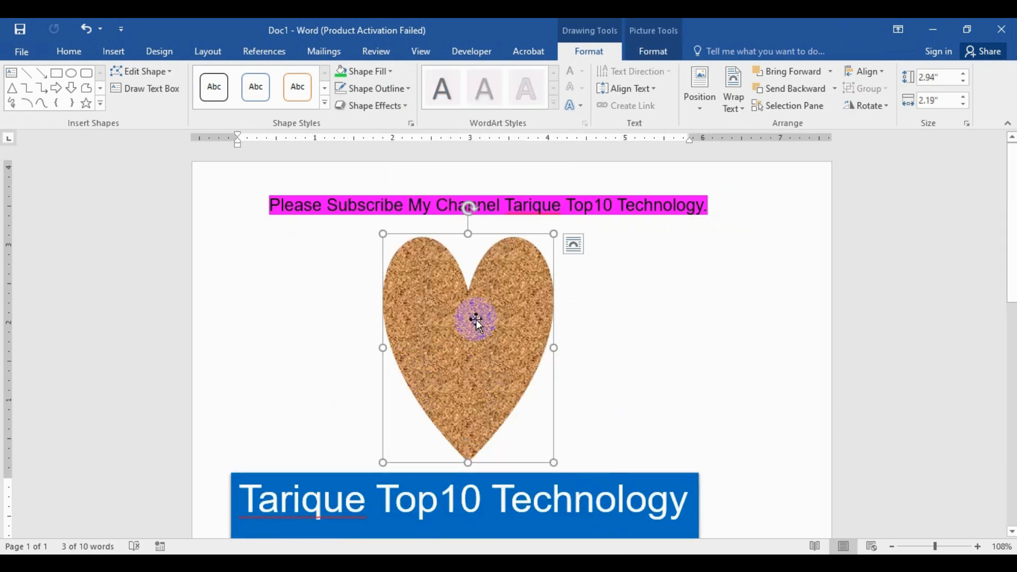
{"action": "left_click", "coordinate": [409, 104]}
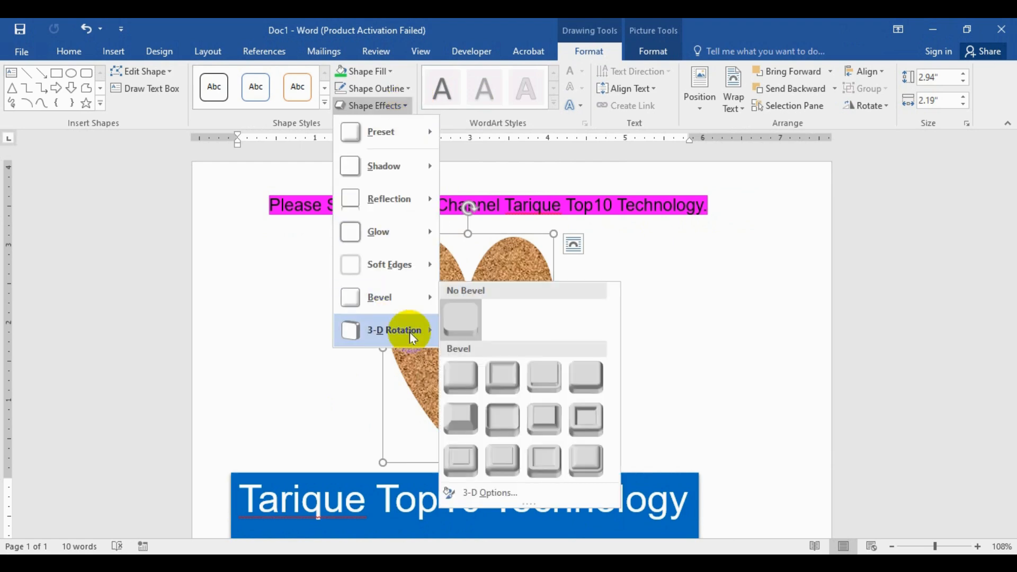
{"action": "mouse_move", "coordinate": [410, 333]}
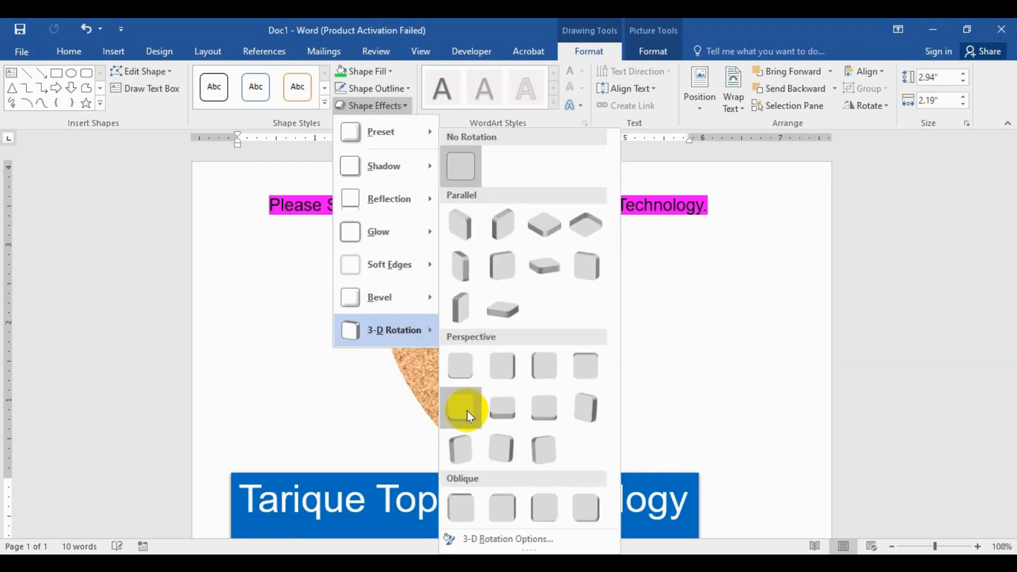
{"action": "left_click", "coordinate": [587, 414]}
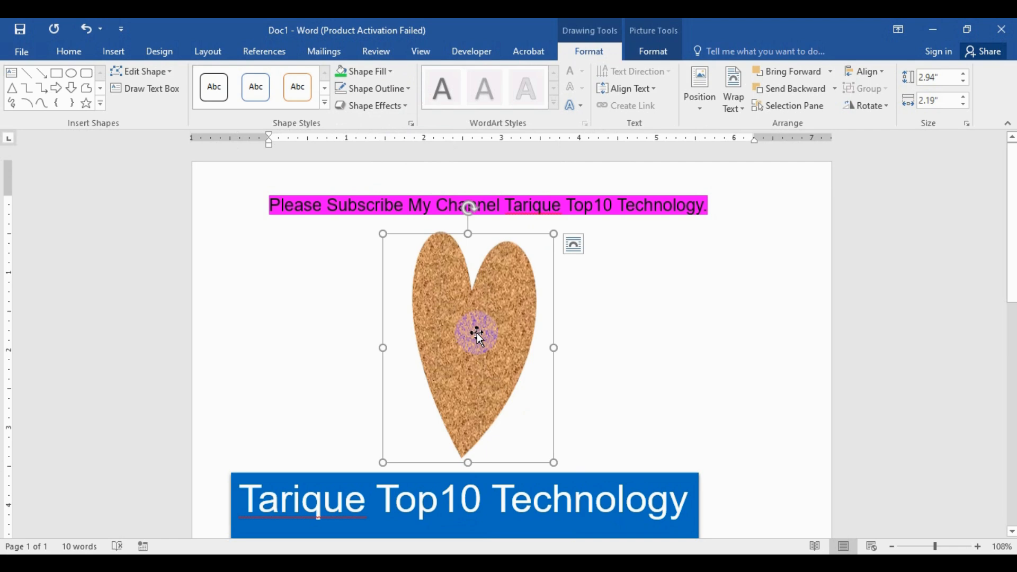
{"action": "left_click", "coordinate": [407, 106]}
{"action": "mouse_move", "coordinate": [423, 327]}
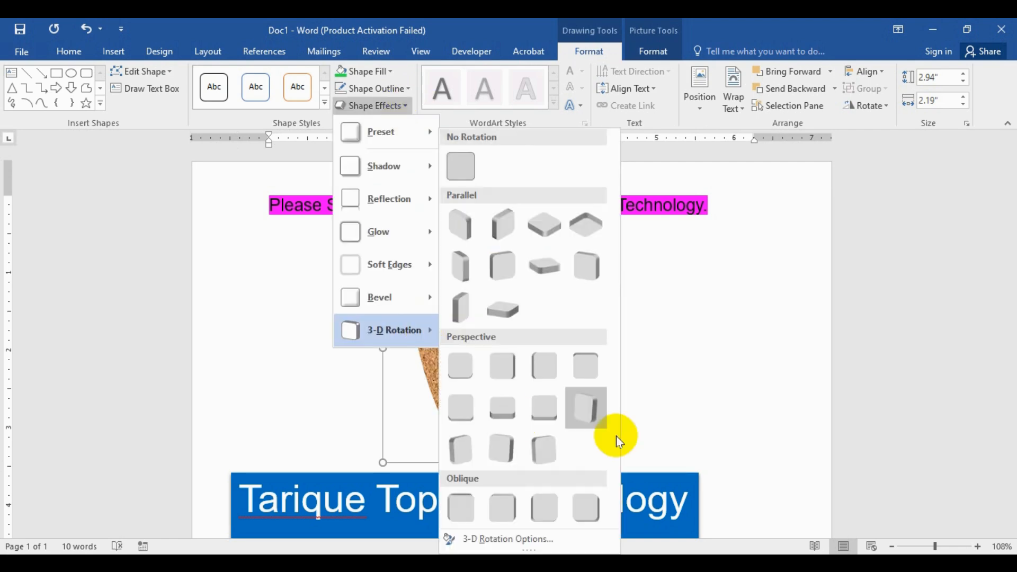
{"action": "left_click", "coordinate": [466, 262]}
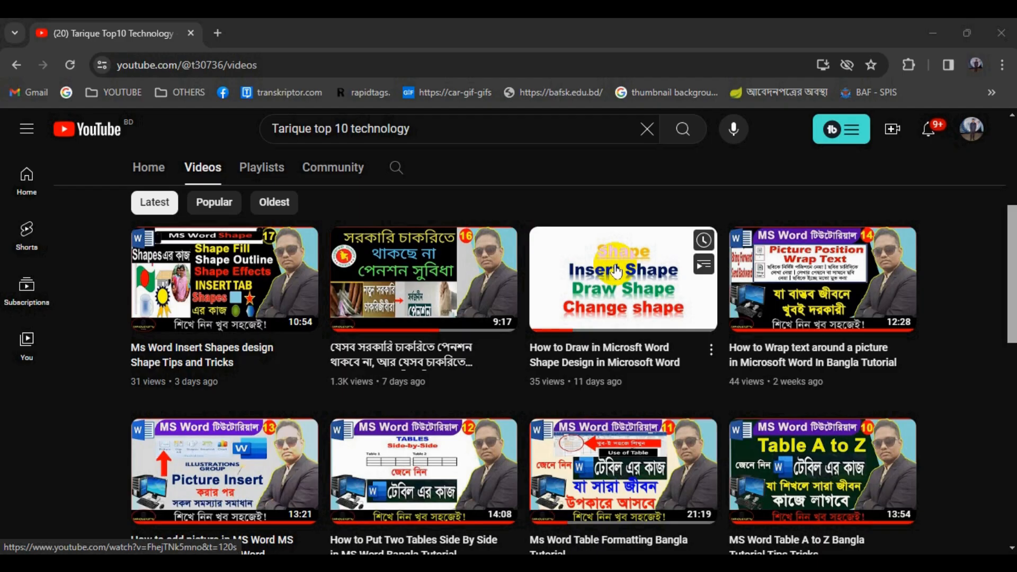
- Switch to Chrome and browse the Word tutorial videos on the YouTube channel's Videos page
{"action": "mouse_move", "coordinate": [616, 271]}
{"action": "left_click", "coordinate": [591, 387]}
{"action": "scroll", "coordinate": [592, 391], "scroll_direction": "down", "scroll_amount": 9}
{"action": "scroll", "coordinate": [622, 419], "scroll_direction": "up", "scroll_amount": 8}
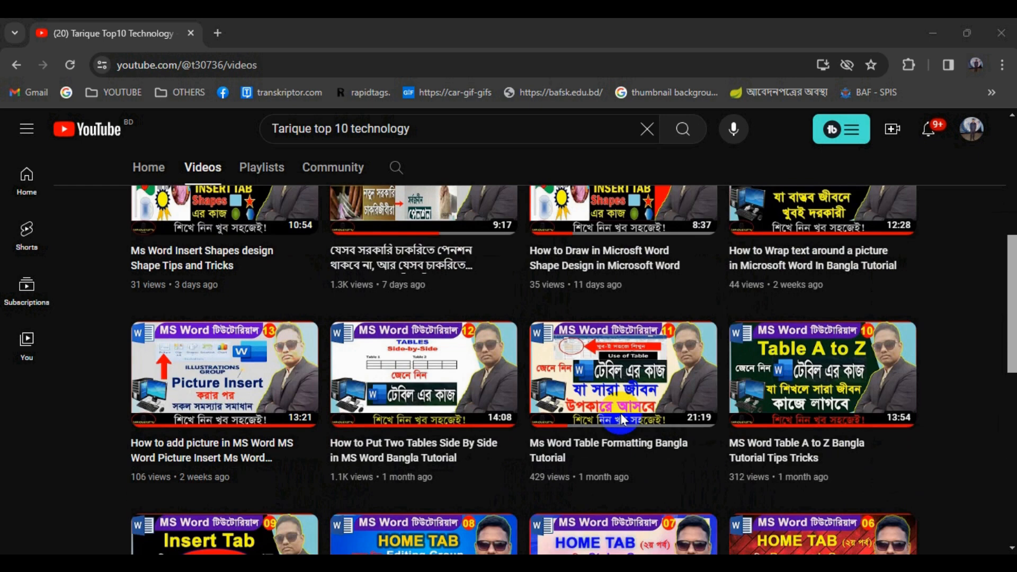
{"action": "scroll", "coordinate": [623, 419], "scroll_direction": "up", "scroll_amount": 5}
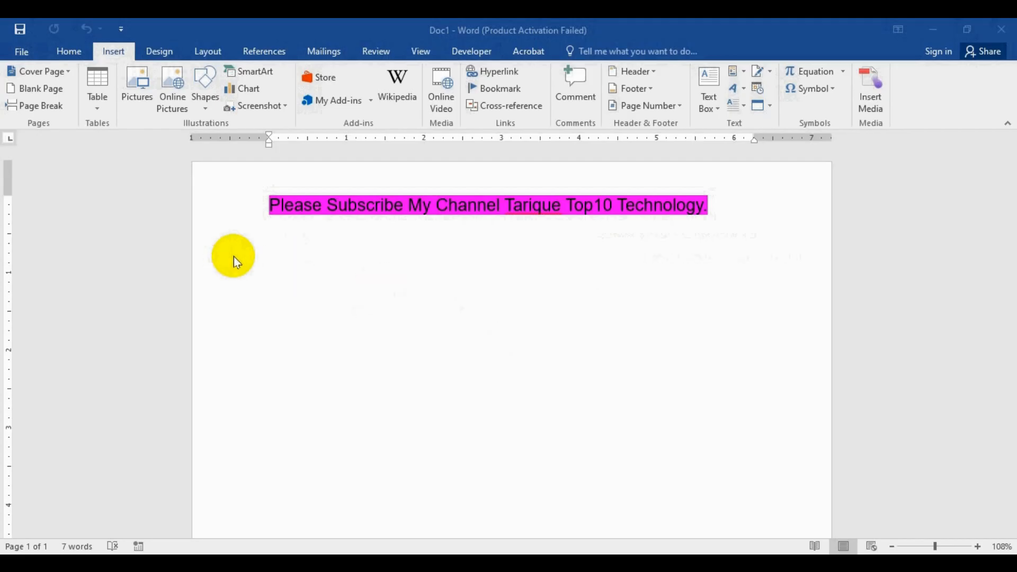
- Draw a heart from the basic shapes, about 2.94" high and 2.19" wide, below the highlighted heading in the Word document
{"action": "left_click", "coordinate": [207, 113]}
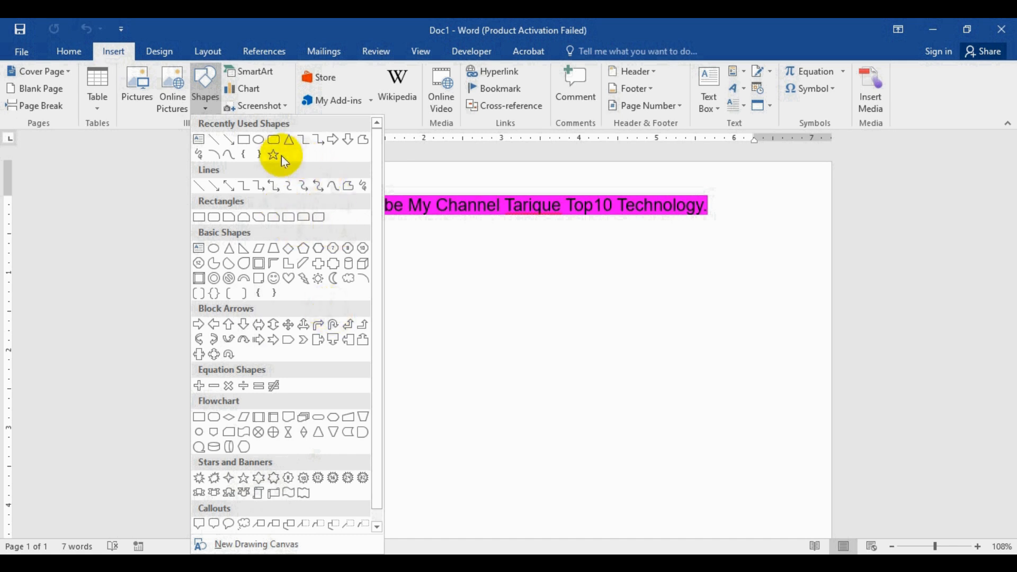
{"action": "left_click", "coordinate": [290, 278]}
{"action": "left_click_drag", "start_coordinate": [315, 256], "coordinate": [486, 484]}
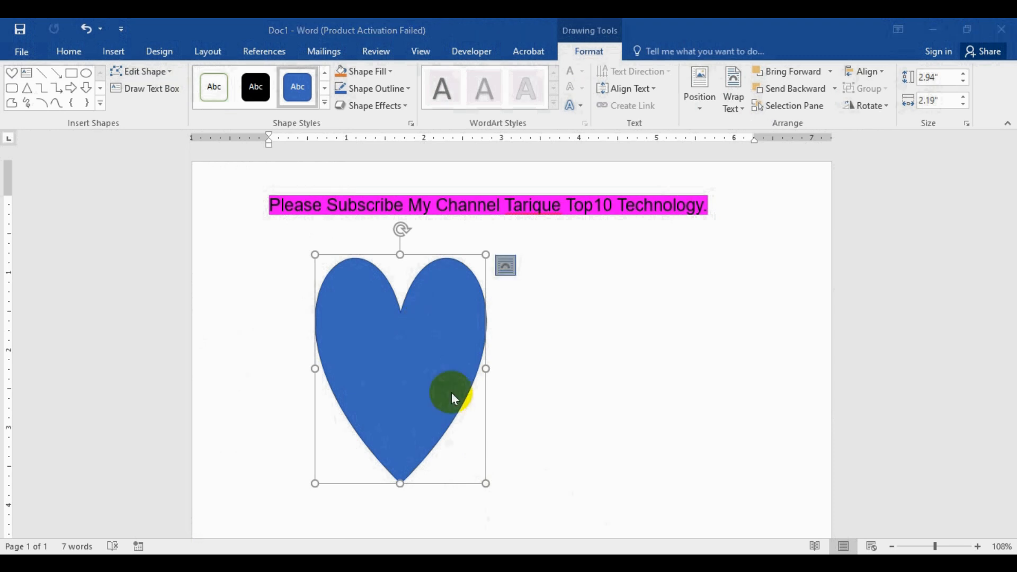
- Delete the blue heart shape below the highlighted heading
{"action": "left_click", "coordinate": [419, 324]}
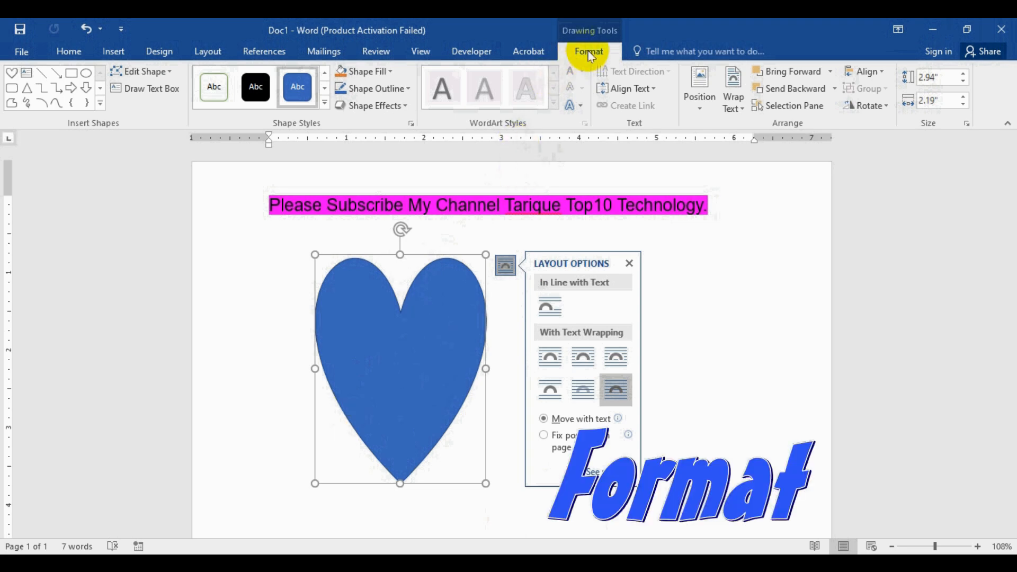
{"action": "left_click", "coordinate": [380, 357]}
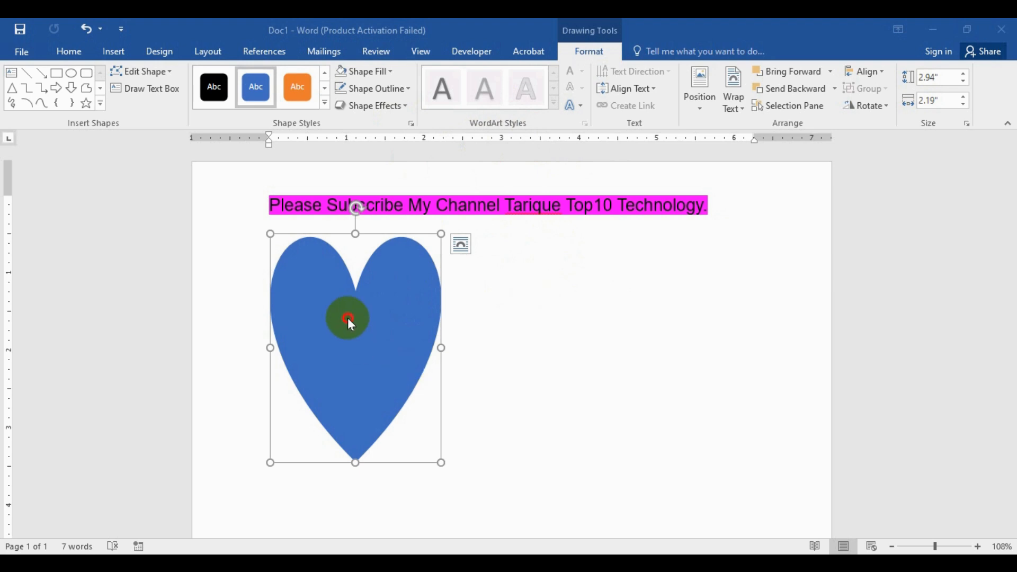
{"action": "key", "text": "Delete"}
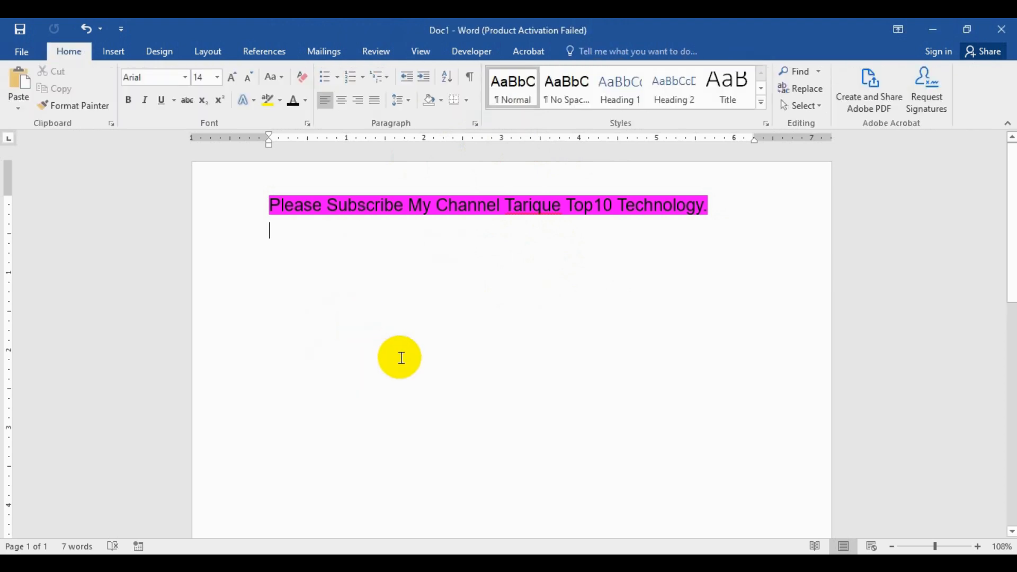
- Move the empty text box from further down the page up to just below the highlighted heading
{"action": "scroll", "coordinate": [437, 385], "scroll_direction": "down", "scroll_amount": 10}
{"action": "scroll", "coordinate": [434, 349], "scroll_direction": "up", "scroll_amount": 7}
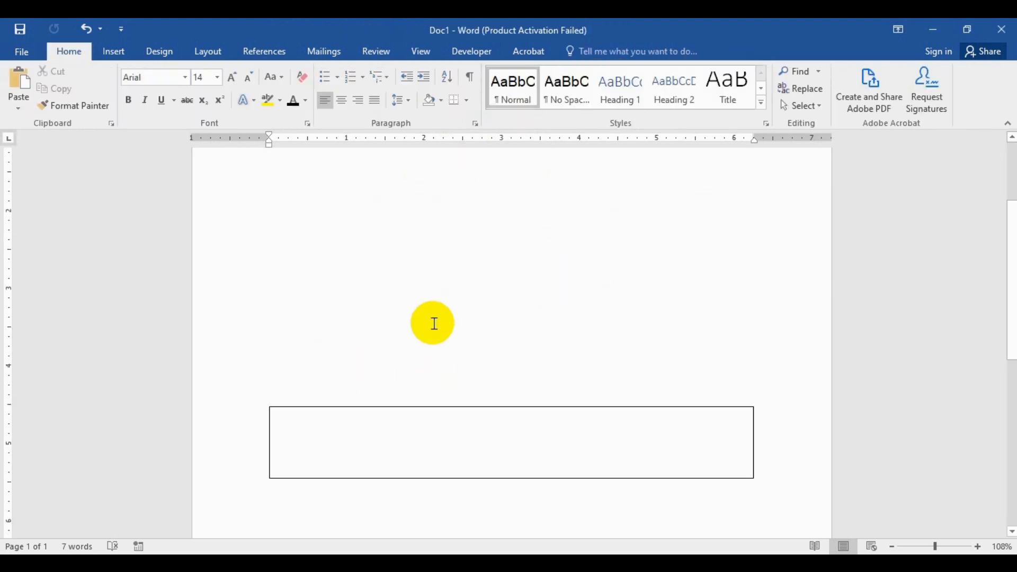
{"action": "left_click_drag", "start_coordinate": [461, 409], "coordinate": [464, 205]}
{"action": "scroll", "coordinate": [504, 390], "scroll_direction": "up", "scroll_amount": 3}
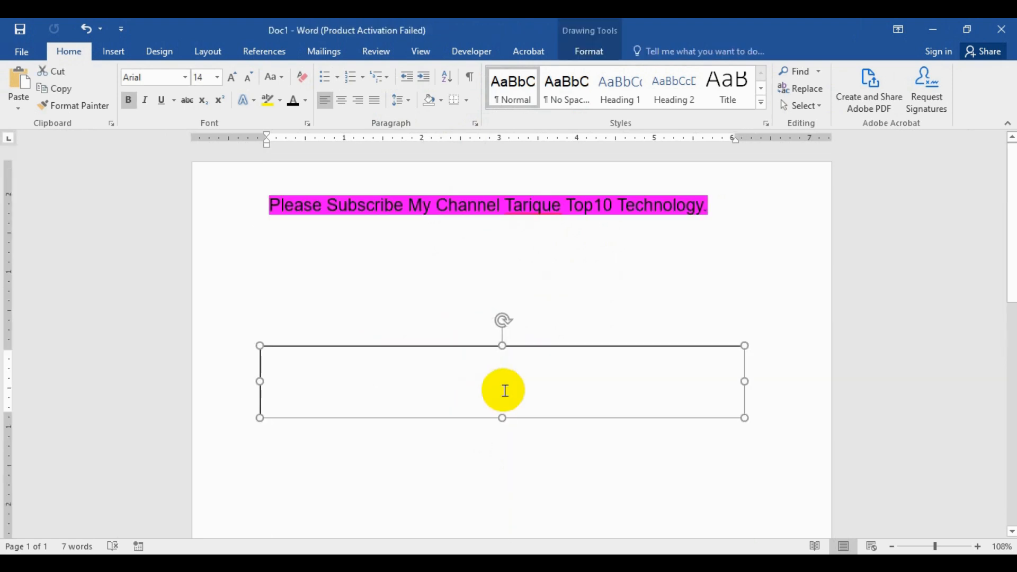
- Extend the text box upward by about 1 inch and enter the text "Tarique Top10 Technology" in it
{"action": "left_click_drag", "start_coordinate": [503, 346], "coordinate": [484, 268]}
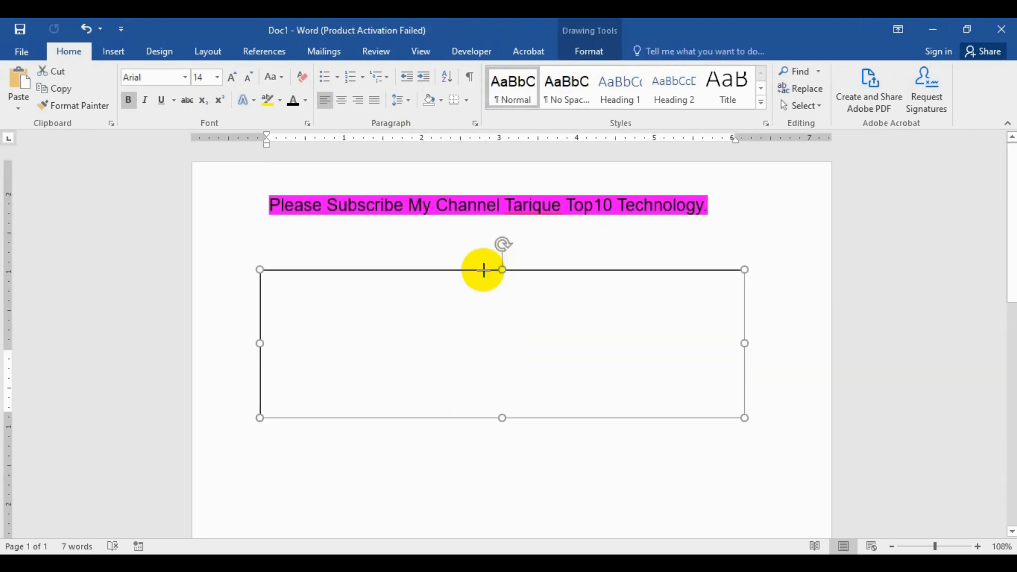
{"action": "left_click", "coordinate": [373, 338]}
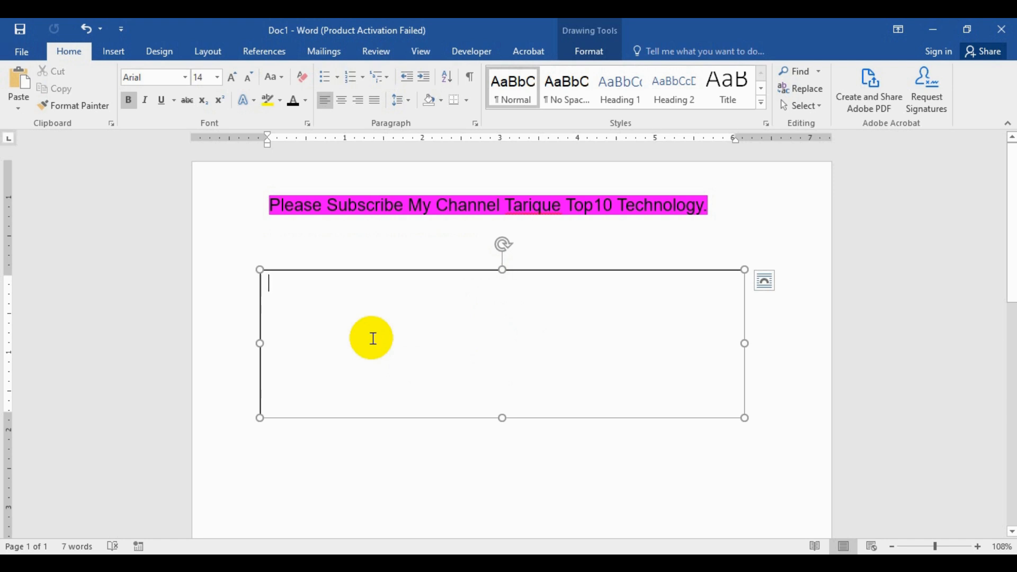
{"action": "type", "text": "Tarique Top10 Technology"}
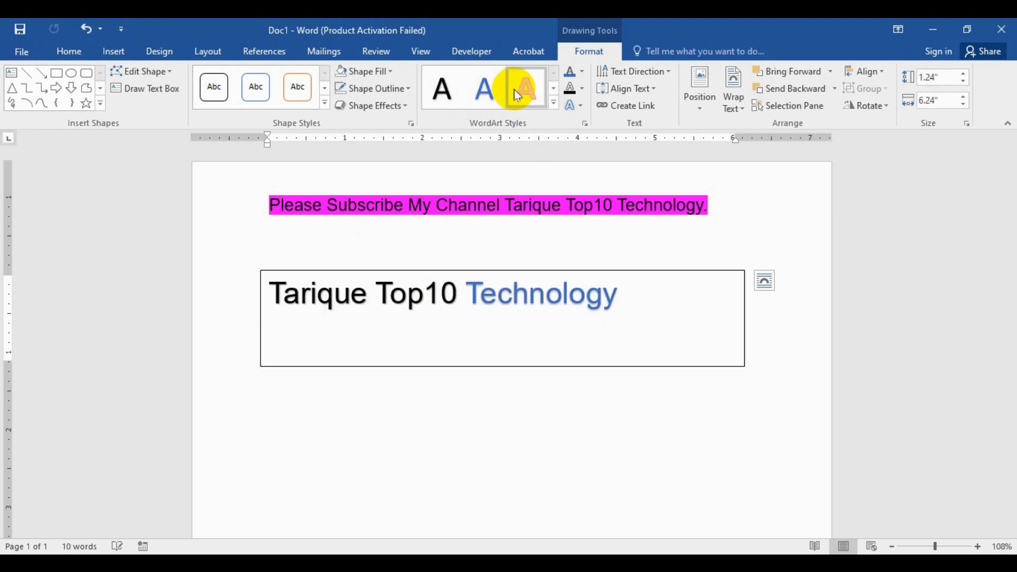
- Apply the orange WordArt style in the first row to the whole "Tarique Top10 Technology" line
{"action": "left_click", "coordinate": [553, 106]}
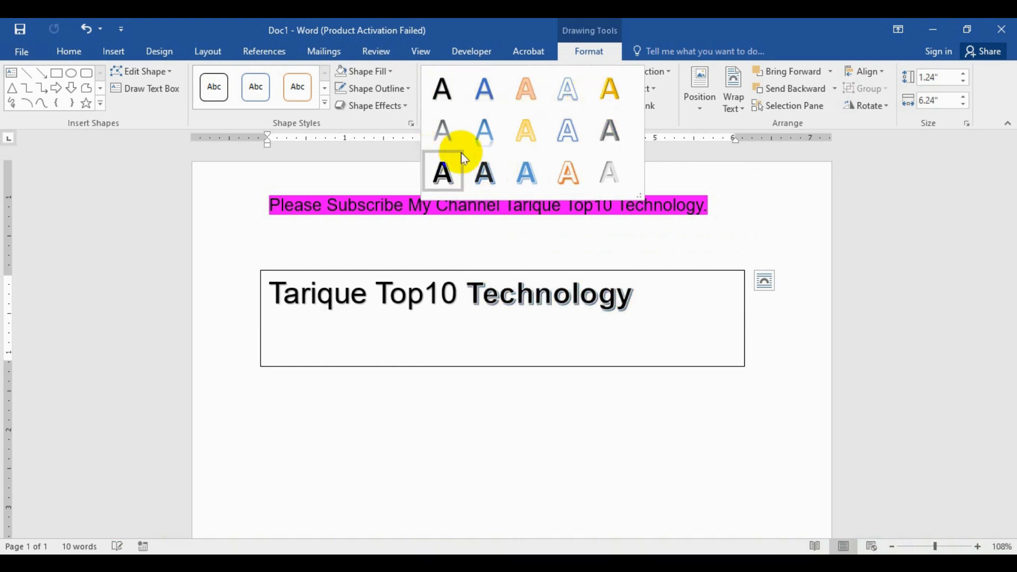
{"action": "left_click", "coordinate": [527, 302]}
{"action": "left_click_drag", "start_coordinate": [620, 295], "coordinate": [349, 306]}
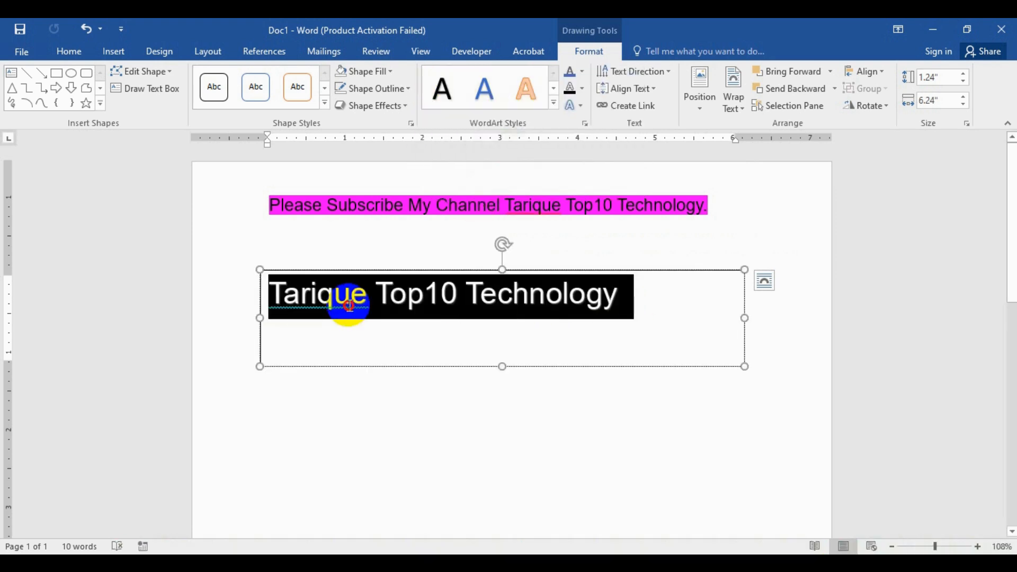
{"action": "left_click", "coordinate": [554, 103]}
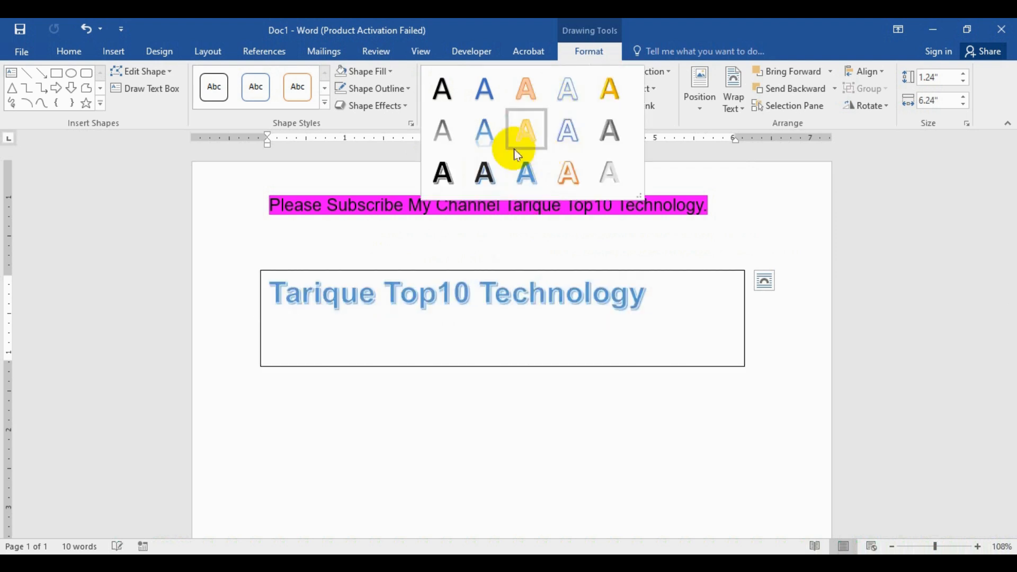
{"action": "left_click", "coordinate": [523, 90]}
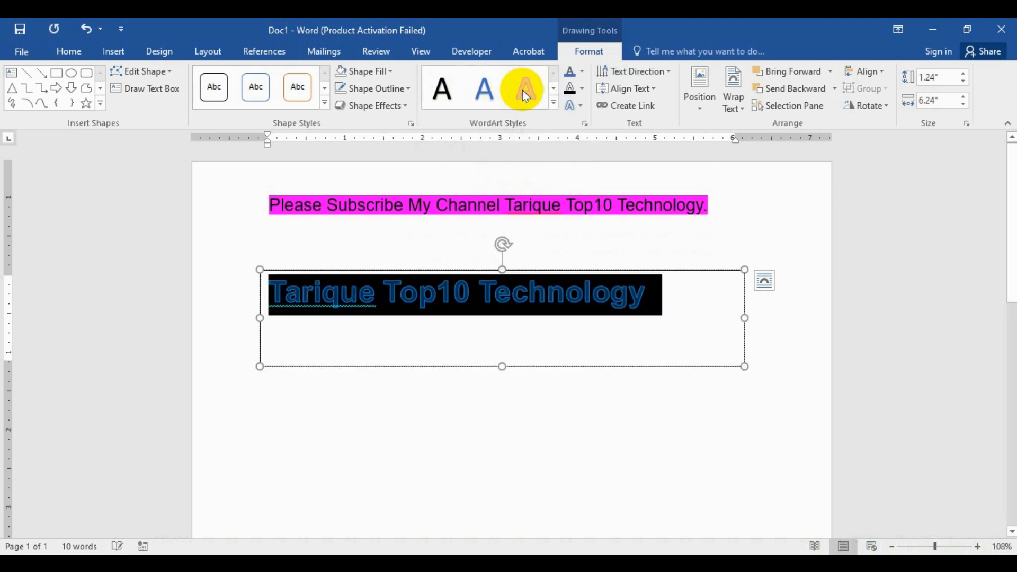
- Apply the orange outlined WordArt style in the third row to the text, then switch to the gold style in the first row
{"action": "left_click", "coordinate": [555, 103]}
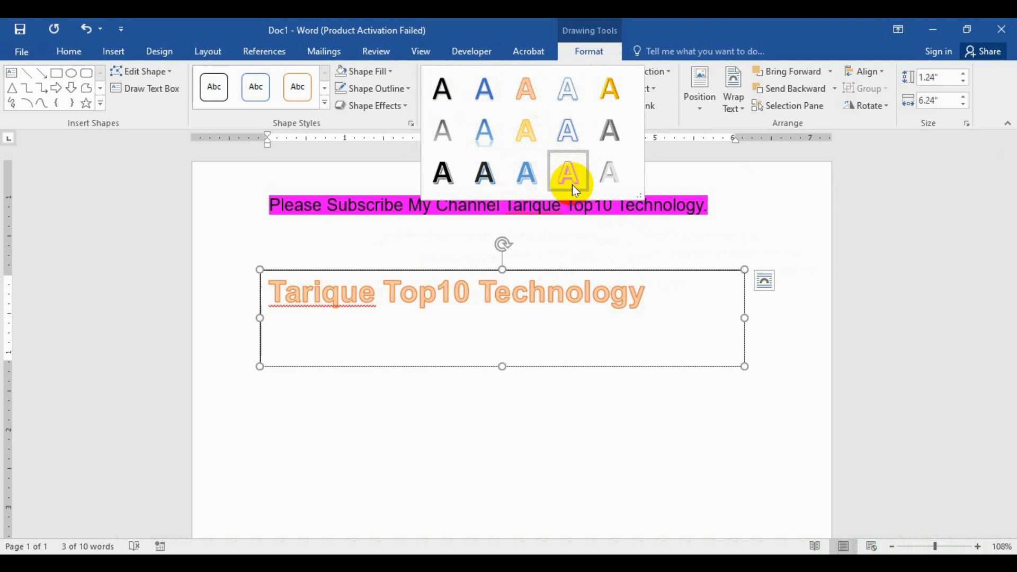
{"action": "left_click", "coordinate": [572, 184]}
{"action": "left_click", "coordinate": [553, 104]}
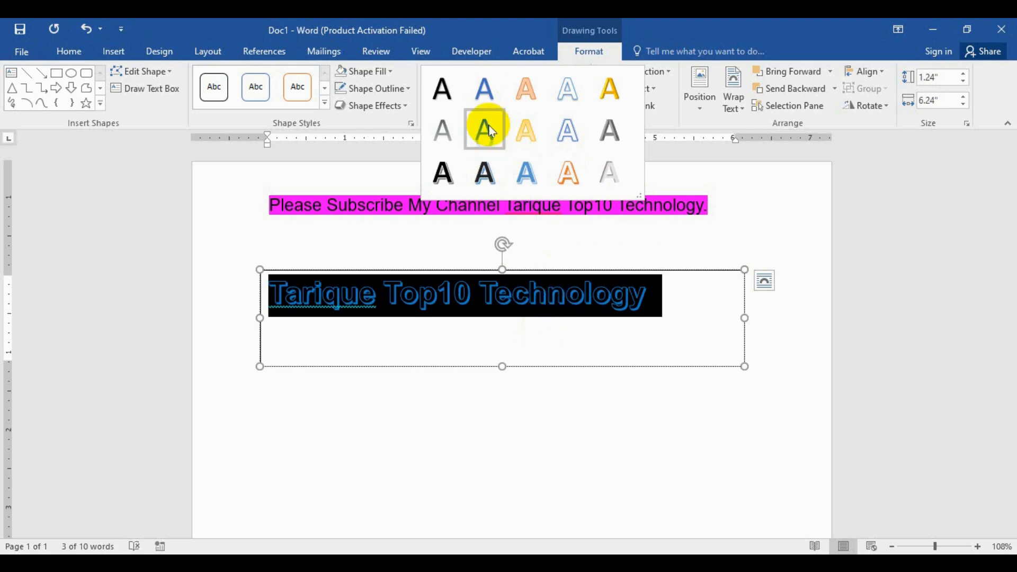
{"action": "left_click", "coordinate": [607, 98]}
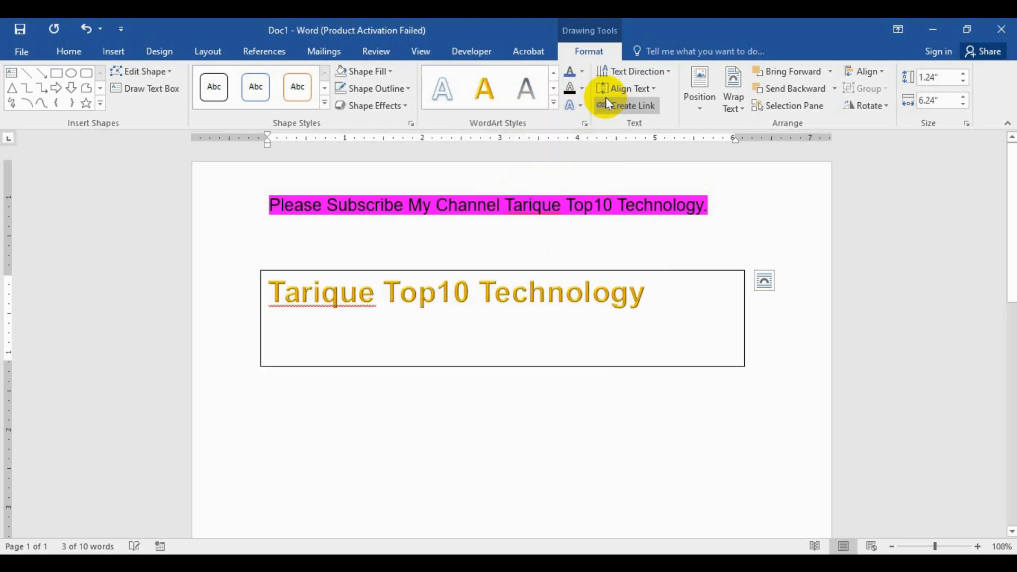
- Bend the text box's text along an upward arch with the first Follow Path transform effect
{"action": "left_click", "coordinate": [467, 345]}
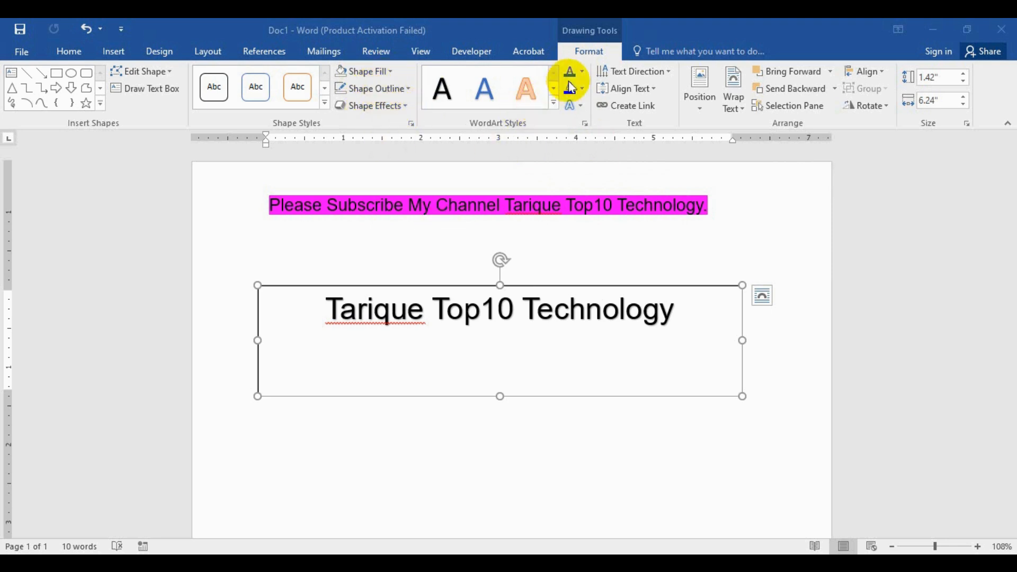
{"action": "left_click", "coordinate": [581, 109]}
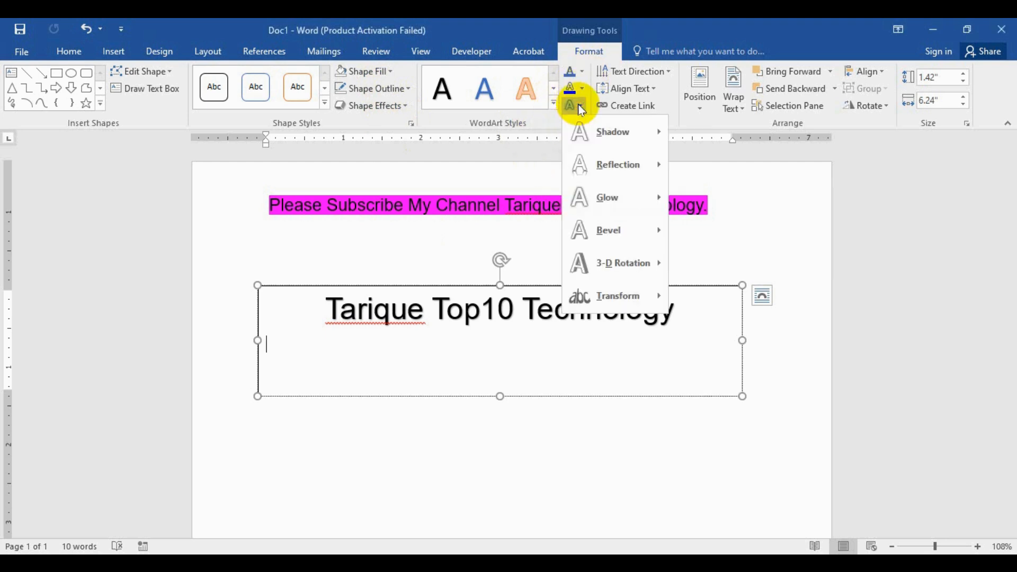
{"action": "mouse_move", "coordinate": [620, 310]}
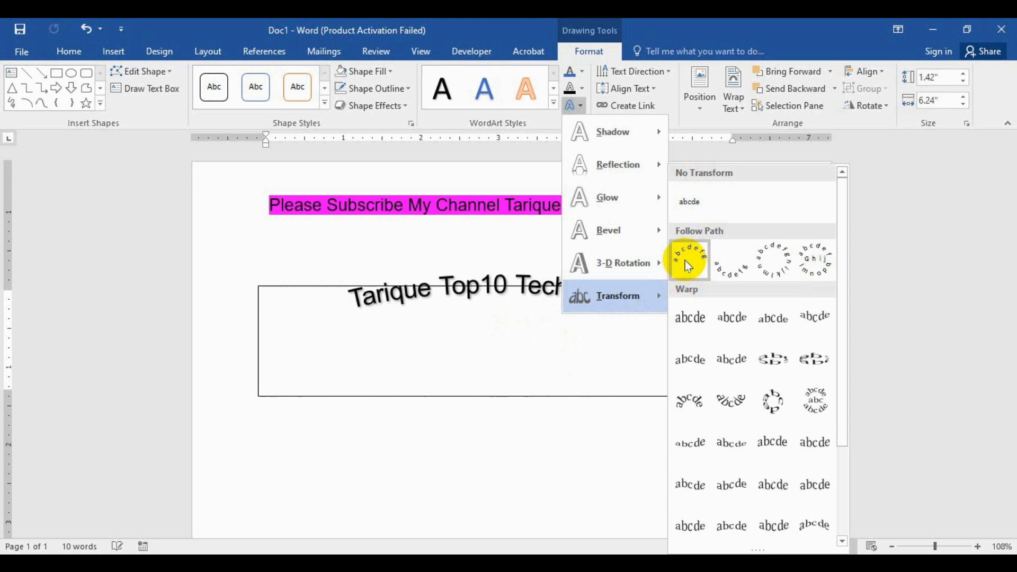
{"action": "left_click", "coordinate": [687, 266]}
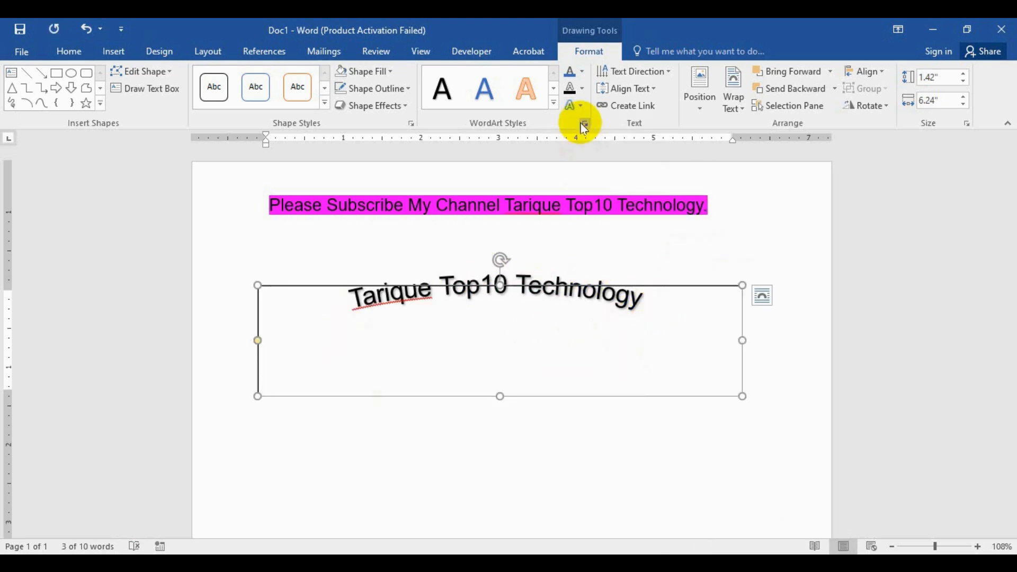
- Apply the third Warp transform in the first row to the text, then reset it with No Transform
{"action": "left_click", "coordinate": [577, 106]}
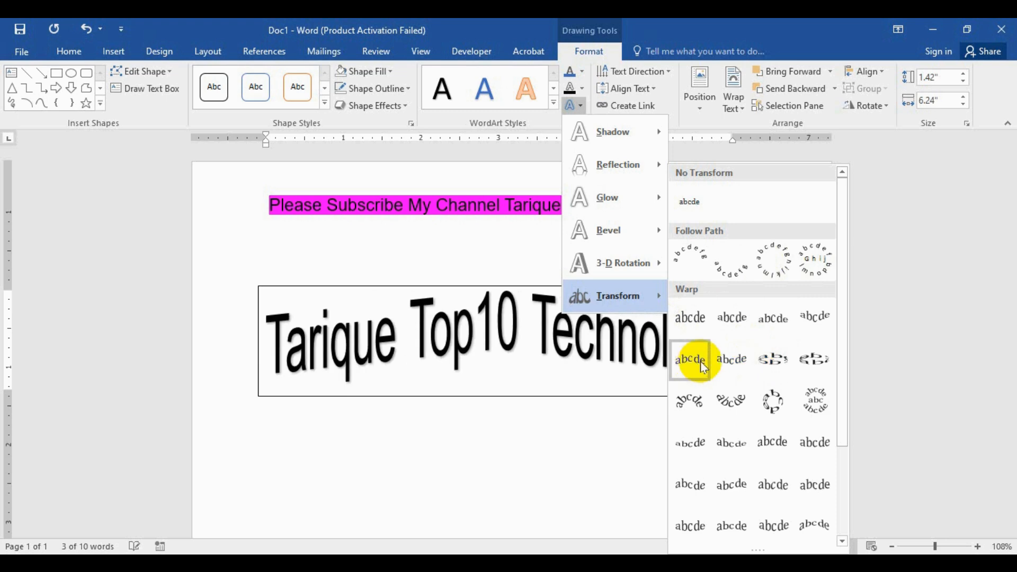
{"action": "left_click", "coordinate": [769, 324]}
{"action": "left_click", "coordinate": [579, 381]}
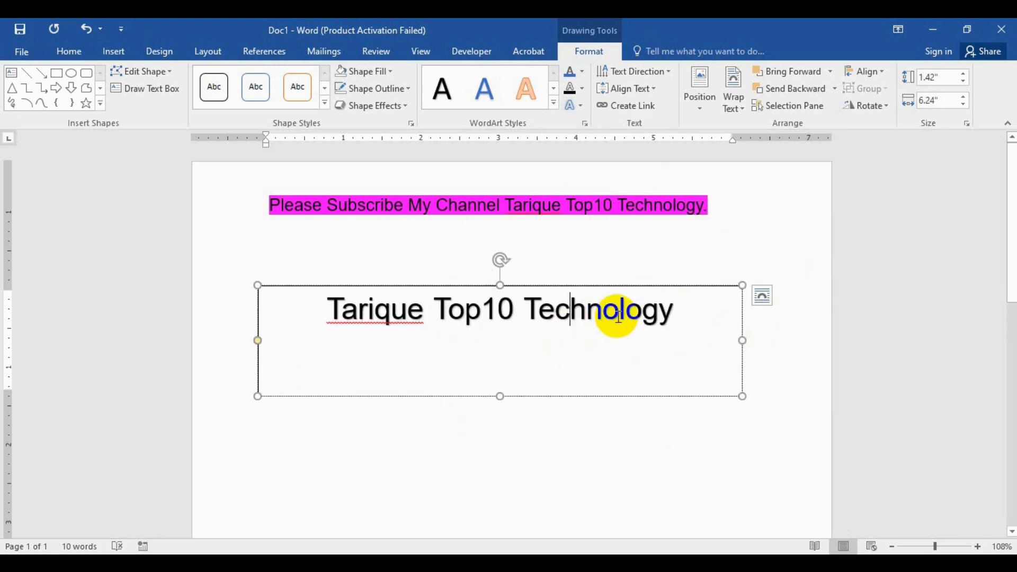
{"action": "left_click", "coordinate": [578, 104]}
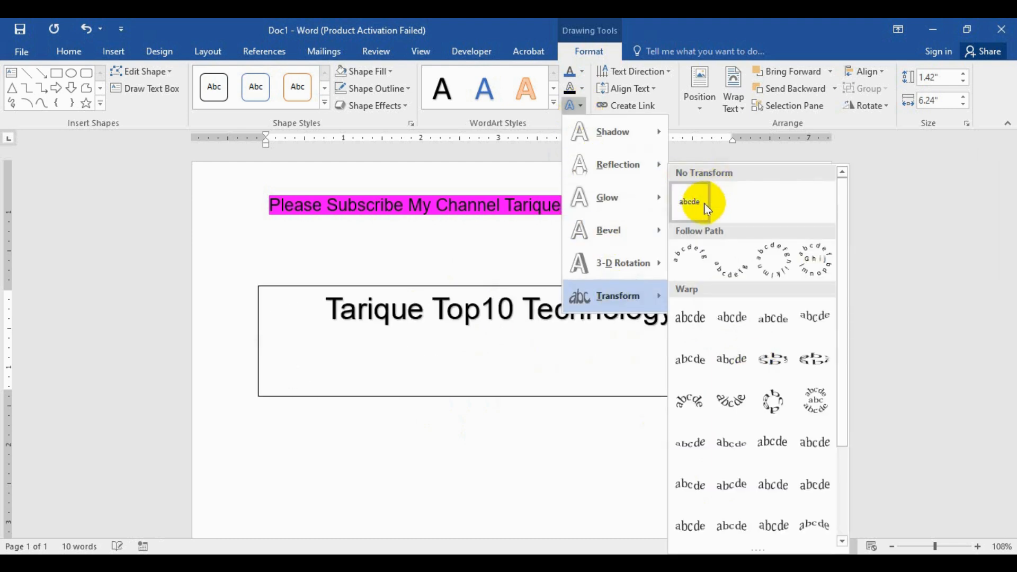
{"action": "left_click", "coordinate": [707, 209]}
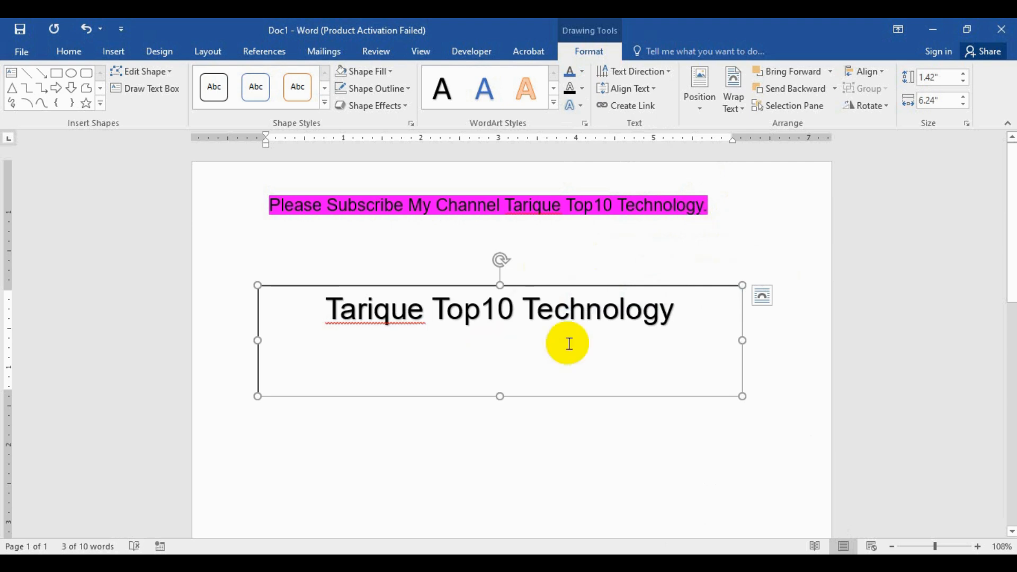
- Set the text direction in the text box to Rotate all text 90°
{"action": "left_click", "coordinate": [512, 343]}
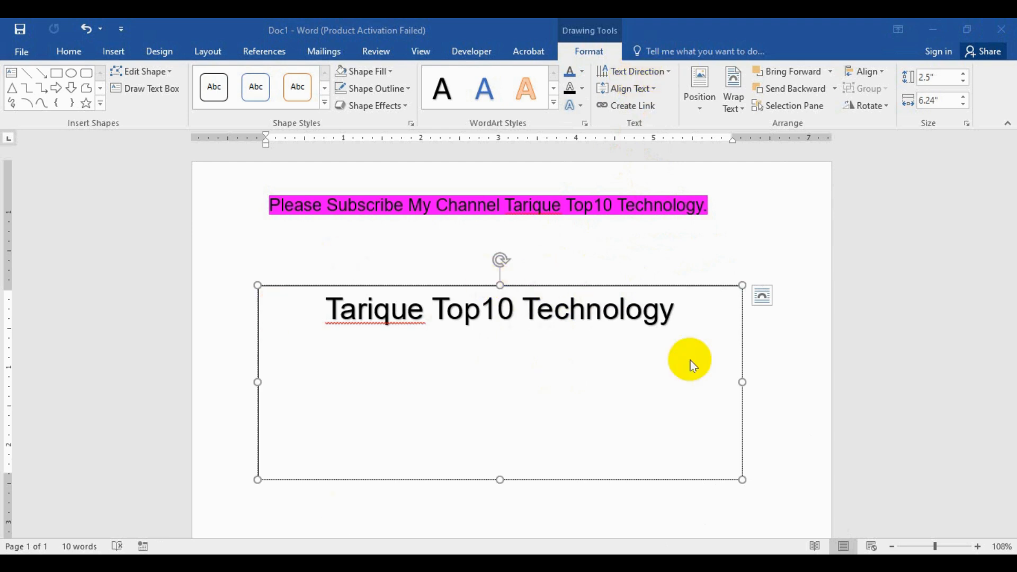
{"action": "left_click_drag", "start_coordinate": [517, 306], "coordinate": [507, 318]}
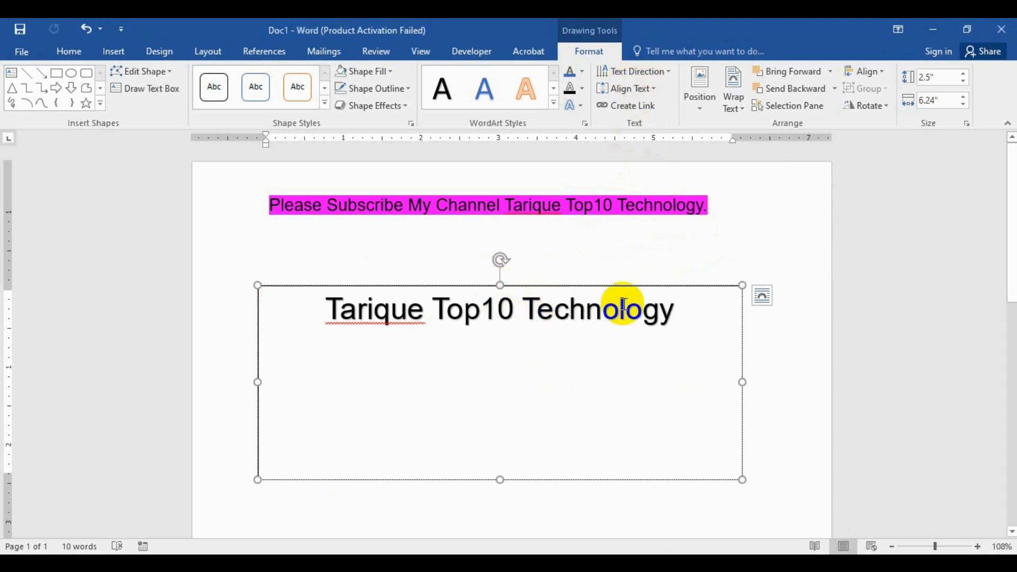
{"action": "left_click", "coordinate": [494, 316]}
{"action": "left_click", "coordinate": [433, 316]}
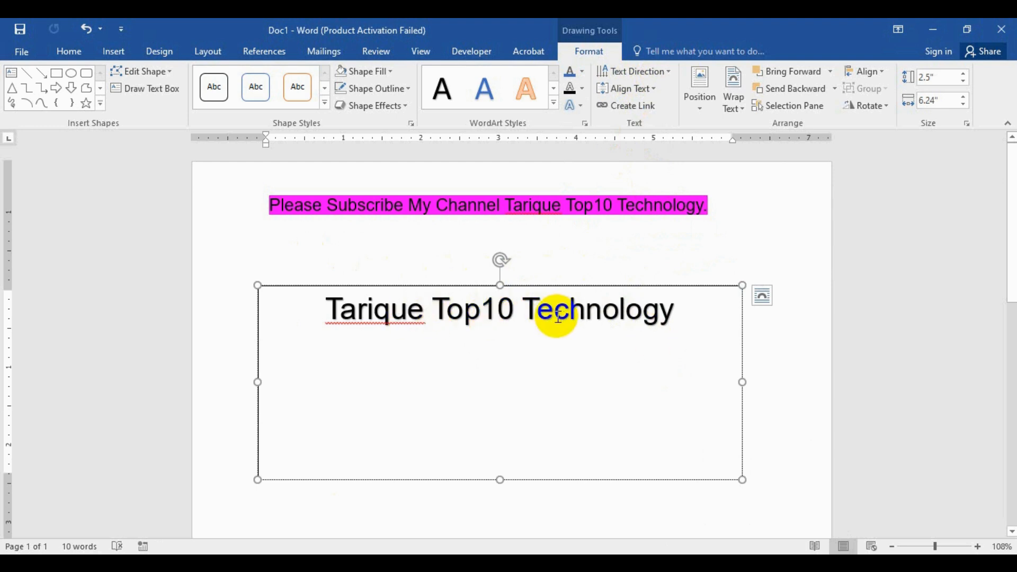
{"action": "left_click", "coordinate": [536, 316]}
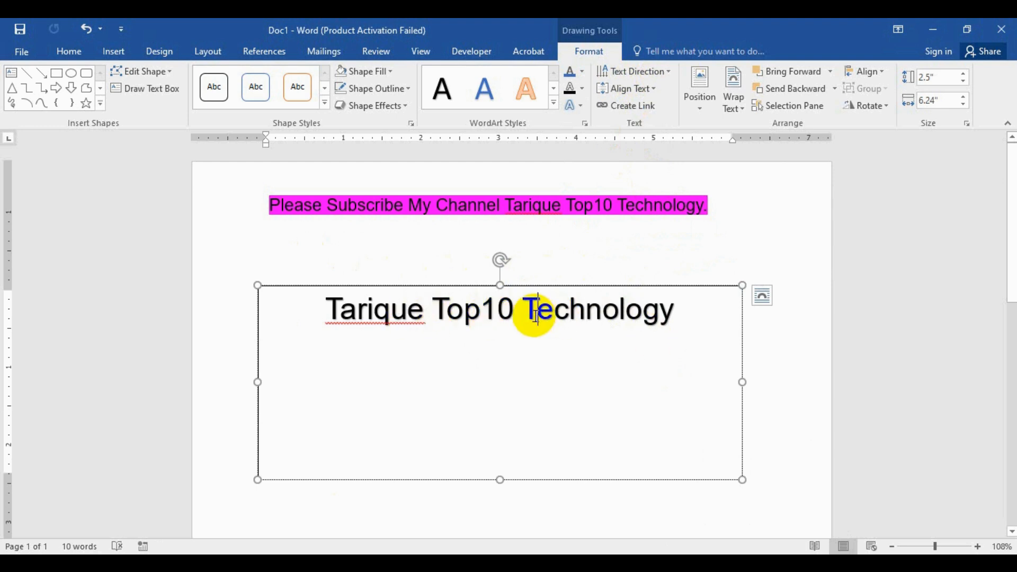
{"action": "left_click", "coordinate": [672, 74]}
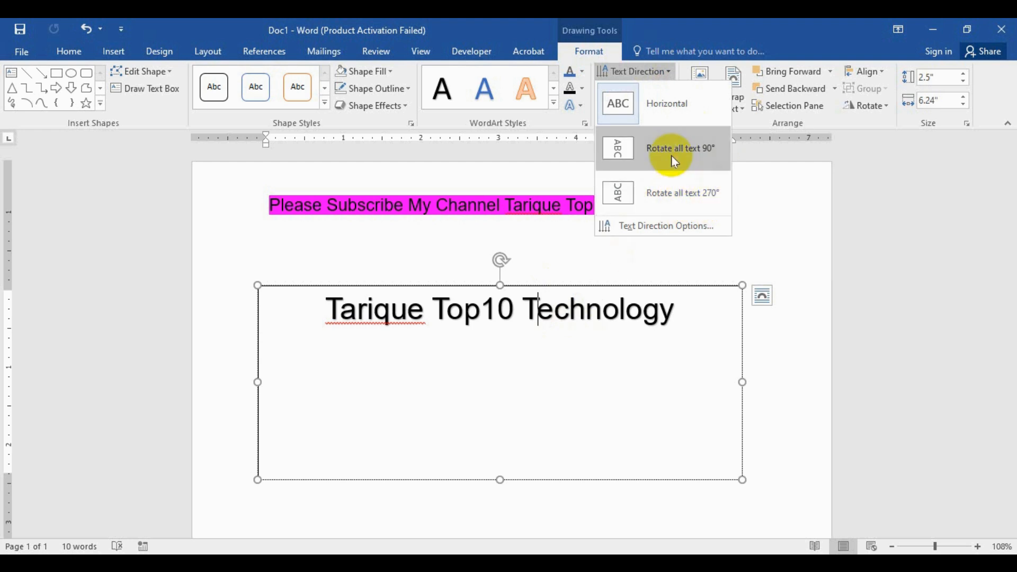
{"action": "left_click", "coordinate": [498, 311]}
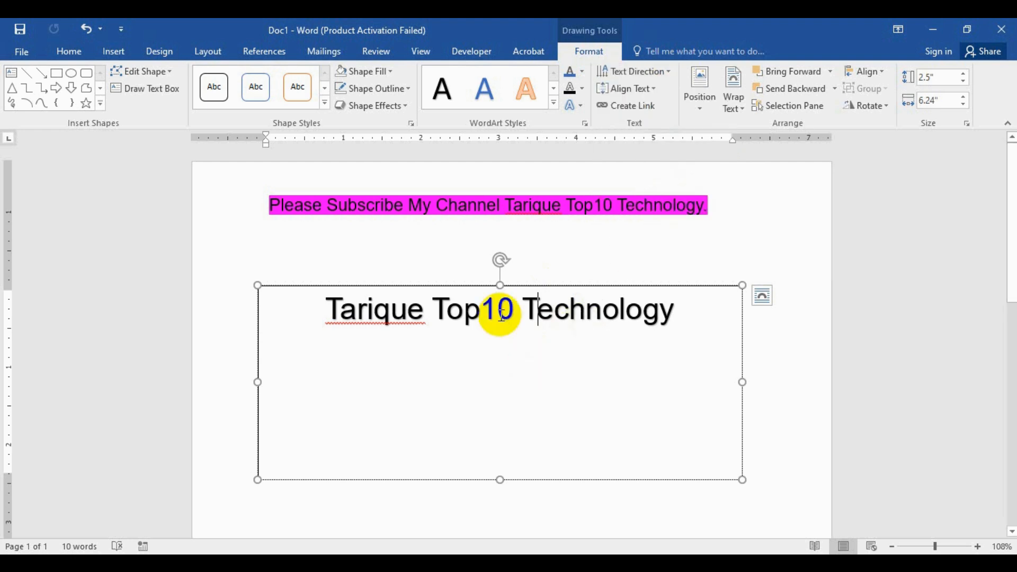
{"action": "left_click", "coordinate": [634, 71]}
{"action": "left_click", "coordinate": [685, 141]}
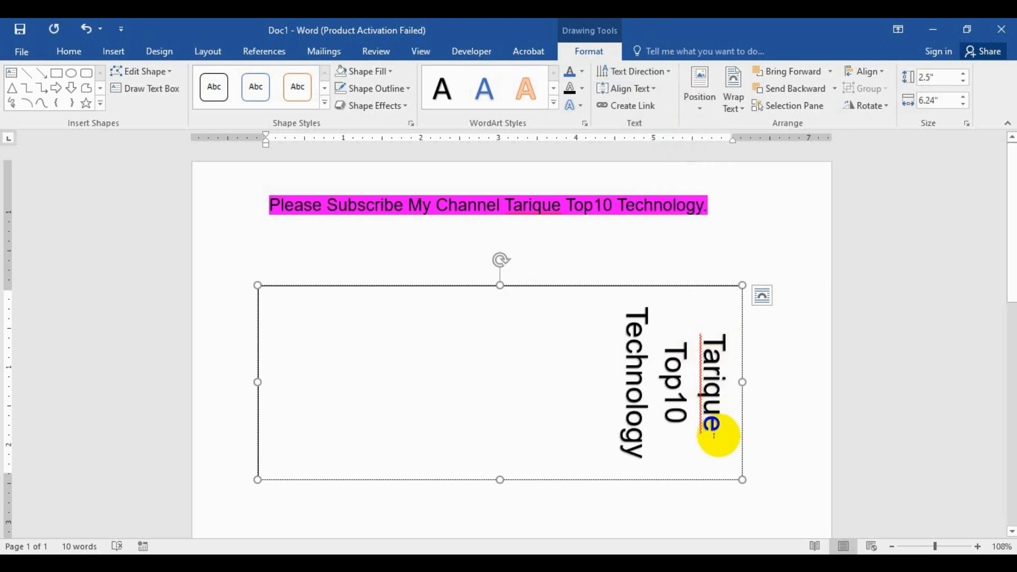
- Set the text direction to Rotate all text 270°, then return it to Horizontal
{"action": "left_click", "coordinate": [636, 71]}
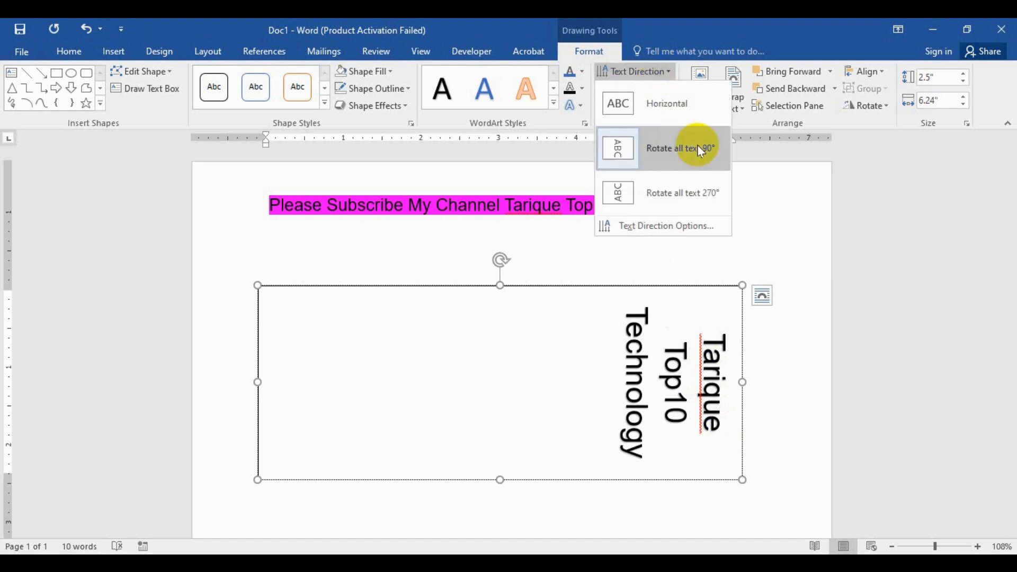
{"action": "left_click", "coordinate": [708, 200]}
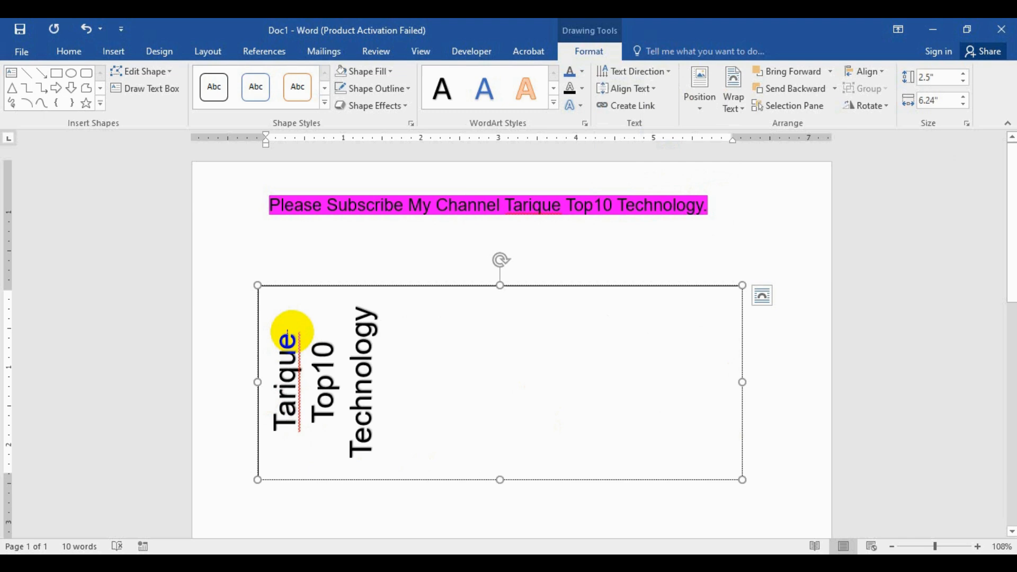
{"action": "left_click", "coordinate": [634, 71]}
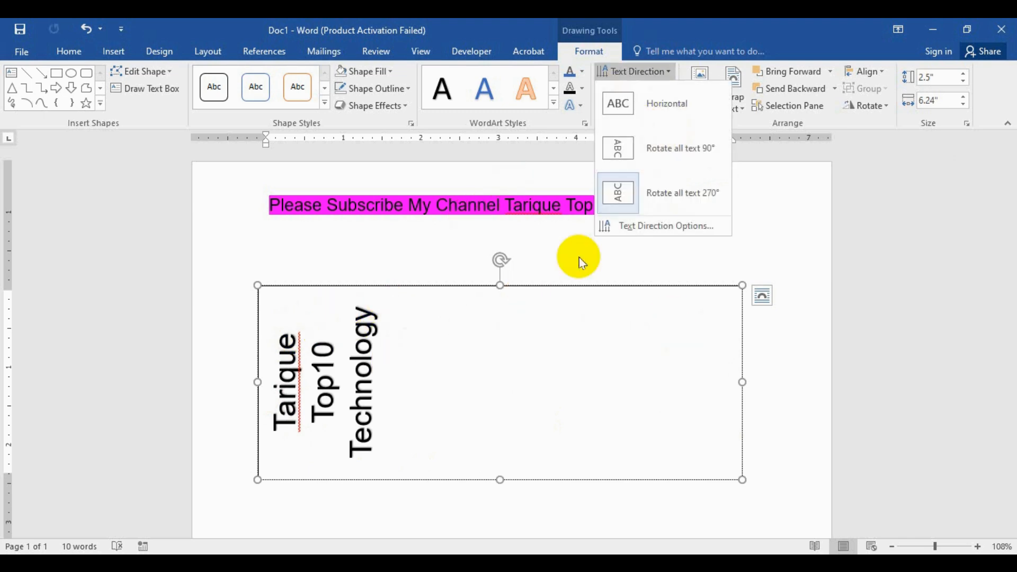
{"action": "left_click", "coordinate": [663, 104]}
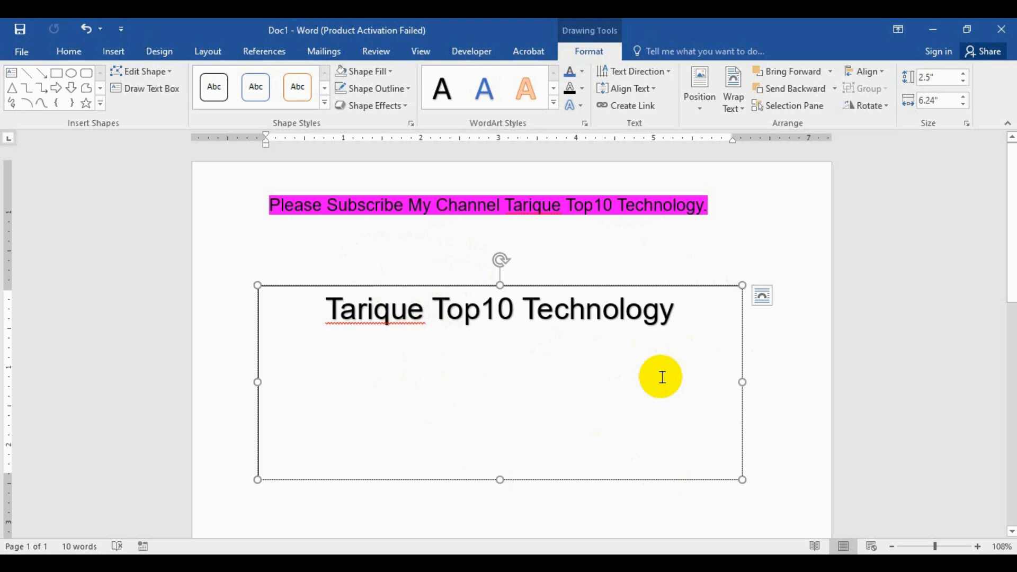
- Align the text box's text vertically to Middle, then to Bottom, and try another vertical alignment
{"action": "left_click", "coordinate": [655, 89]}
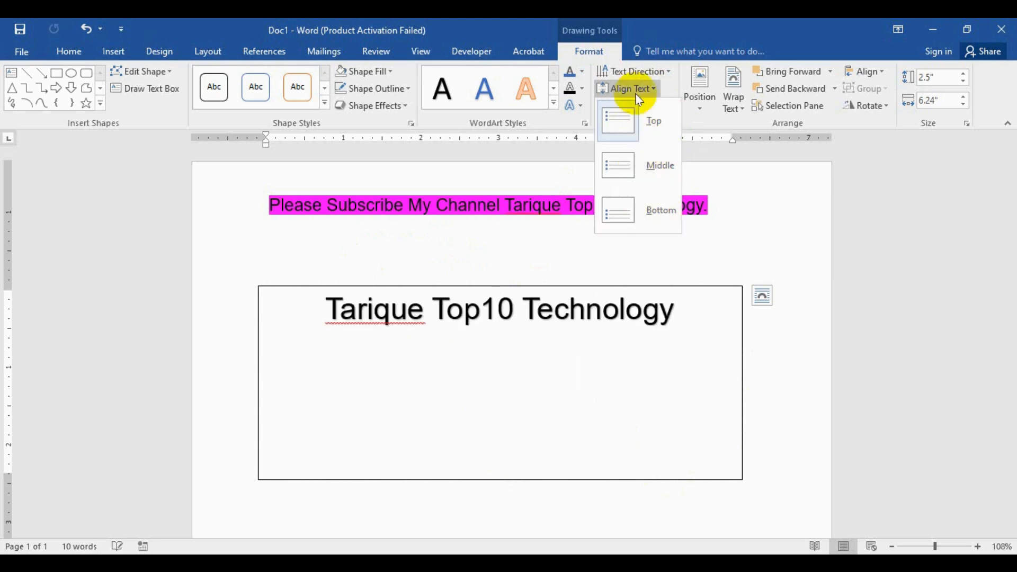
{"action": "left_click", "coordinate": [657, 166]}
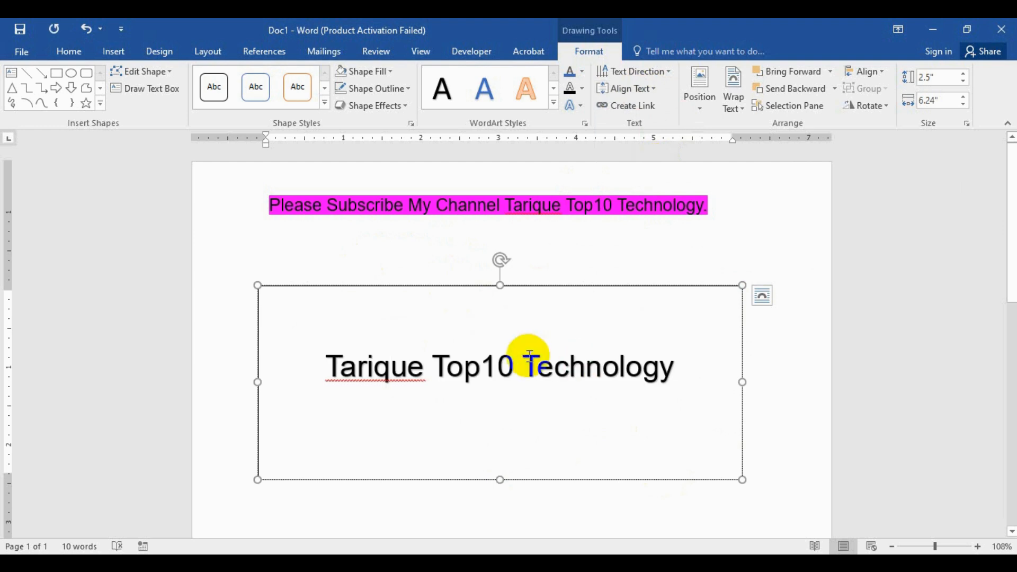
{"action": "left_click", "coordinate": [625, 89]}
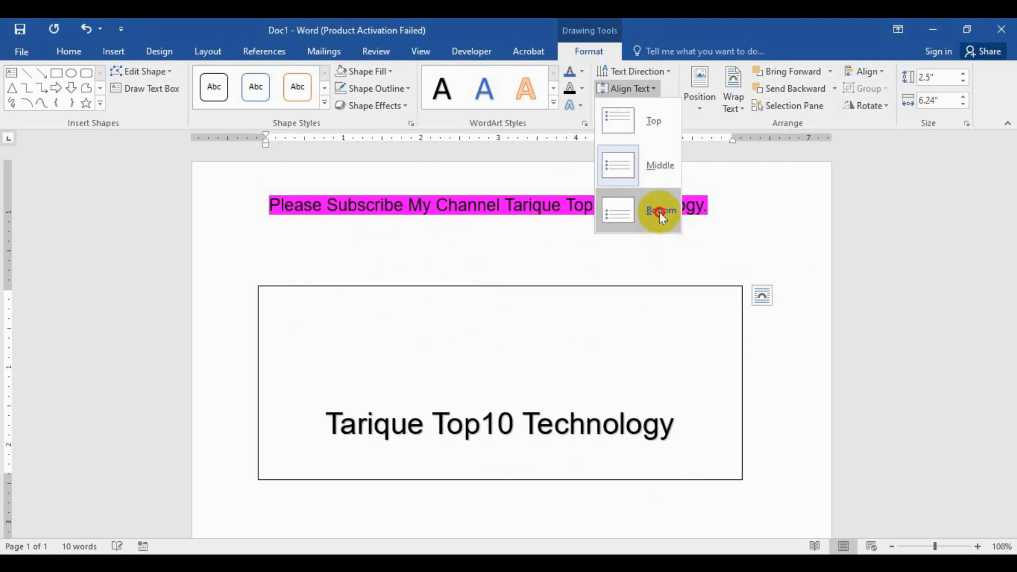
{"action": "left_click", "coordinate": [659, 212]}
{"action": "left_click", "coordinate": [648, 88]}
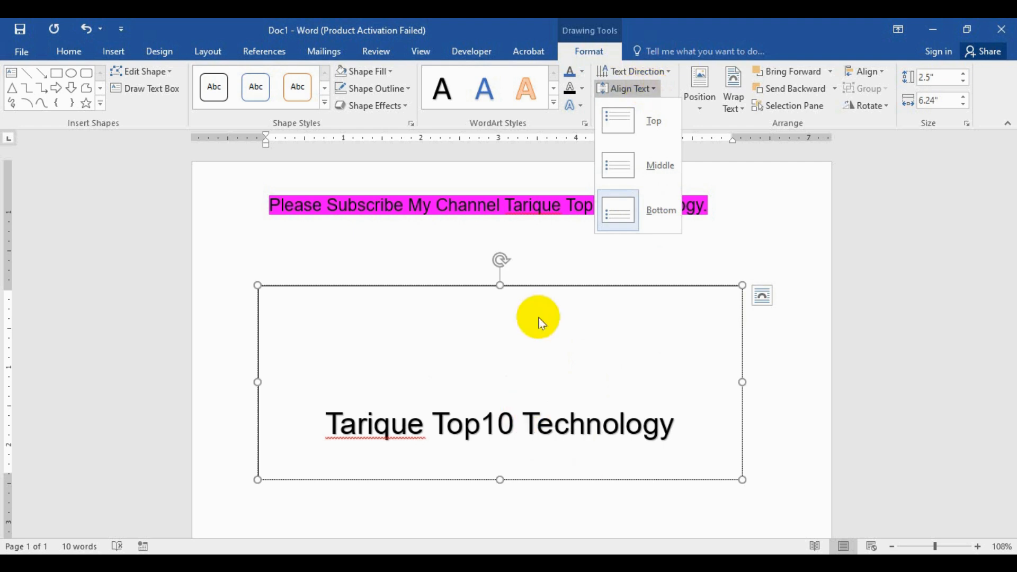
{"action": "left_click", "coordinate": [657, 140]}
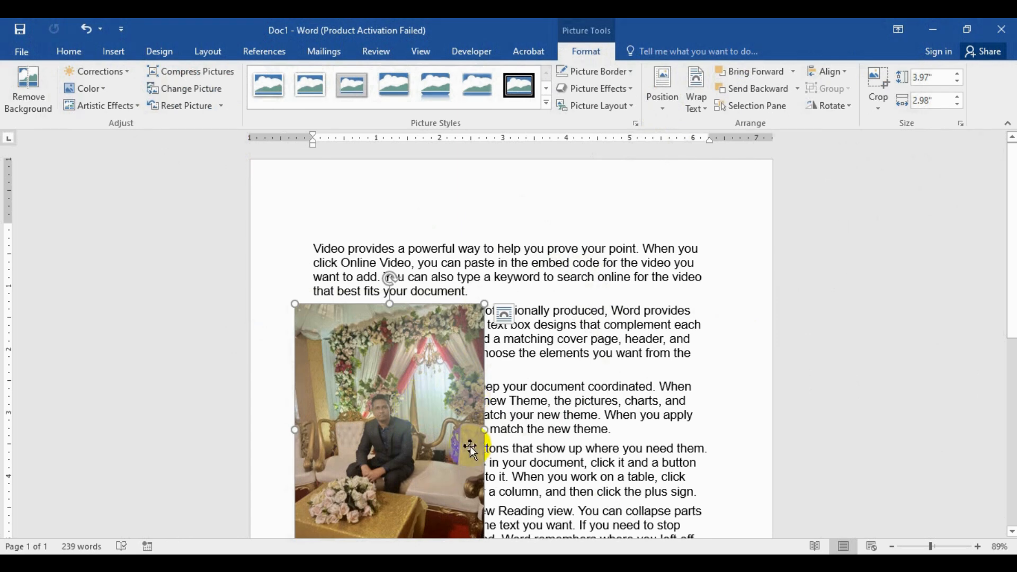
- Position the seated man's picture at the page's top left with square text wrapping, then move it to the centre, right and back left
{"action": "left_click", "coordinate": [663, 105]}
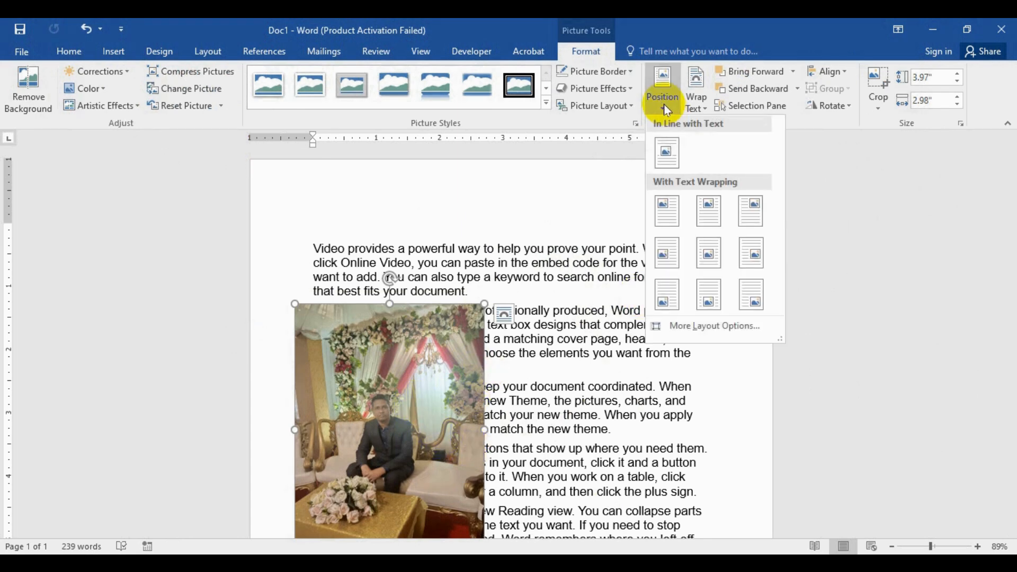
{"action": "left_click", "coordinate": [666, 208]}
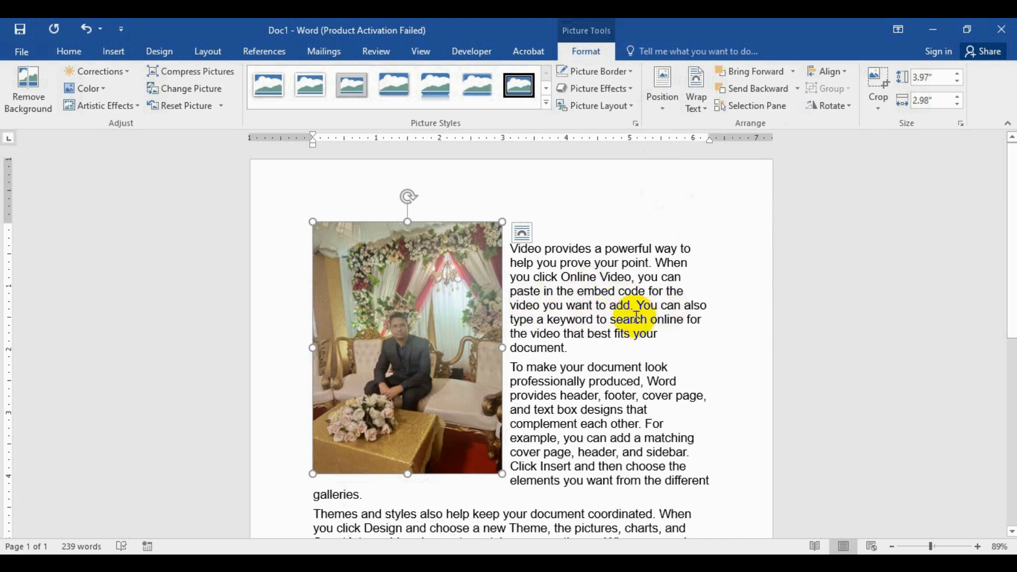
{"action": "left_click_drag", "start_coordinate": [528, 320], "coordinate": [632, 320]}
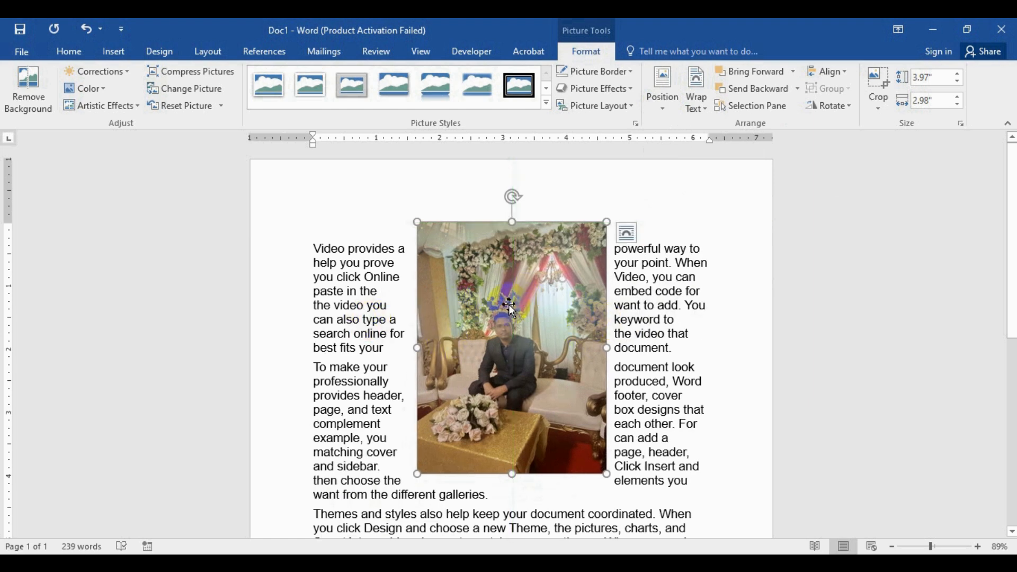
{"action": "left_click_drag", "start_coordinate": [552, 325], "coordinate": [665, 329]}
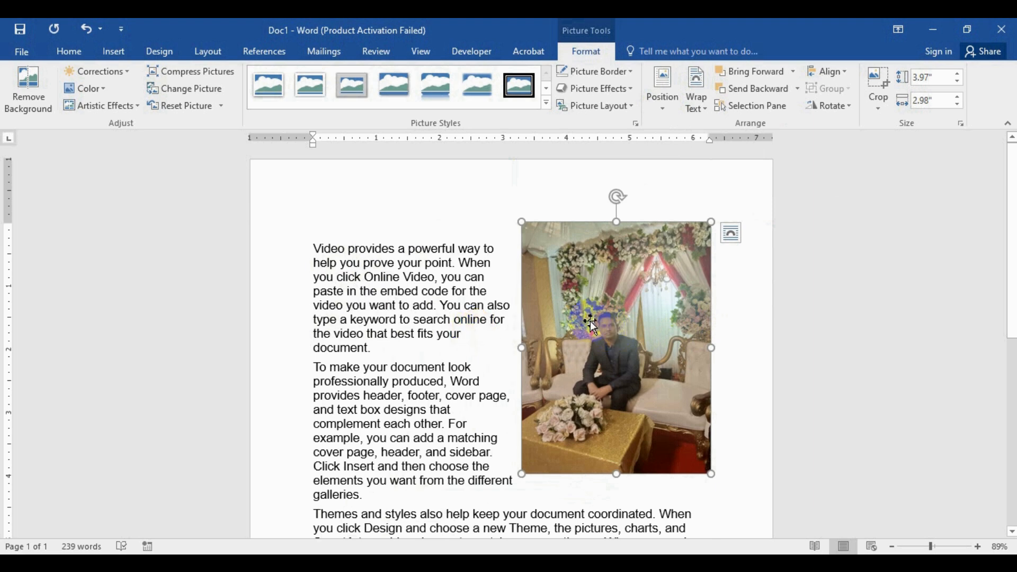
{"action": "left_click_drag", "start_coordinate": [591, 323], "coordinate": [364, 321]}
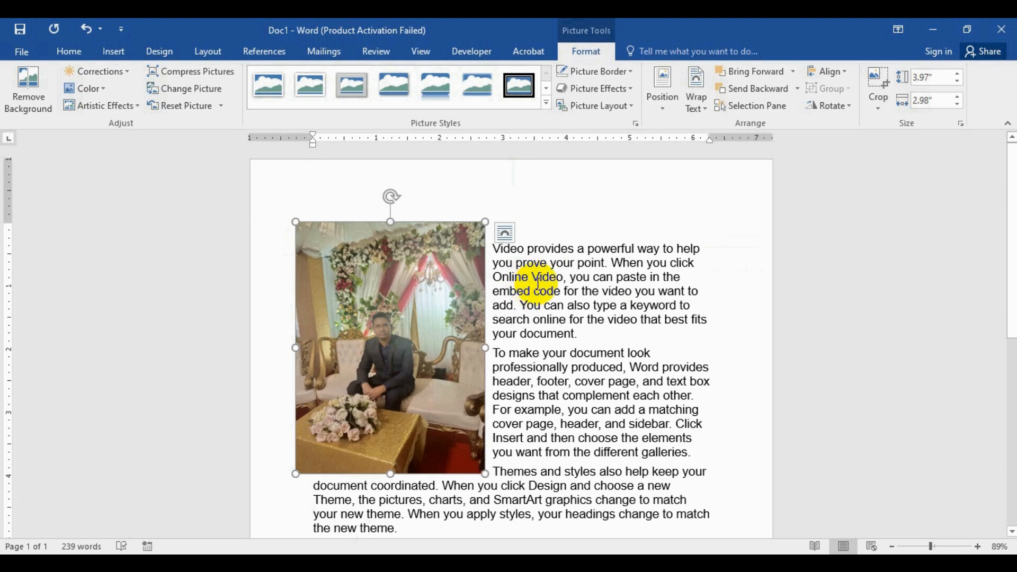
- Paste a copy of the "To make your document look" paragraph at the end, and set the standing man's picture in line with text
{"action": "key", "text": "ctrl+v"}
{"action": "left_click", "coordinate": [709, 108]}
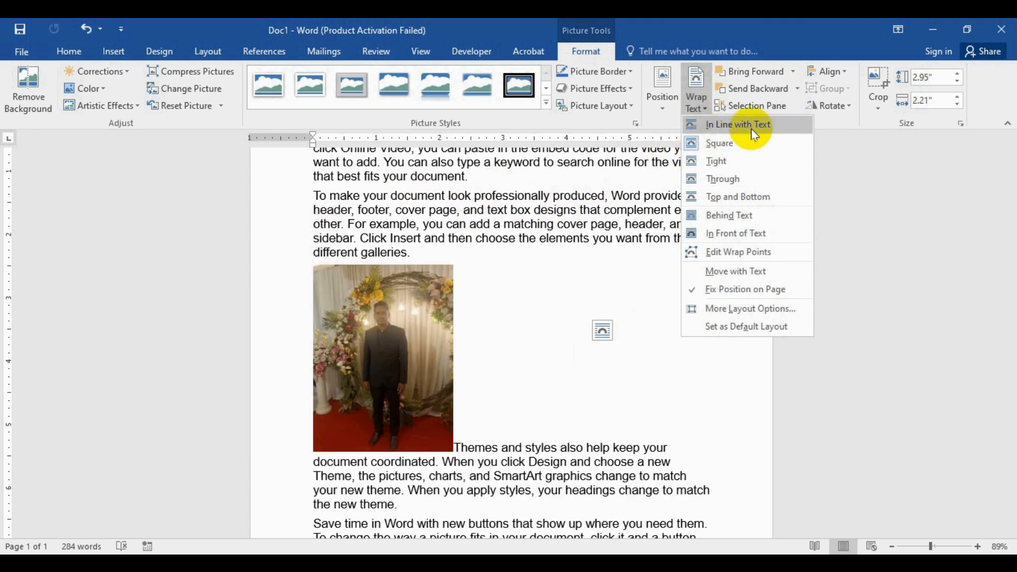
{"action": "left_click", "coordinate": [767, 129]}
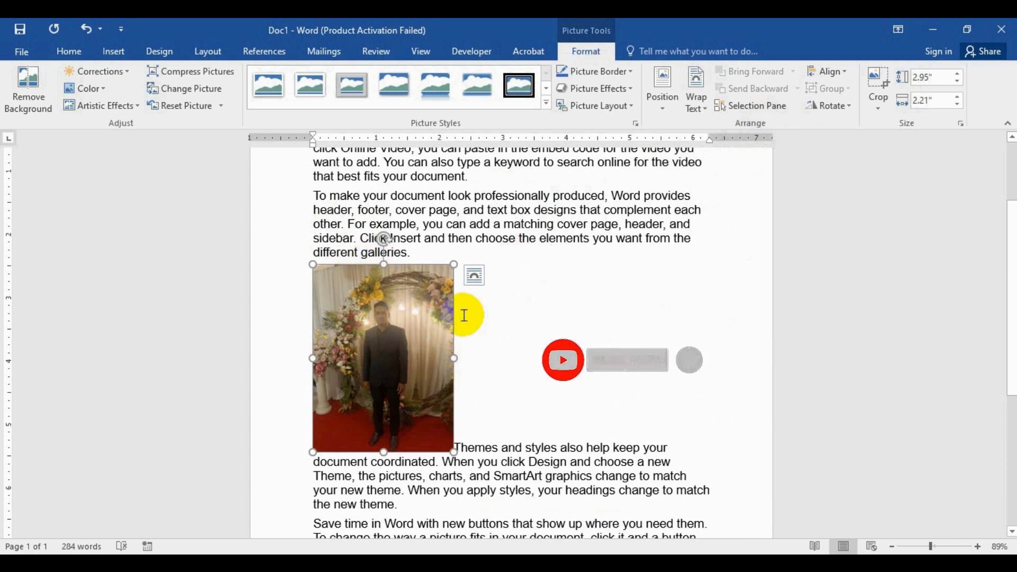
{"action": "left_click", "coordinate": [662, 109]}
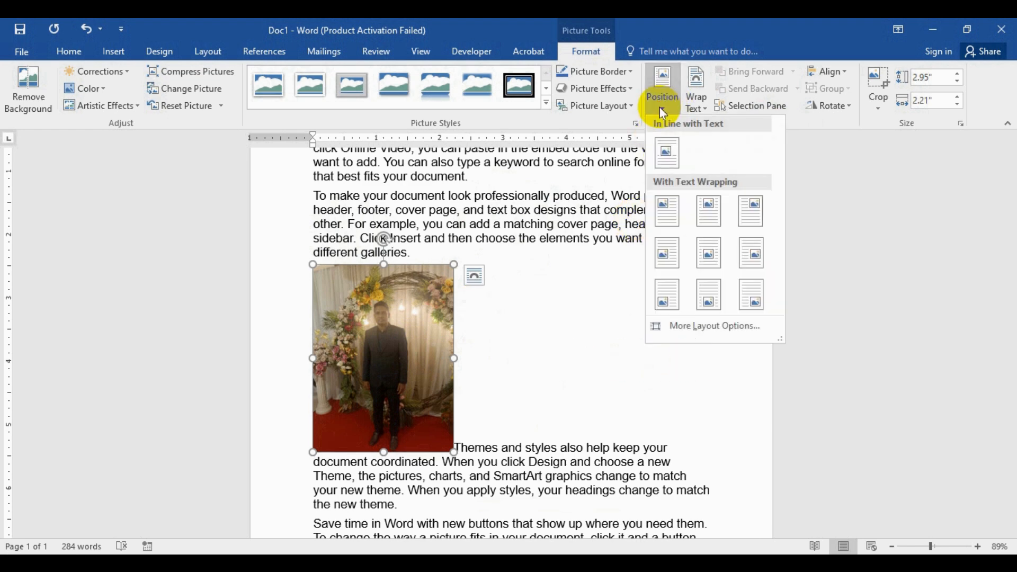
{"action": "left_click", "coordinate": [663, 149]}
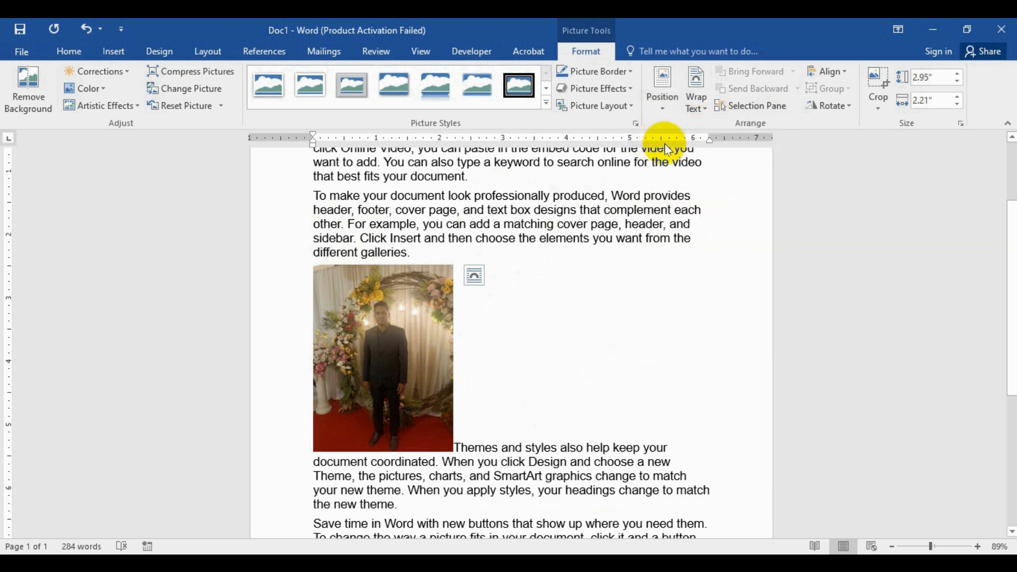
{"action": "left_click", "coordinate": [476, 280]}
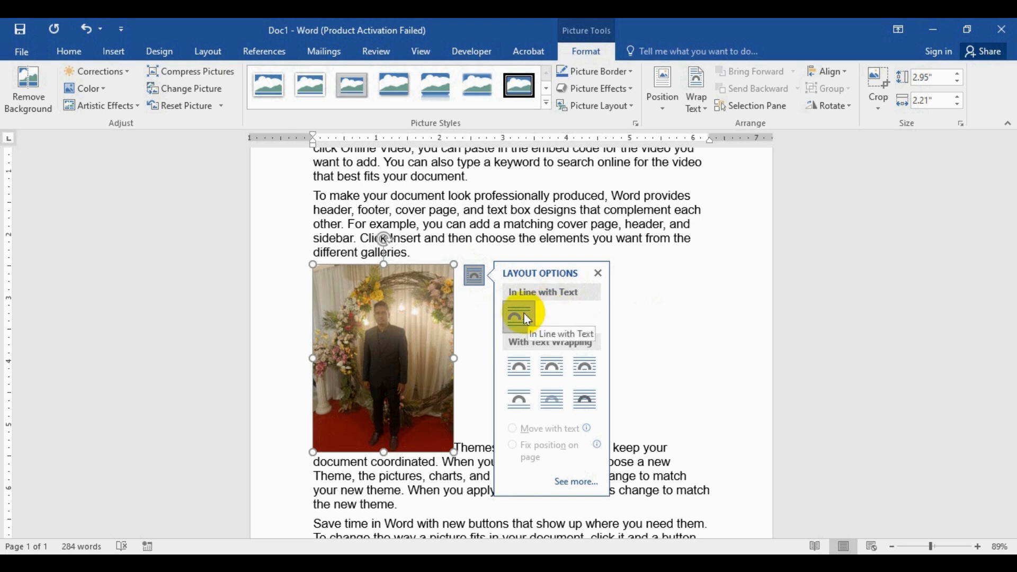
- Position the standing man's picture in the middle center of the page with Square text wrapping
{"action": "left_click", "coordinate": [710, 112]}
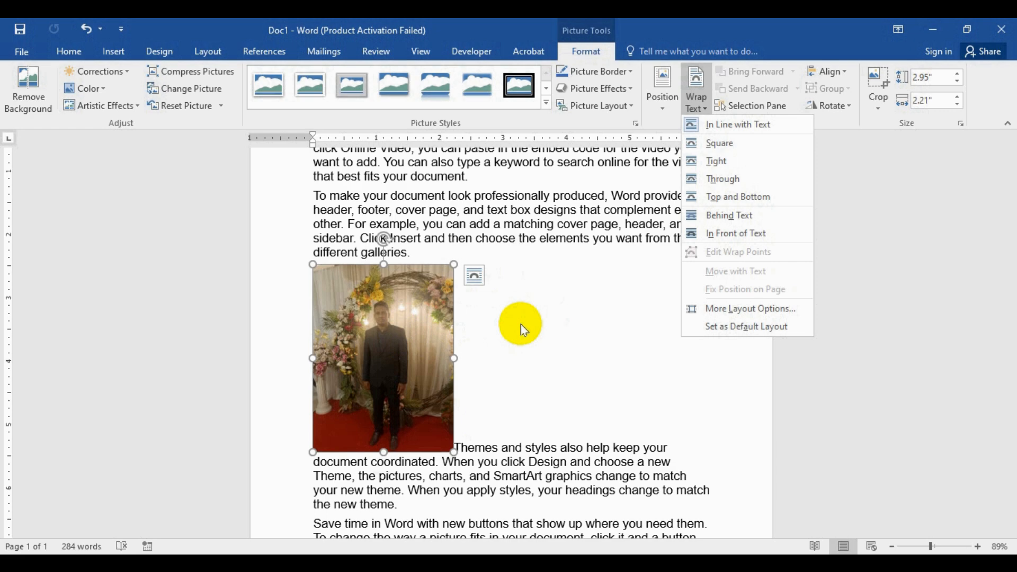
{"action": "left_click", "coordinate": [663, 90]}
{"action": "left_click", "coordinate": [709, 253]}
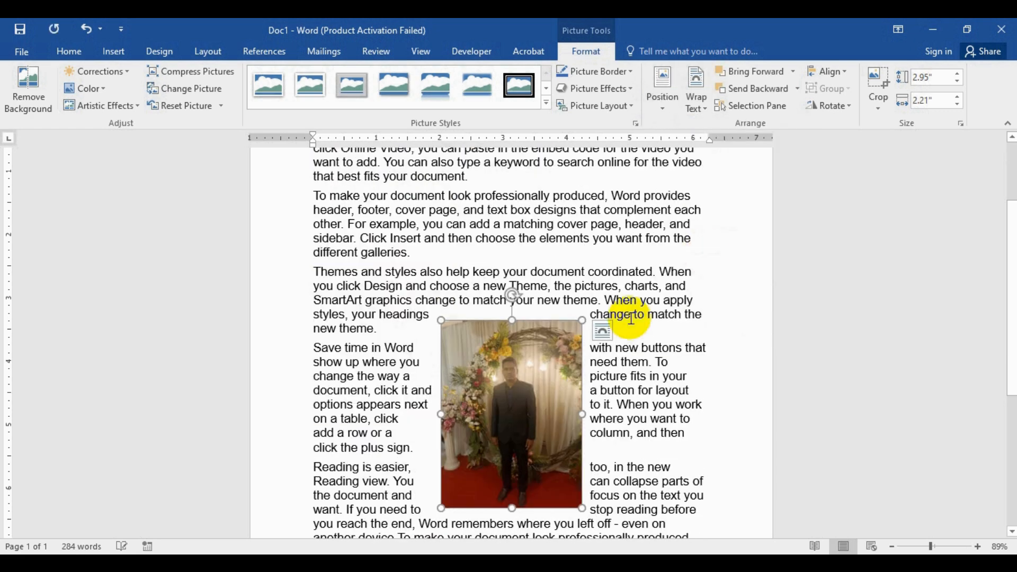
{"action": "left_click", "coordinate": [697, 90]}
{"action": "left_click", "coordinate": [730, 149]}
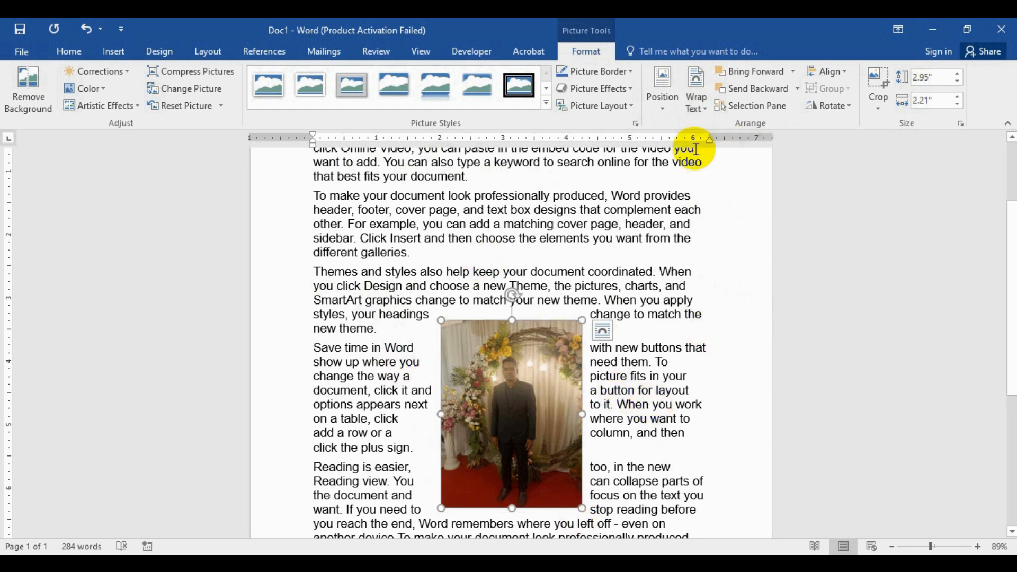
- Set the picture's text wrapping to Tight, then to Through
{"action": "left_click", "coordinate": [696, 89]}
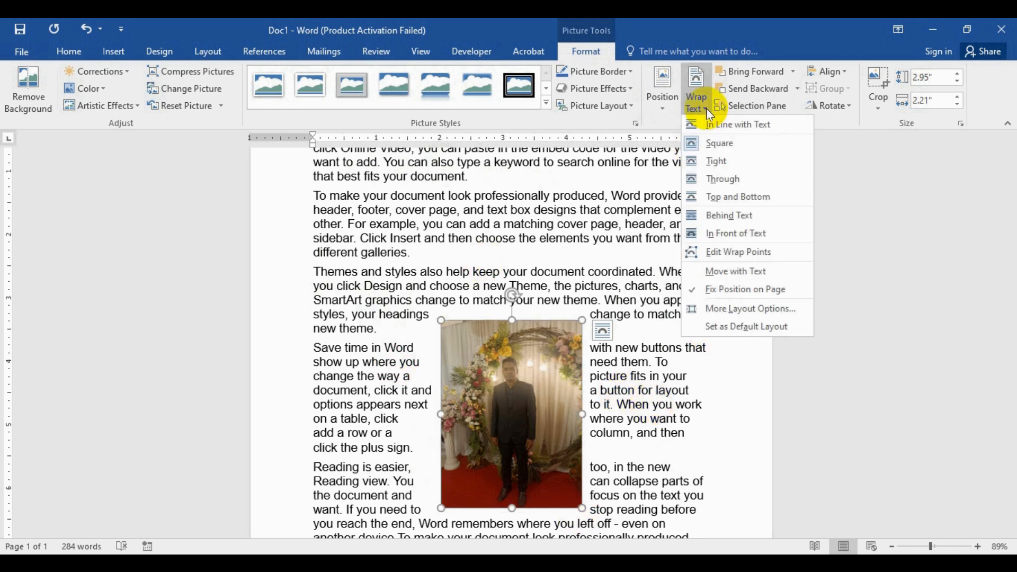
{"action": "left_click", "coordinate": [718, 166]}
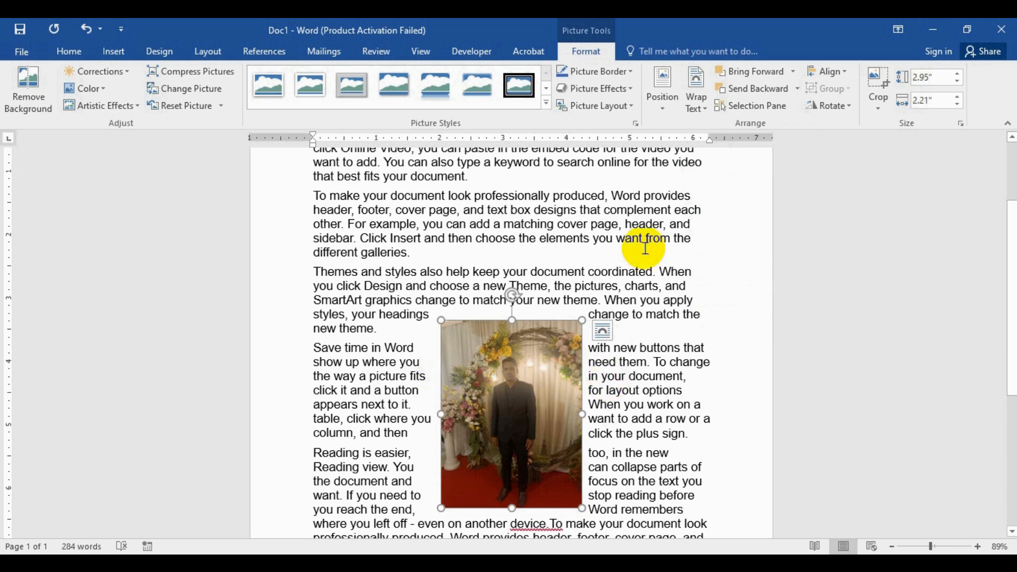
{"action": "left_click", "coordinate": [707, 105]}
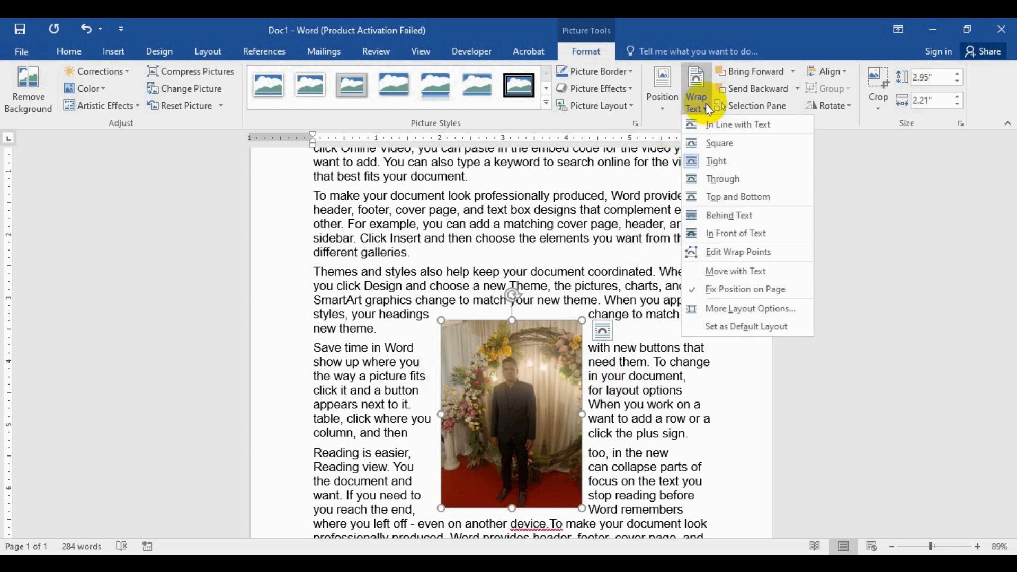
{"action": "left_click", "coordinate": [736, 180]}
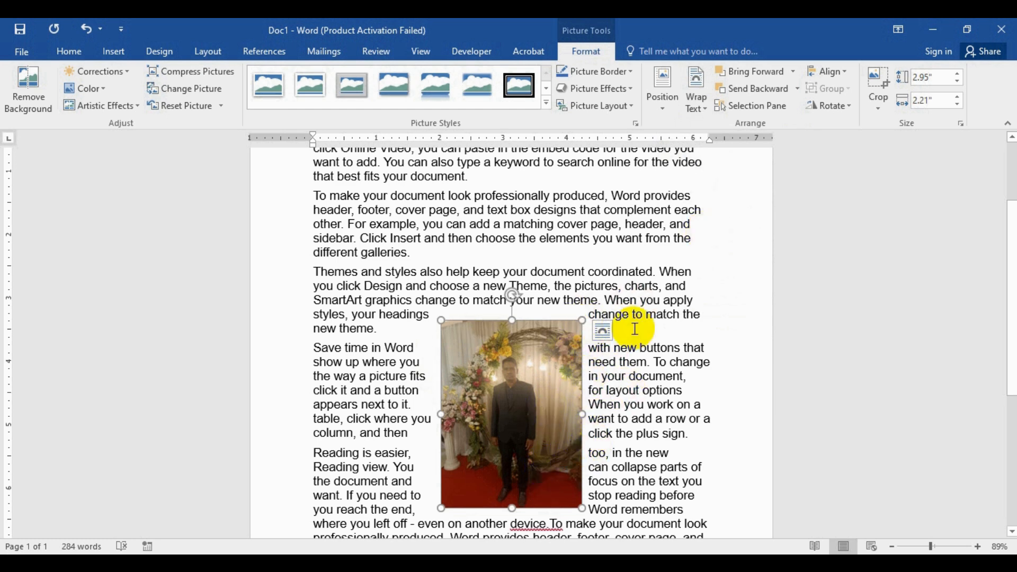
- Set the picture's text wrapping to Top and Bottom and check the text above and below it
{"action": "left_click", "coordinate": [706, 106]}
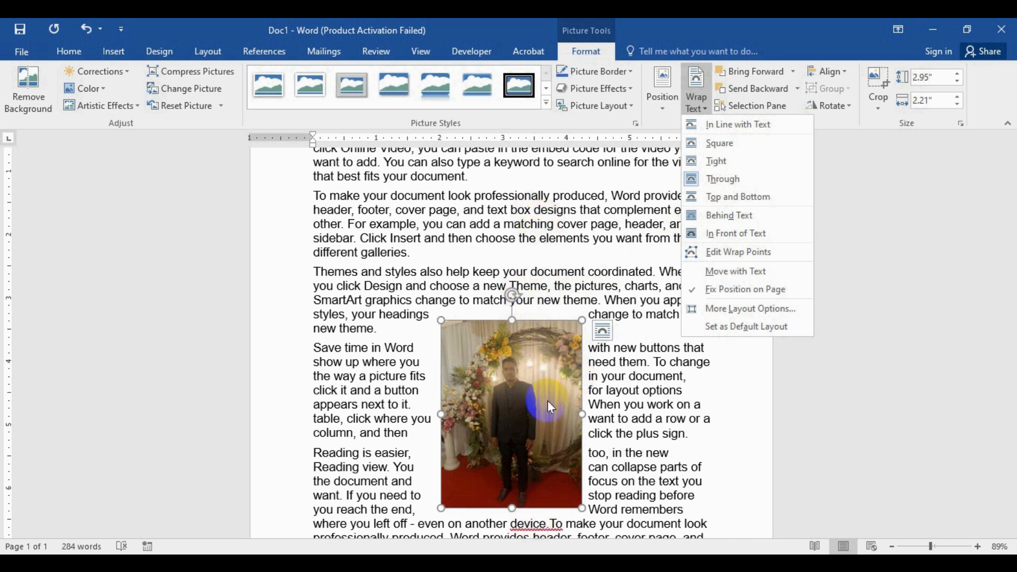
{"action": "left_click", "coordinate": [715, 197]}
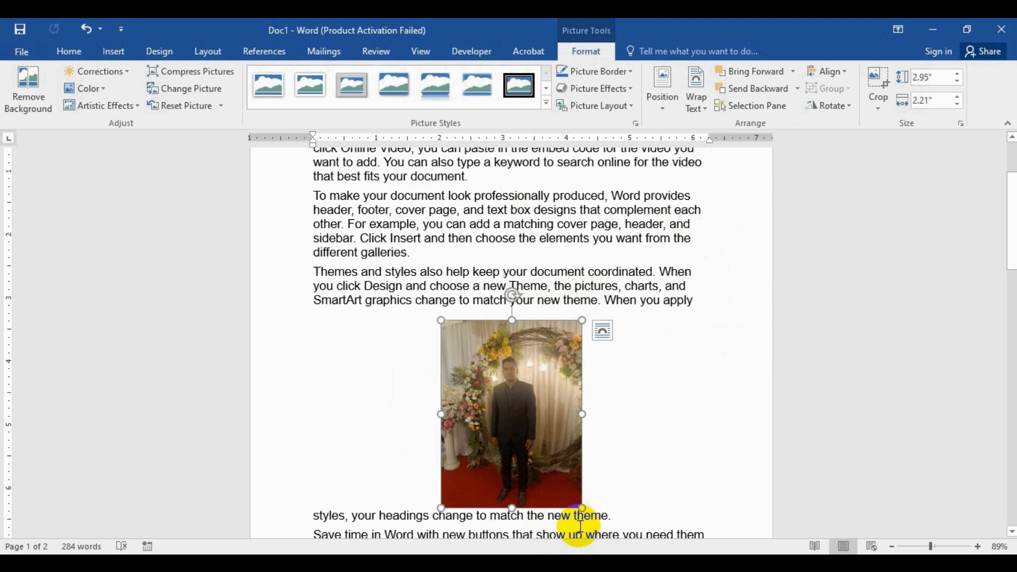
{"action": "scroll", "coordinate": [640, 501], "scroll_direction": "down", "scroll_amount": 3}
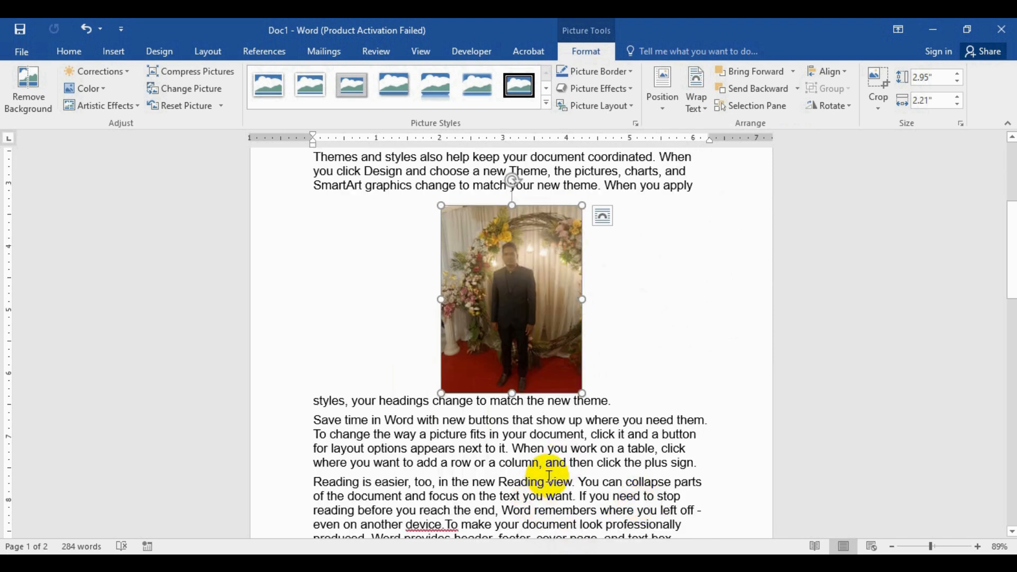
- Place the picture Behind Text, then set it In Front of Text
{"action": "left_click", "coordinate": [705, 110]}
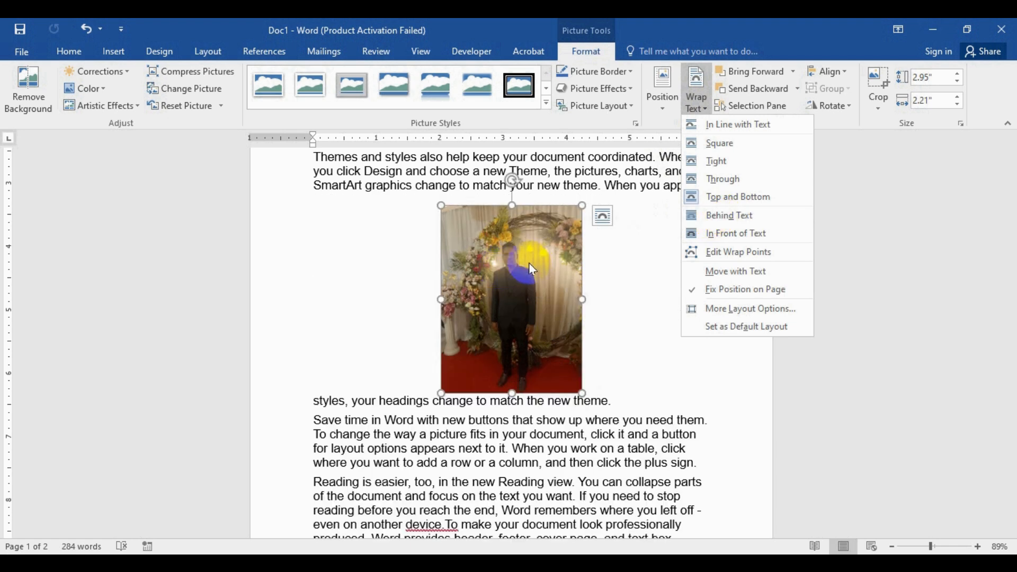
{"action": "left_click", "coordinate": [727, 217]}
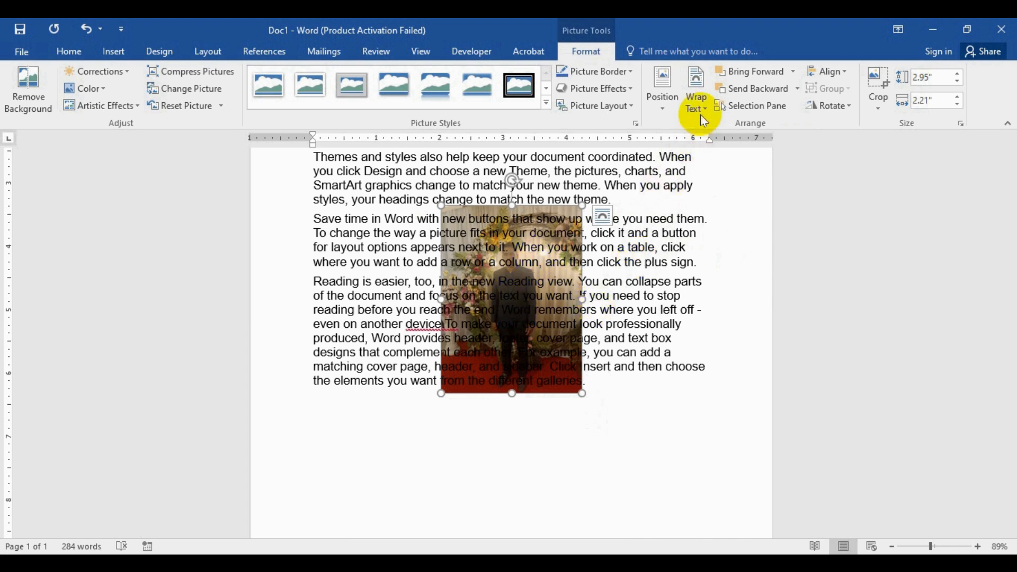
{"action": "left_click", "coordinate": [705, 109]}
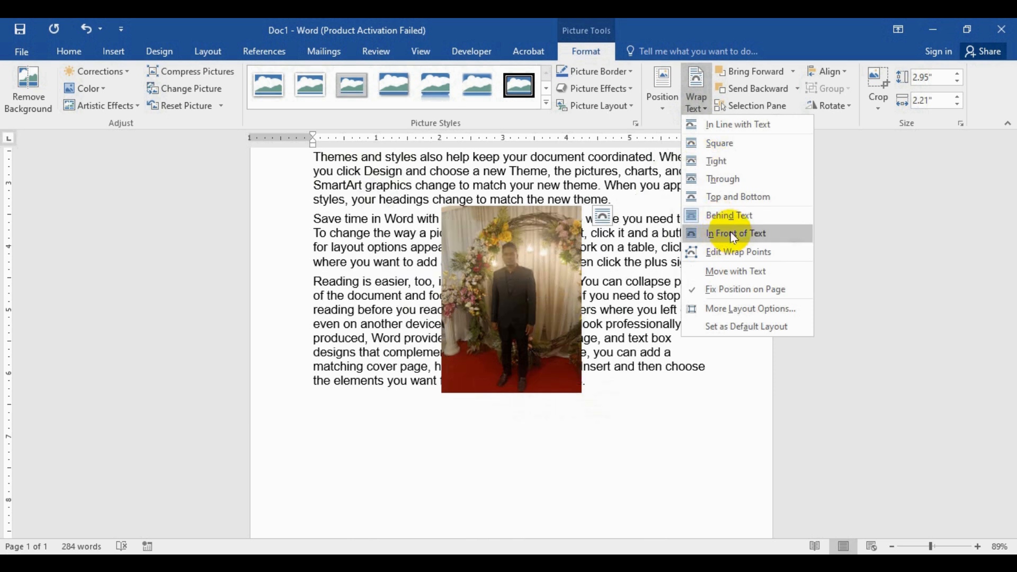
{"action": "left_click", "coordinate": [736, 234]}
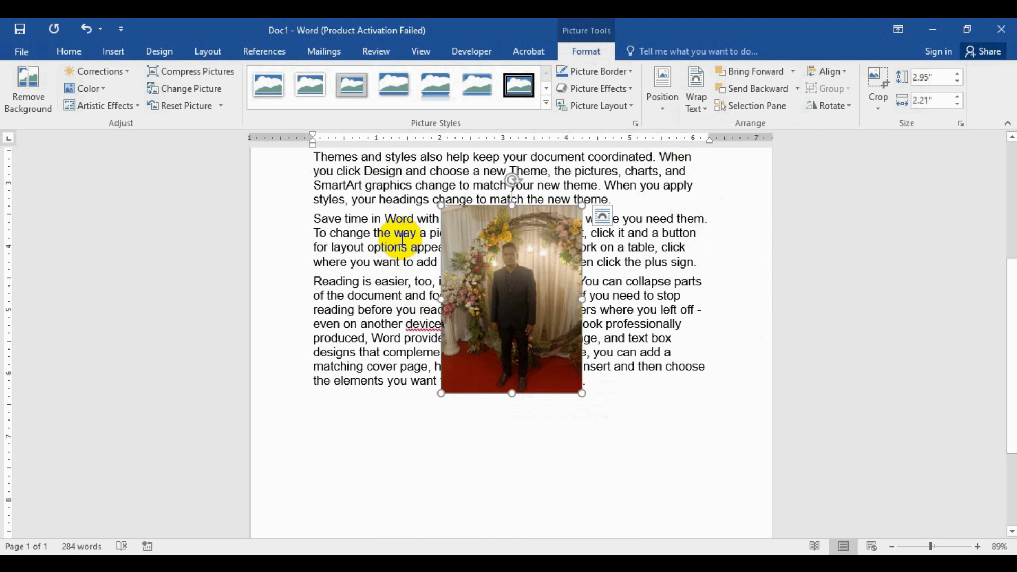
- Return the picture to Square wrapping, then edit its wrap points, pulling both lower corners outward into a trapezoid
{"action": "left_click", "coordinate": [705, 108]}
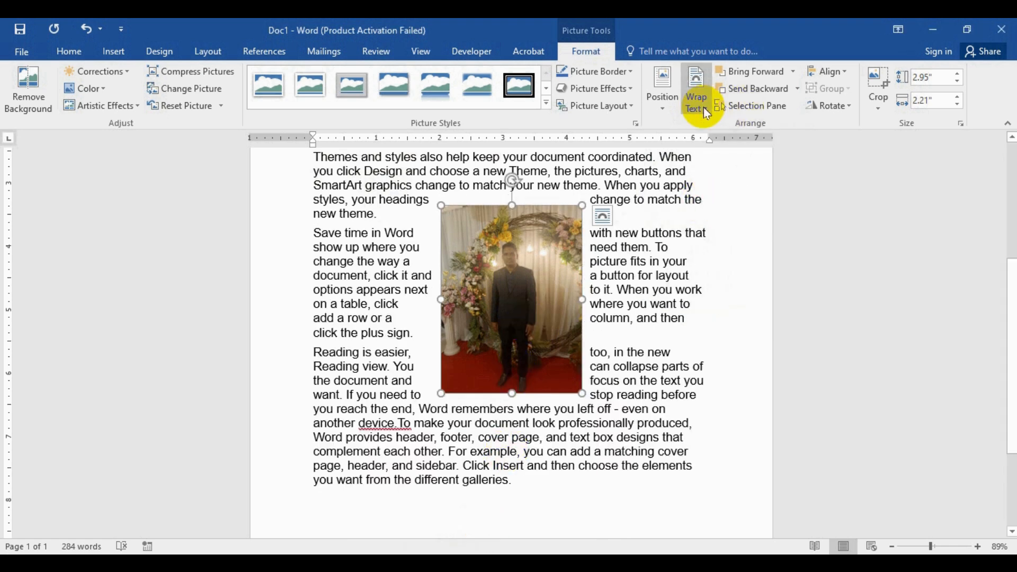
{"action": "left_click", "coordinate": [703, 107]}
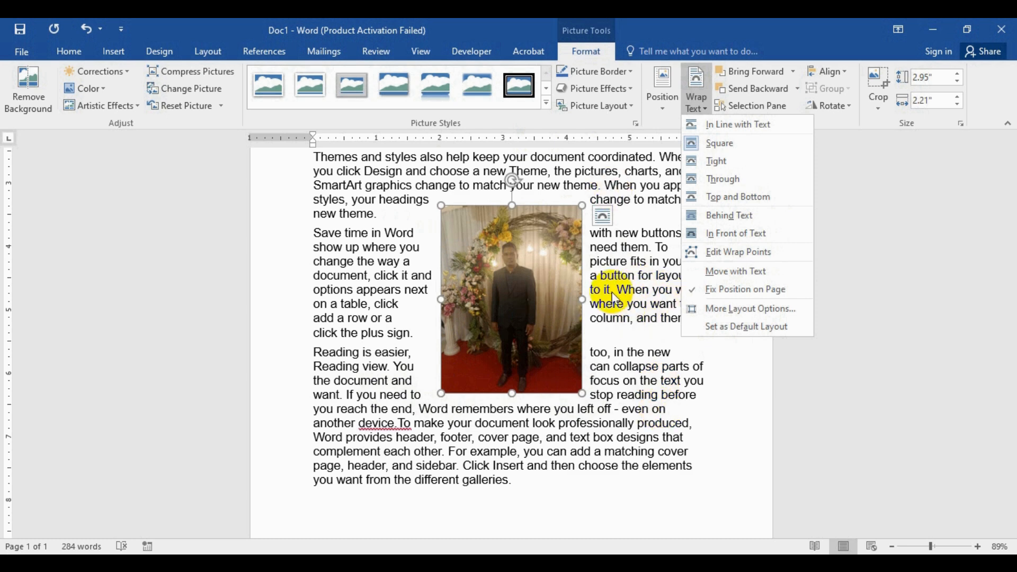
{"action": "left_click", "coordinate": [721, 253]}
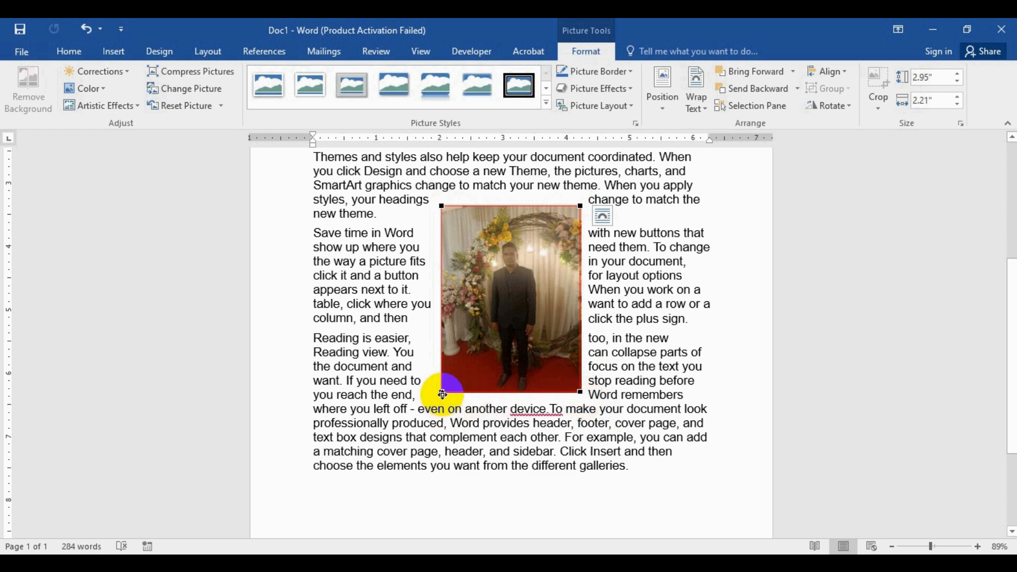
{"action": "left_click_drag", "start_coordinate": [444, 392], "coordinate": [371, 395]}
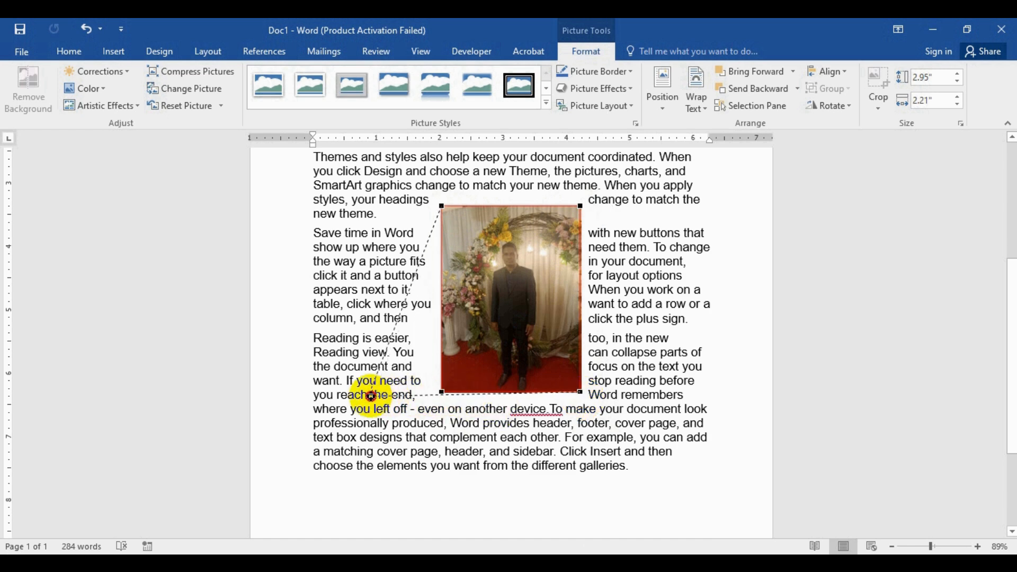
{"action": "left_click_drag", "start_coordinate": [581, 393], "coordinate": [642, 394]}
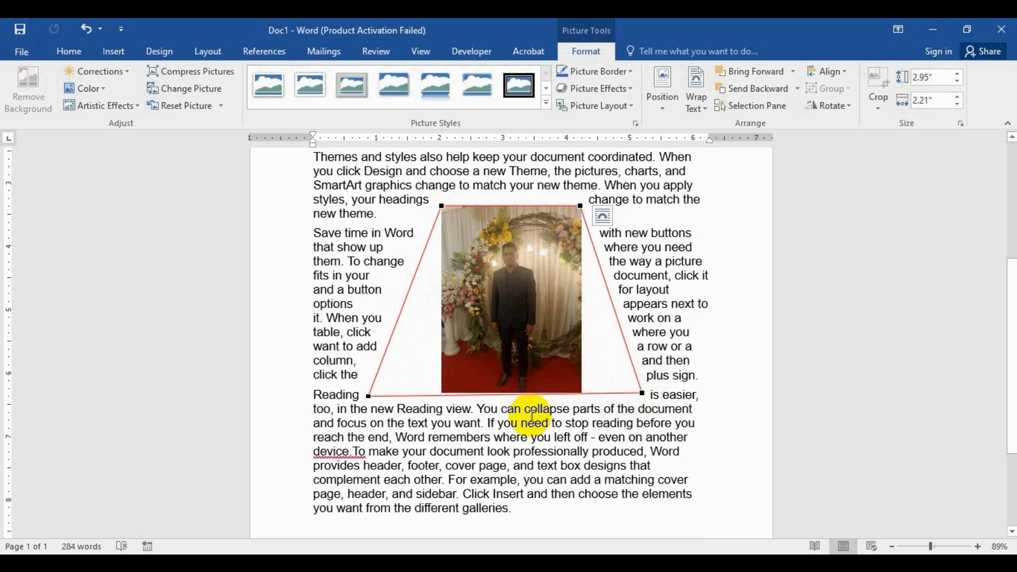
- Set the picture's text wrapping to In Front of Text and show its layout options
{"action": "left_click", "coordinate": [696, 90]}
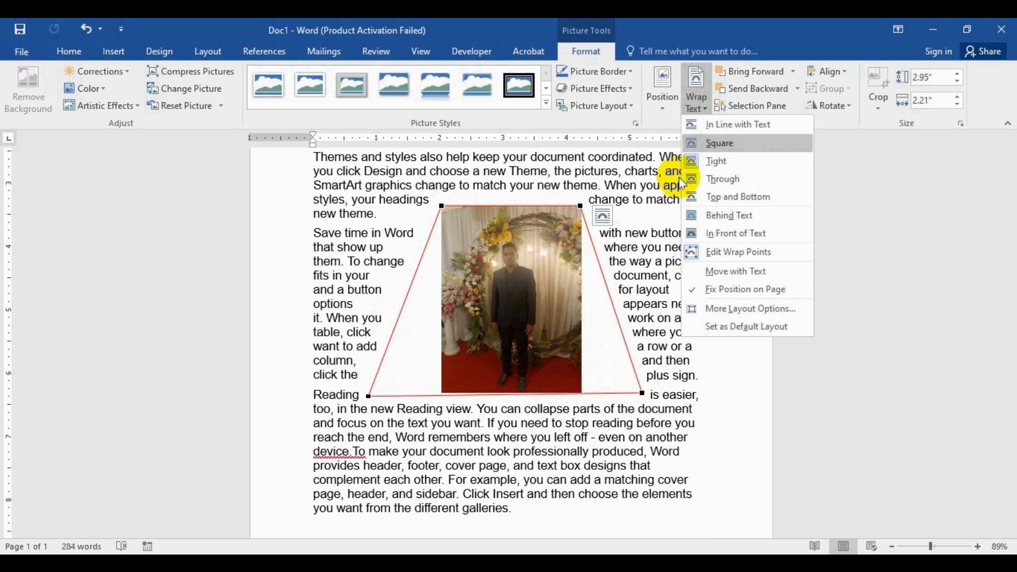
{"action": "left_click", "coordinate": [755, 253]}
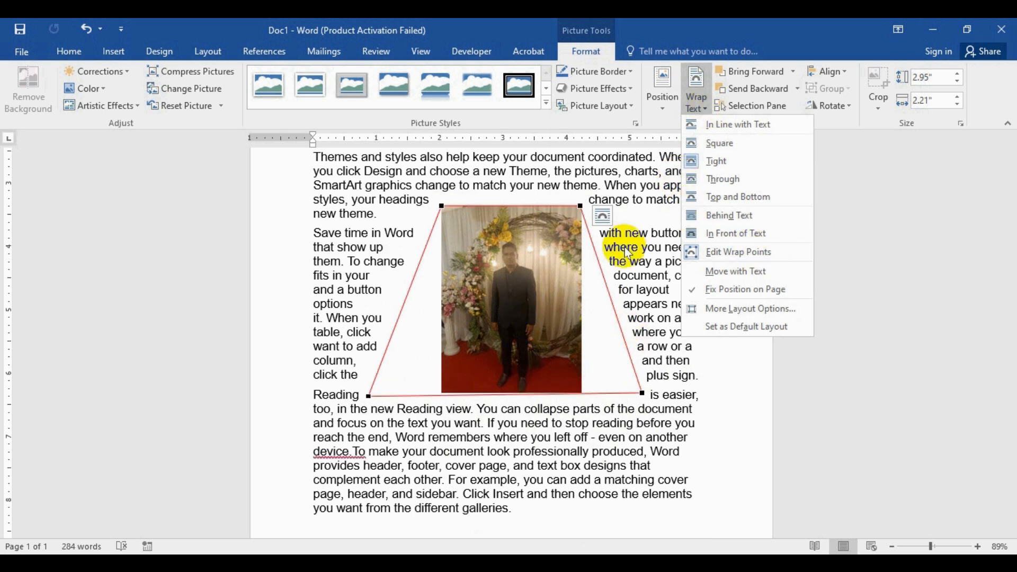
{"action": "left_click", "coordinate": [731, 234]}
{"action": "left_click", "coordinate": [602, 216]}
- In the detailed layout settings, set the picture's wrapping style to Square with text wrapped on the Left only
{"action": "left_click", "coordinate": [696, 88]}
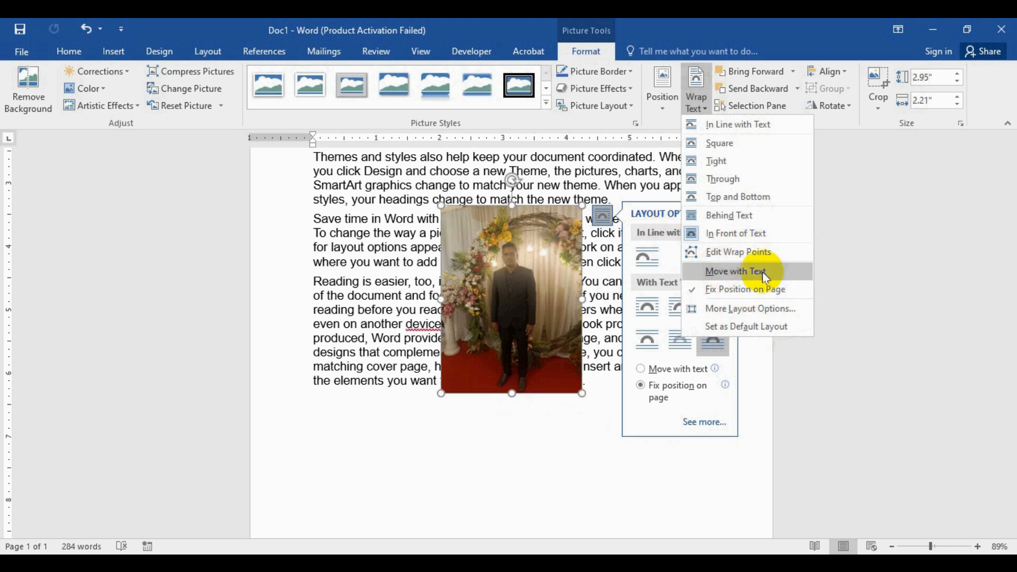
{"action": "left_click", "coordinate": [774, 313]}
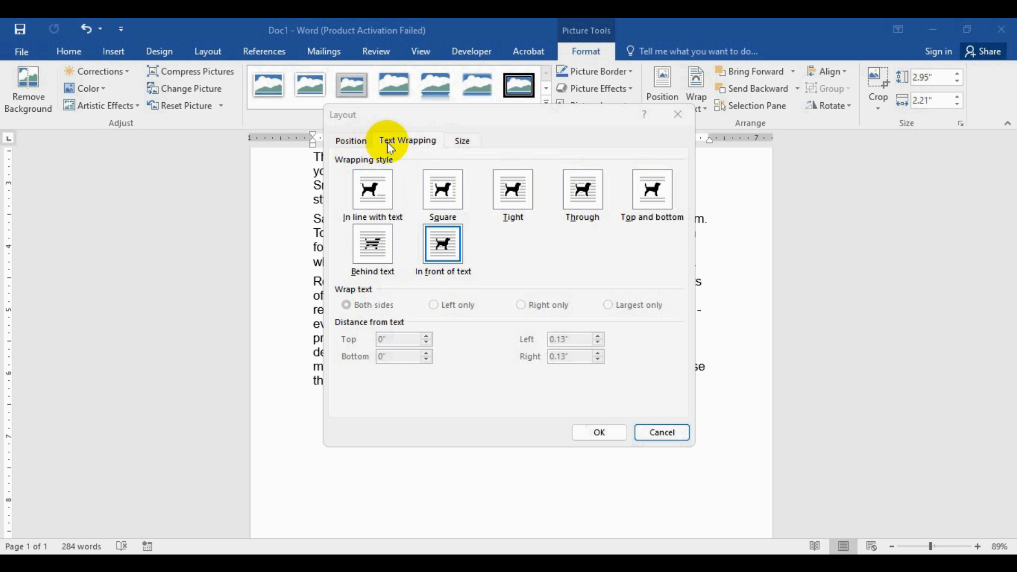
{"action": "left_click", "coordinate": [416, 141]}
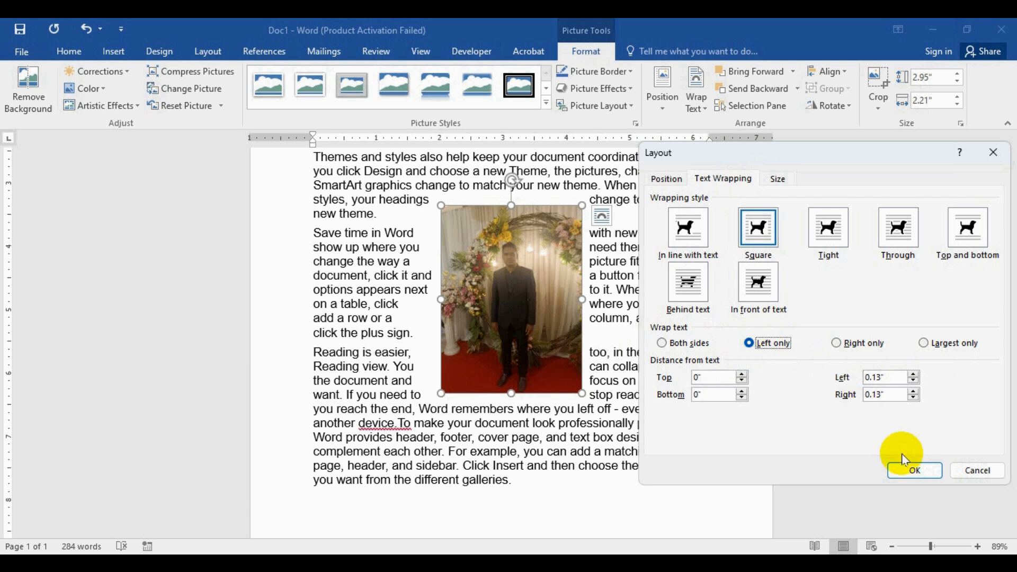
{"action": "left_click", "coordinate": [907, 469]}
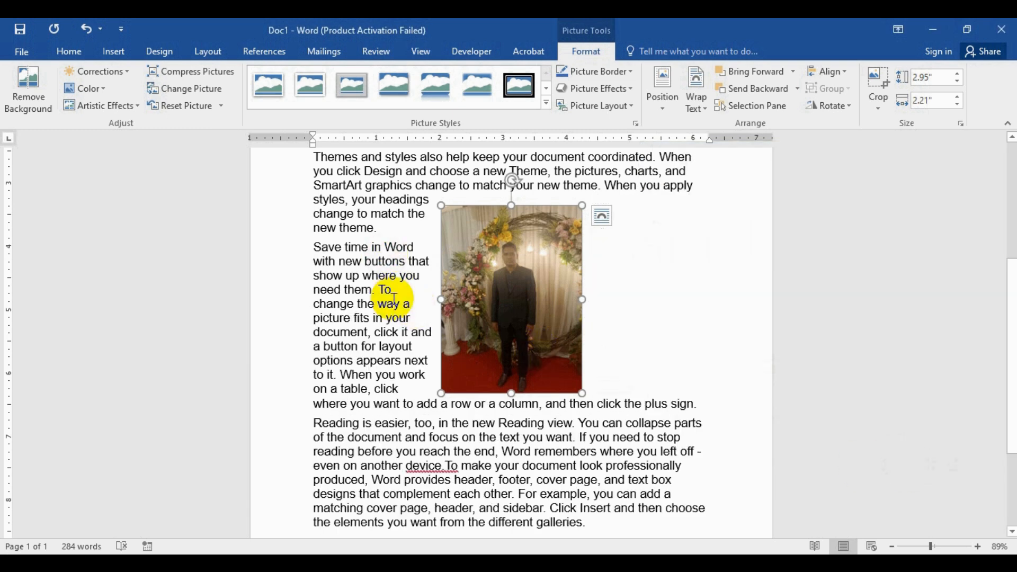
- Change the picture's wrap text setting to Right only
{"action": "left_click", "coordinate": [704, 110]}
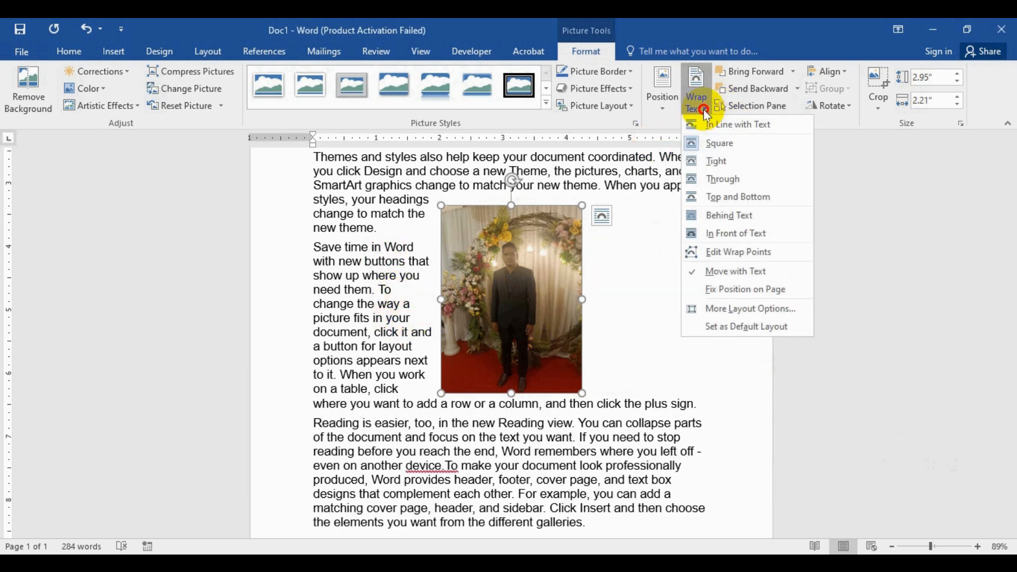
{"action": "left_click", "coordinate": [726, 306]}
{"action": "left_click", "coordinate": [838, 343]}
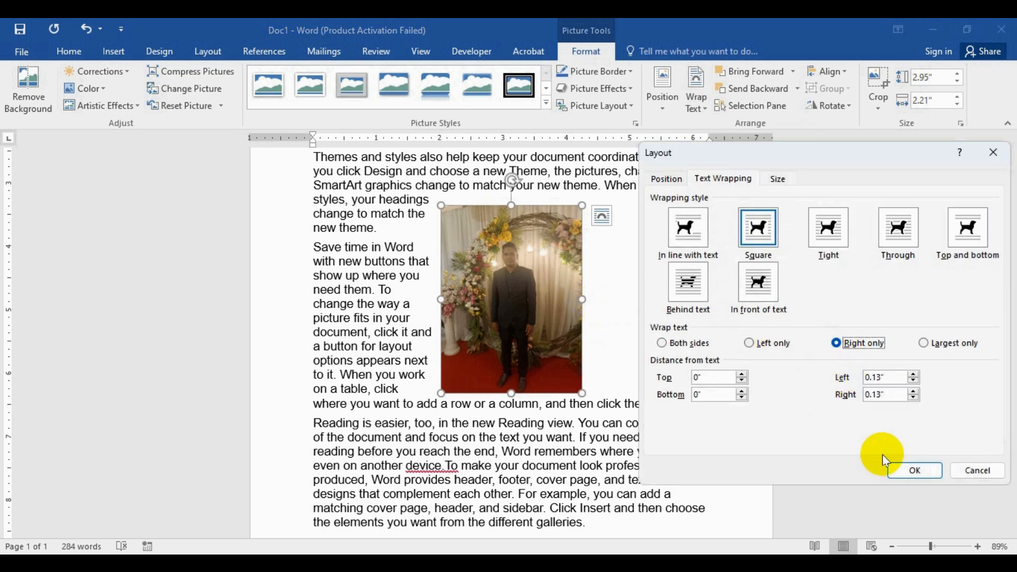
{"action": "left_click_drag", "start_coordinate": [887, 149], "coordinate": [373, 164]}
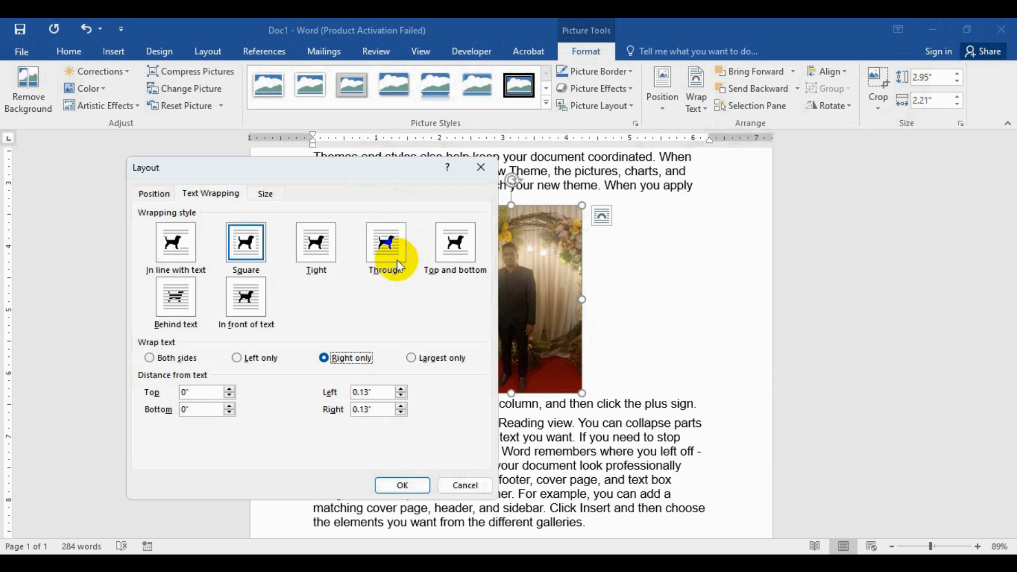
{"action": "left_click", "coordinate": [391, 484]}
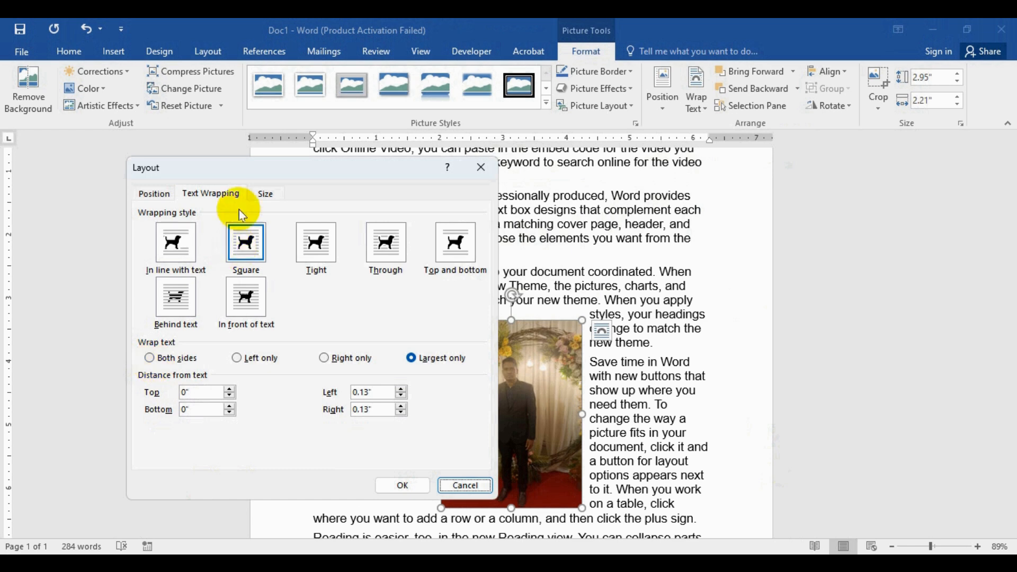
- Set the picture's text to wrap on Both sides
{"action": "left_click", "coordinate": [211, 193]}
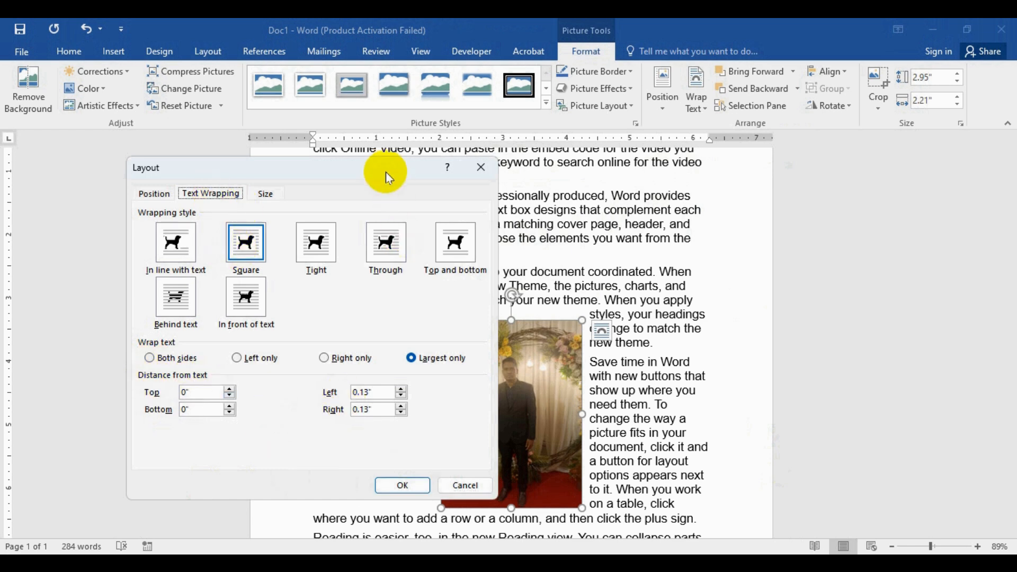
{"action": "left_click_drag", "start_coordinate": [385, 172], "coordinate": [876, 191]}
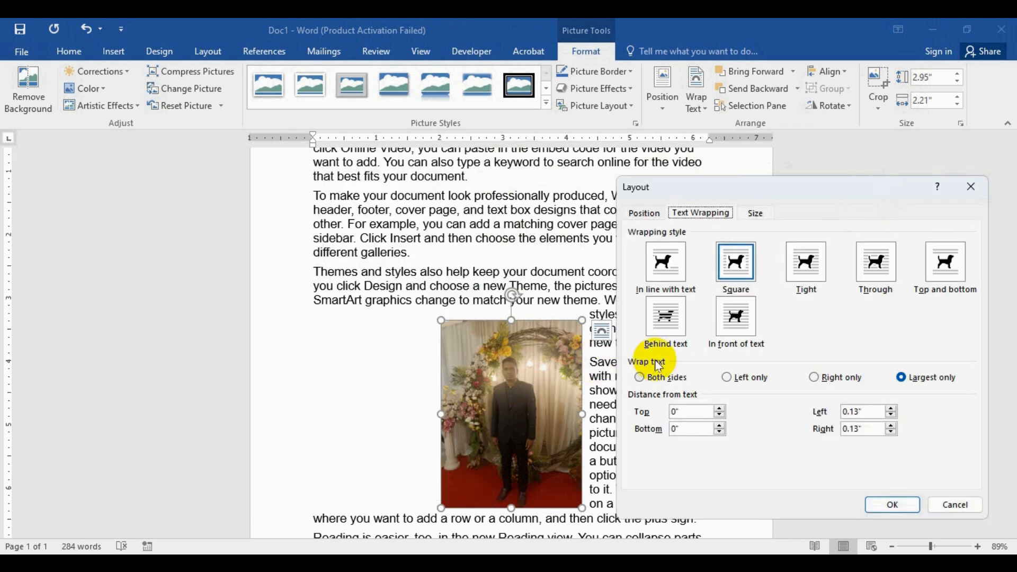
{"action": "left_click", "coordinate": [671, 366]}
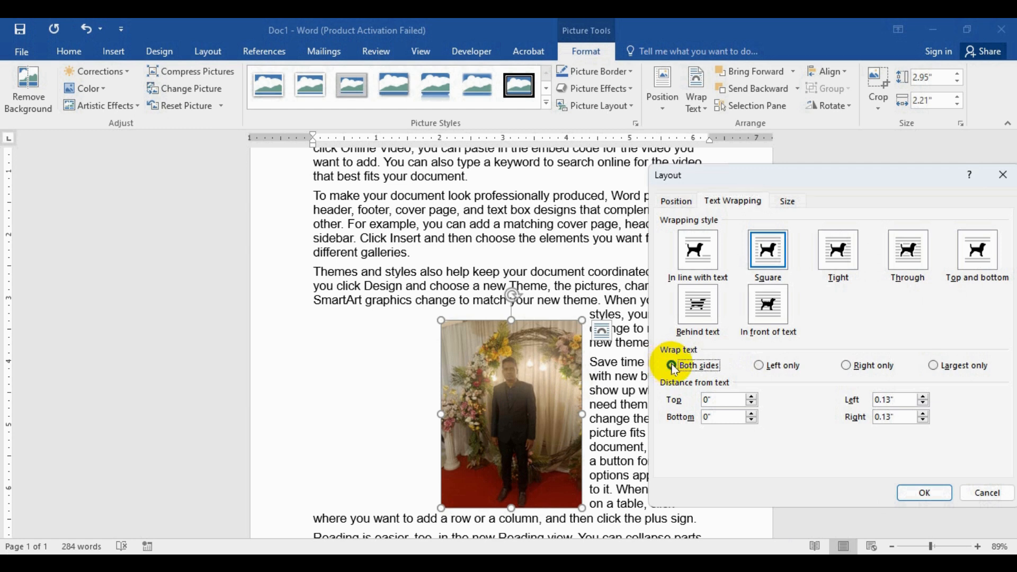
{"action": "left_click", "coordinate": [910, 492]}
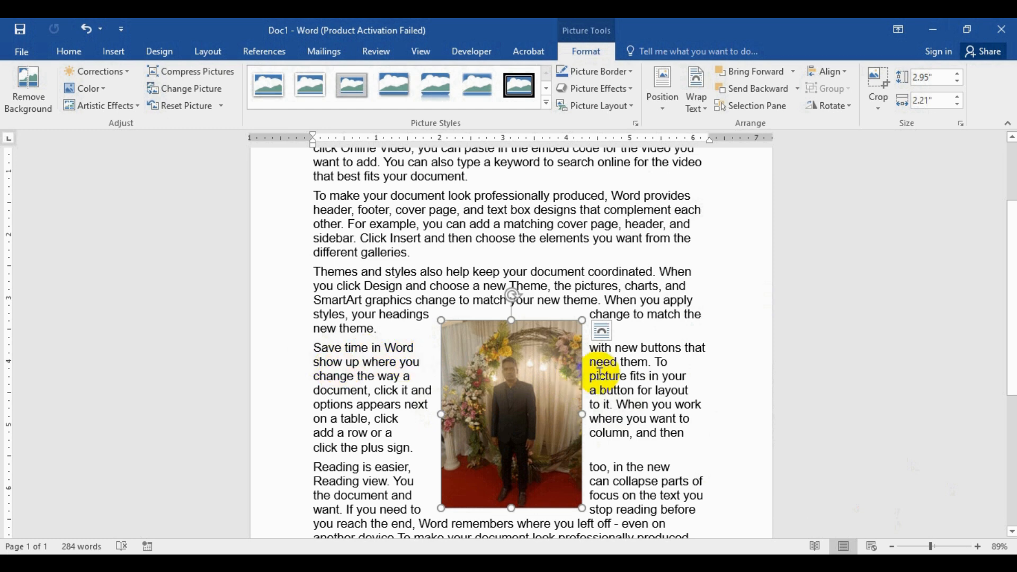
- Set the picture's distance from text to 1" at top and bottom and 0.5" at left and right, and check the spacing
{"action": "left_click", "coordinate": [708, 110]}
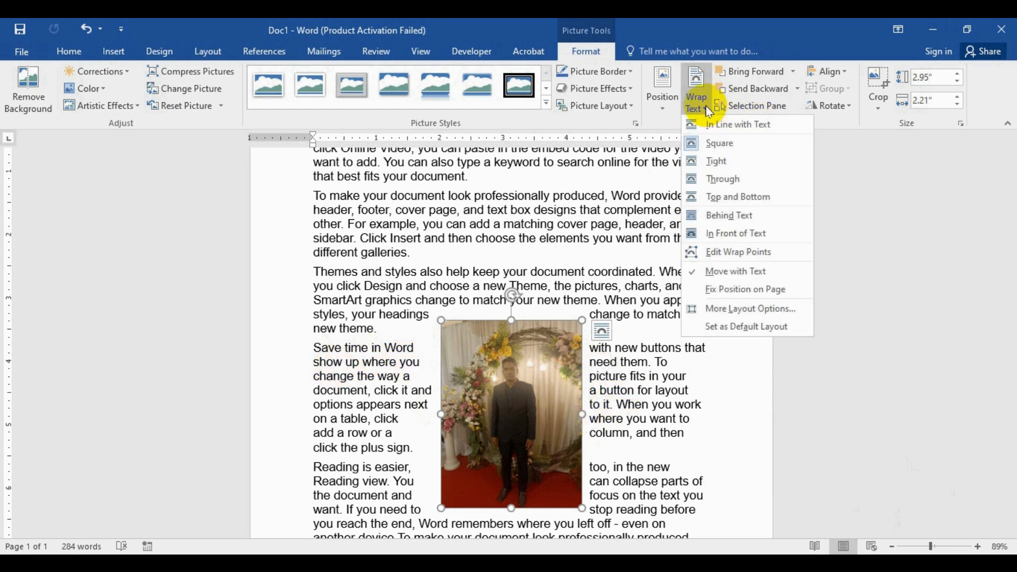
{"action": "left_click", "coordinate": [749, 310]}
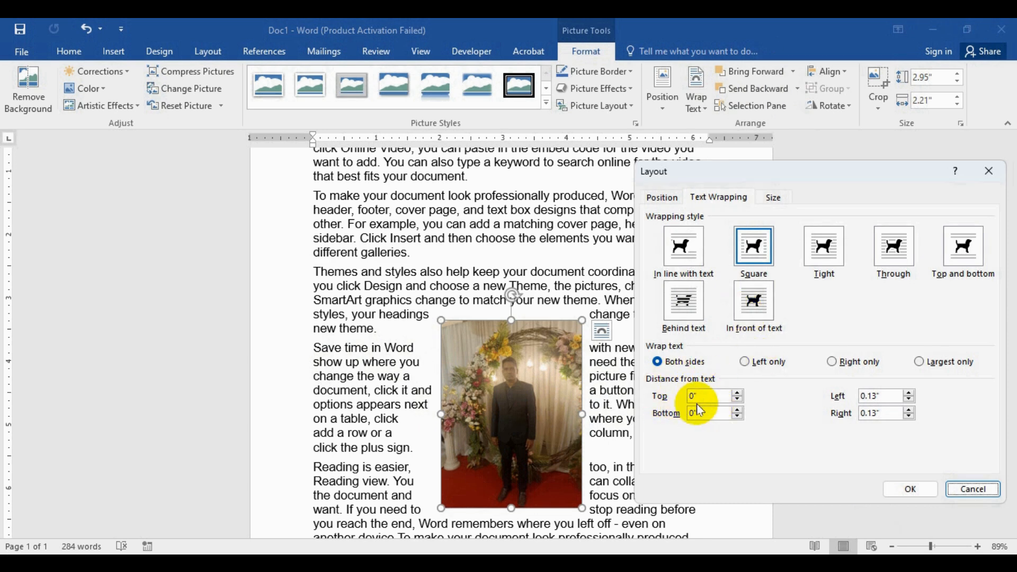
{"action": "left_click", "coordinate": [737, 394]}
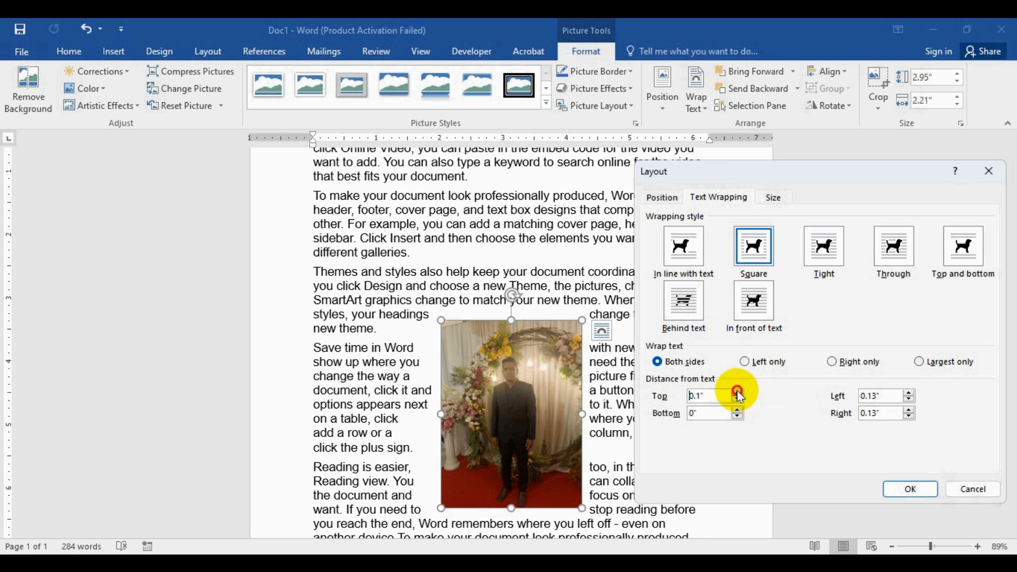
{"action": "left_click", "coordinate": [738, 414]}
{"action": "left_click", "coordinate": [737, 410]}
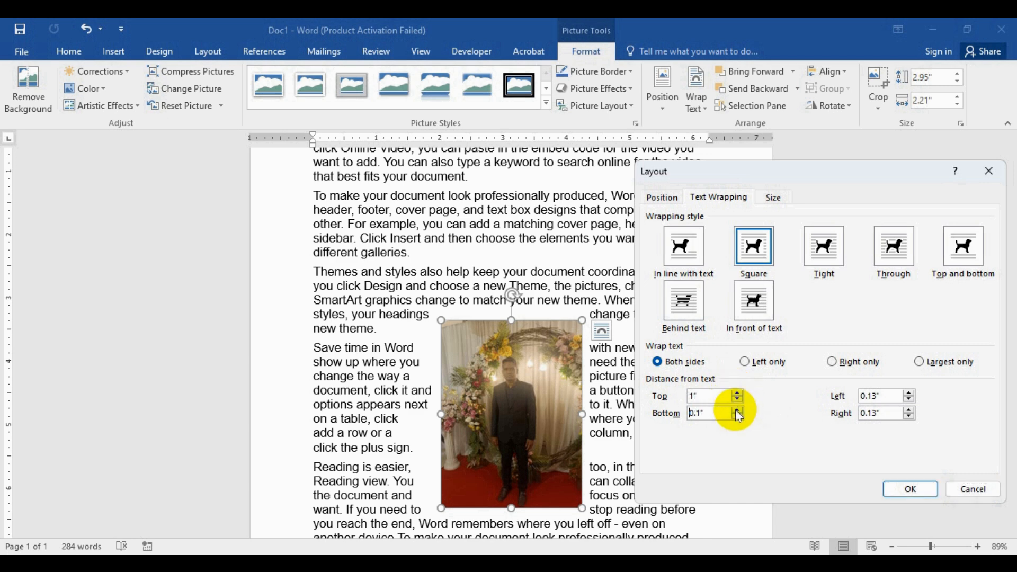
{"action": "left_click", "coordinate": [736, 410]}
{"action": "double_click", "coordinate": [909, 395]}
{"action": "left_click", "coordinate": [907, 417]}
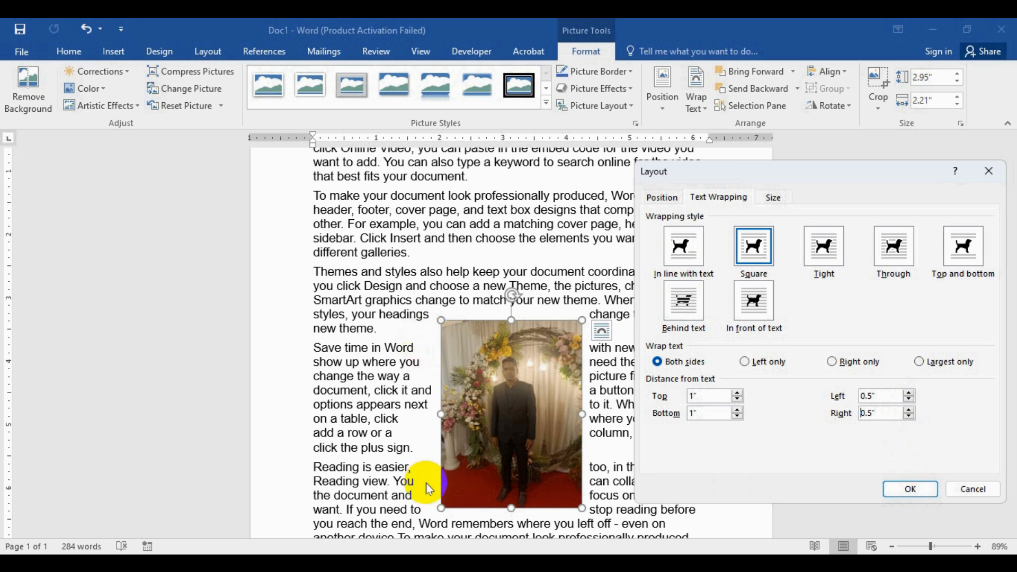
{"action": "left_click", "coordinate": [912, 490]}
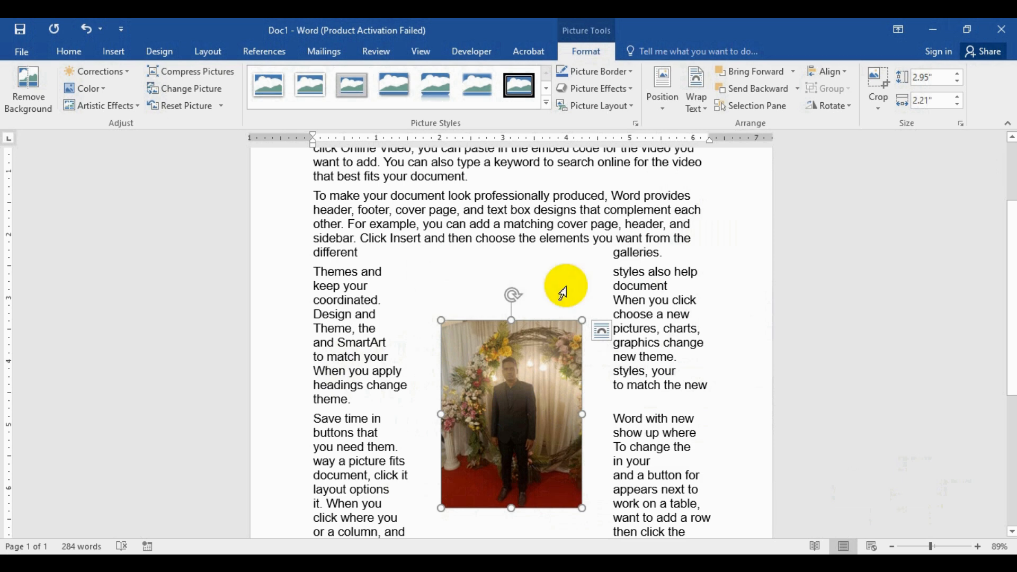
{"action": "left_click", "coordinate": [522, 428]}
{"action": "scroll", "coordinate": [525, 428], "scroll_direction": "down", "scroll_amount": 3}
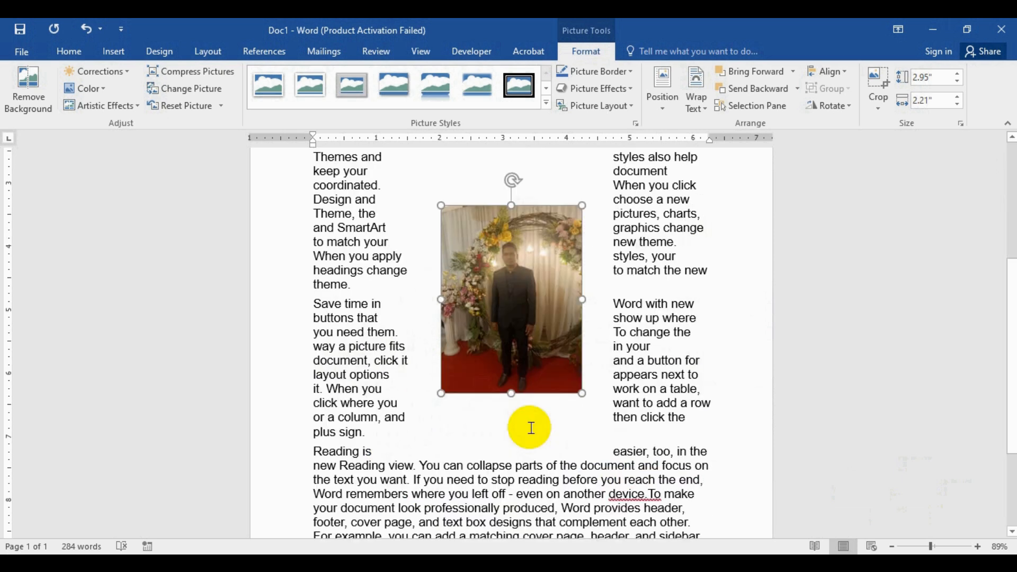
- Reset the picture's distance from text to 0 on the top, bottom, left and right
{"action": "left_click", "coordinate": [561, 365]}
{"action": "left_click", "coordinate": [708, 110]}
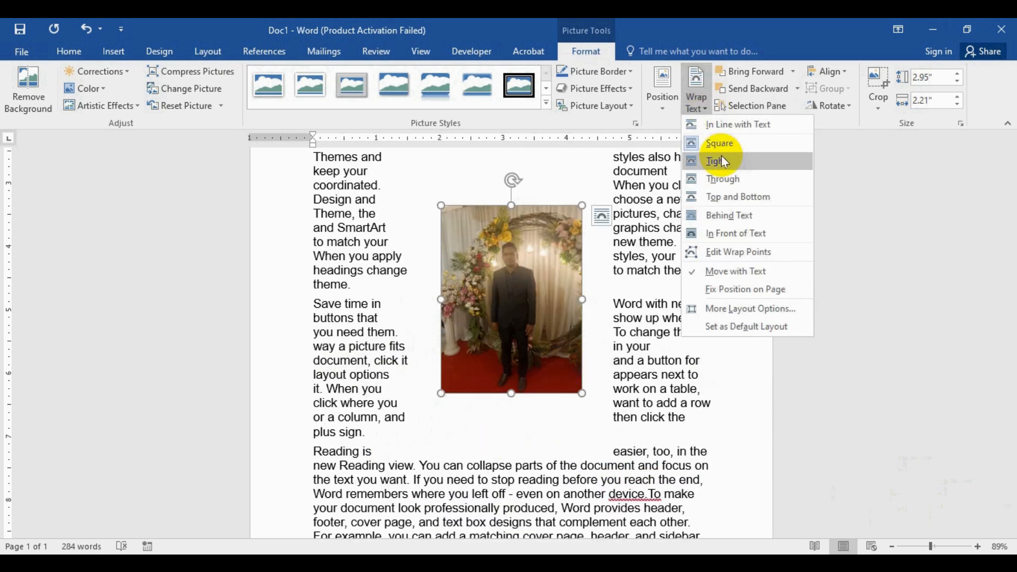
{"action": "left_click", "coordinate": [740, 310]}
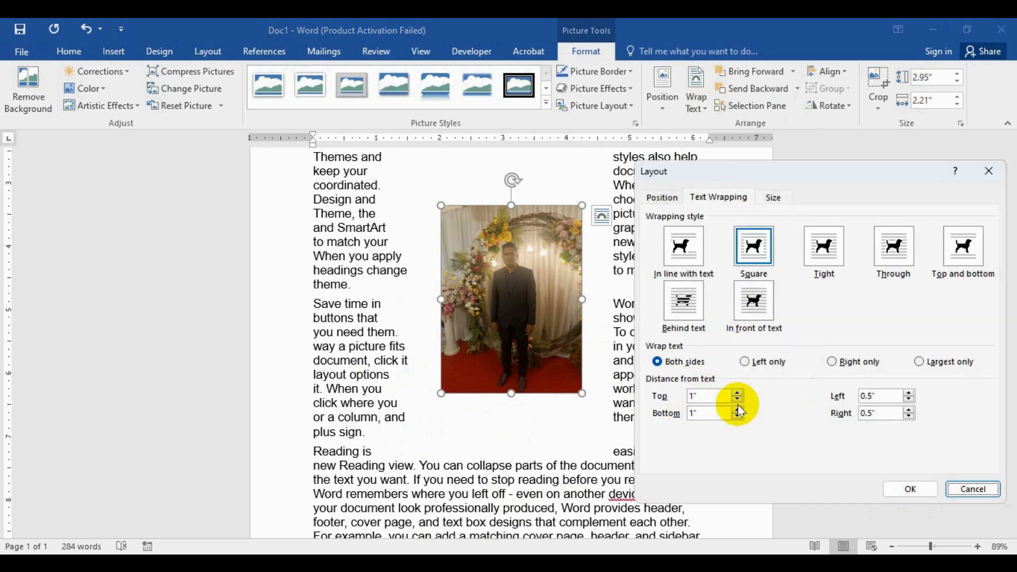
{"action": "left_click", "coordinate": [736, 399]}
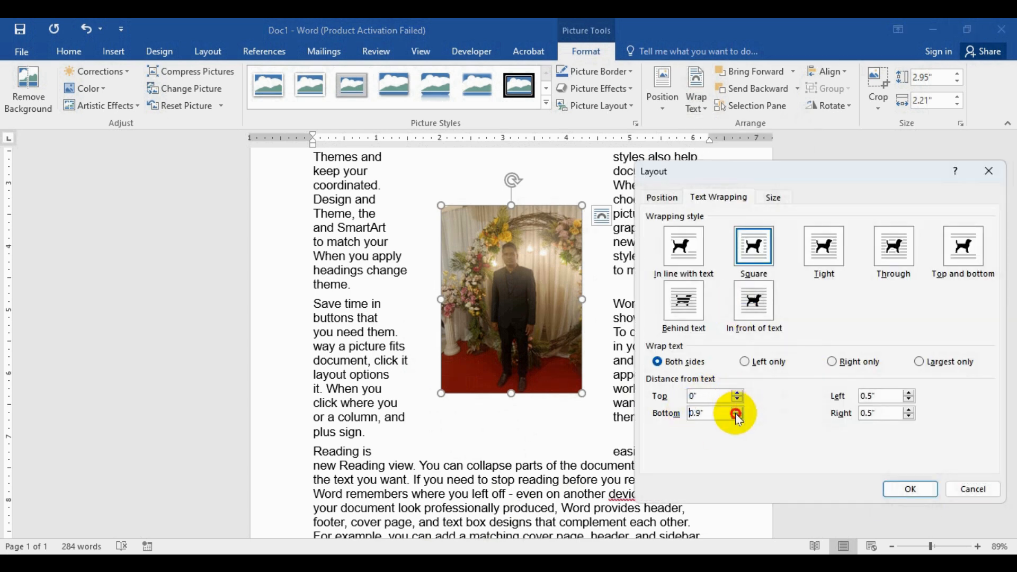
{"action": "left_click", "coordinate": [737, 417]}
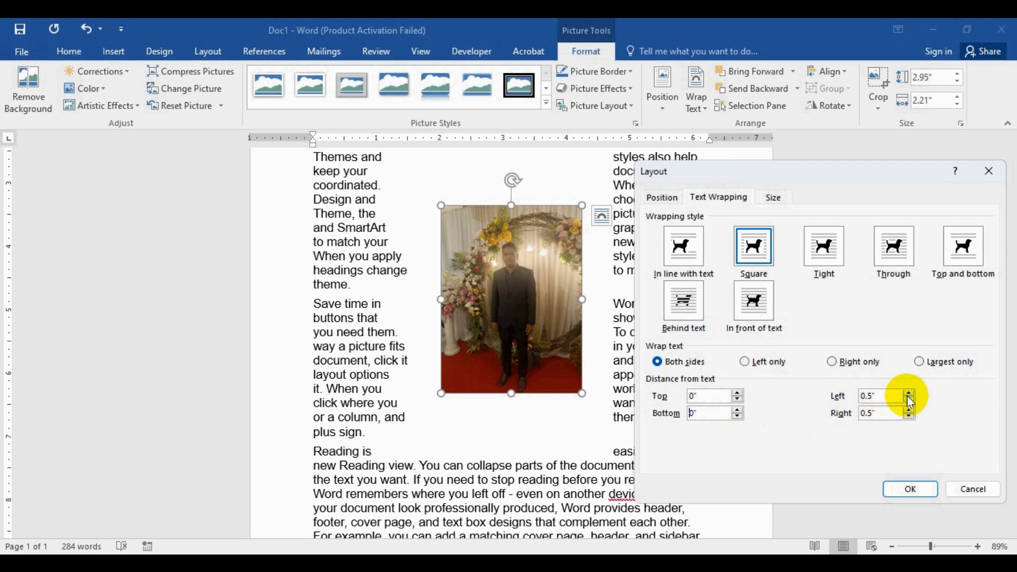
{"action": "left_click_drag", "start_coordinate": [884, 395], "coordinate": [799, 386]}
{"action": "type", "text": "0"}
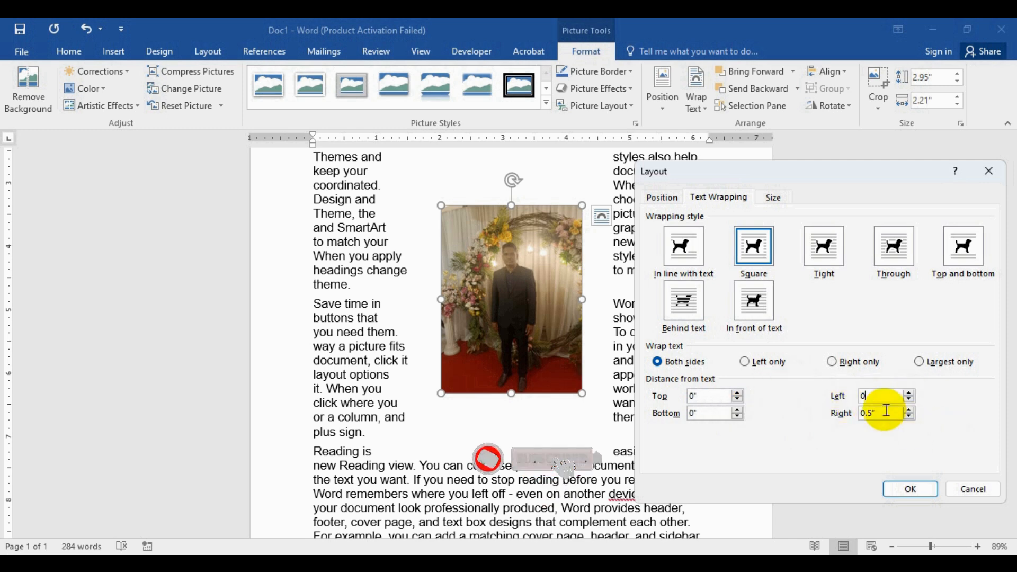
{"action": "left_click_drag", "start_coordinate": [887, 411], "coordinate": [824, 408]}
{"action": "type", "text": "0"}
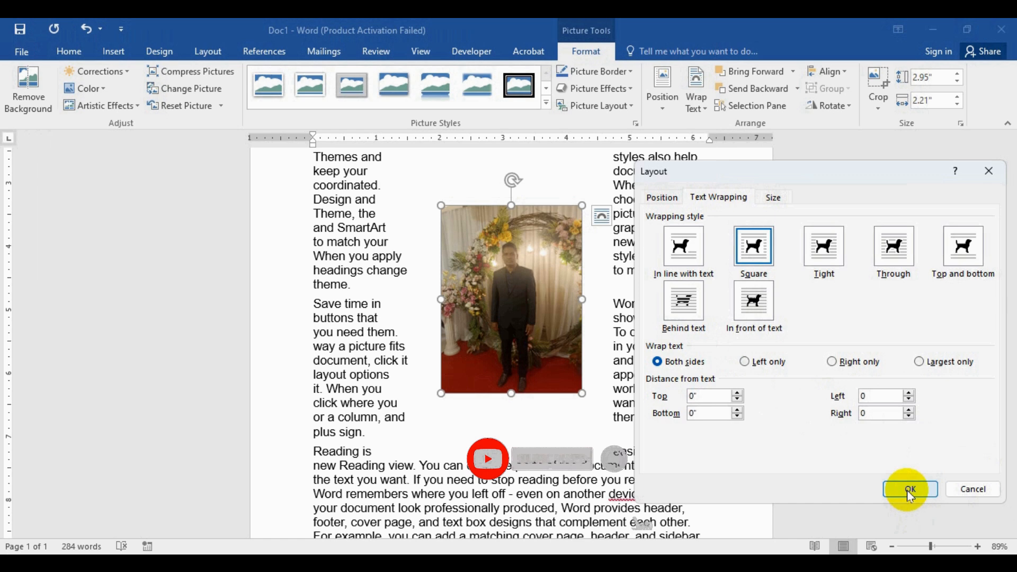
{"action": "left_click", "coordinate": [910, 490]}
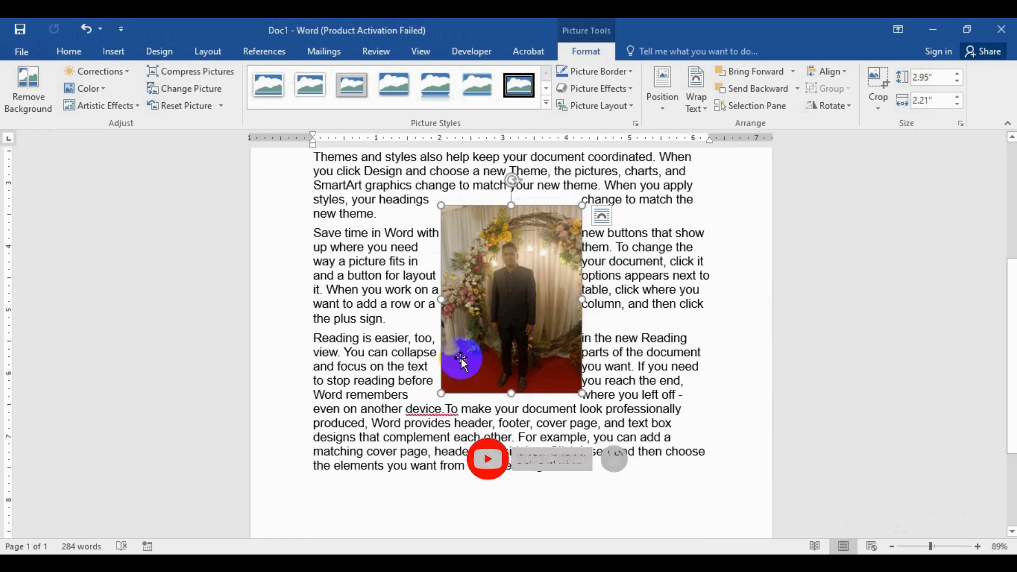
{"action": "left_click", "coordinate": [540, 311]}
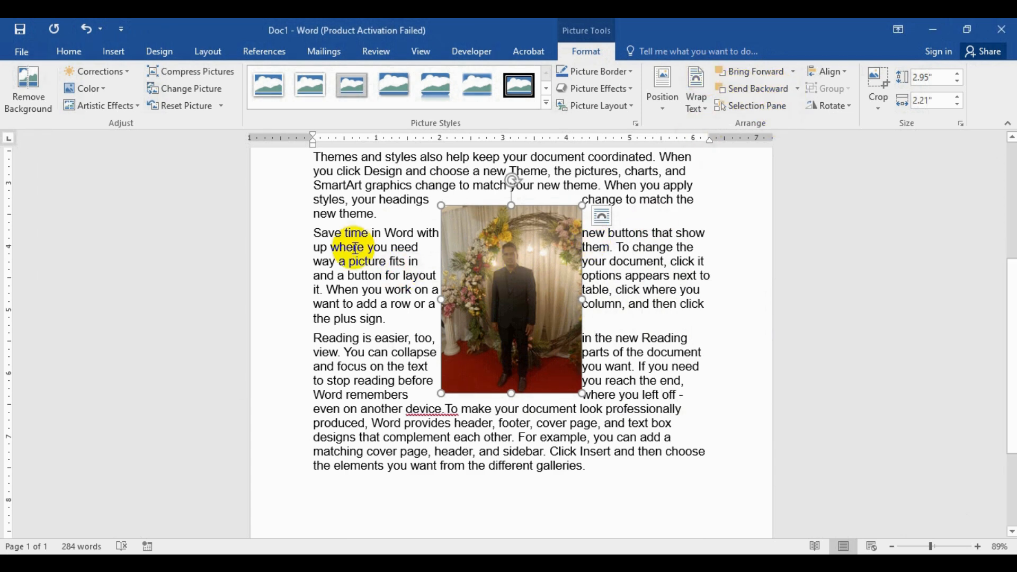
{"action": "left_click", "coordinate": [114, 51]}
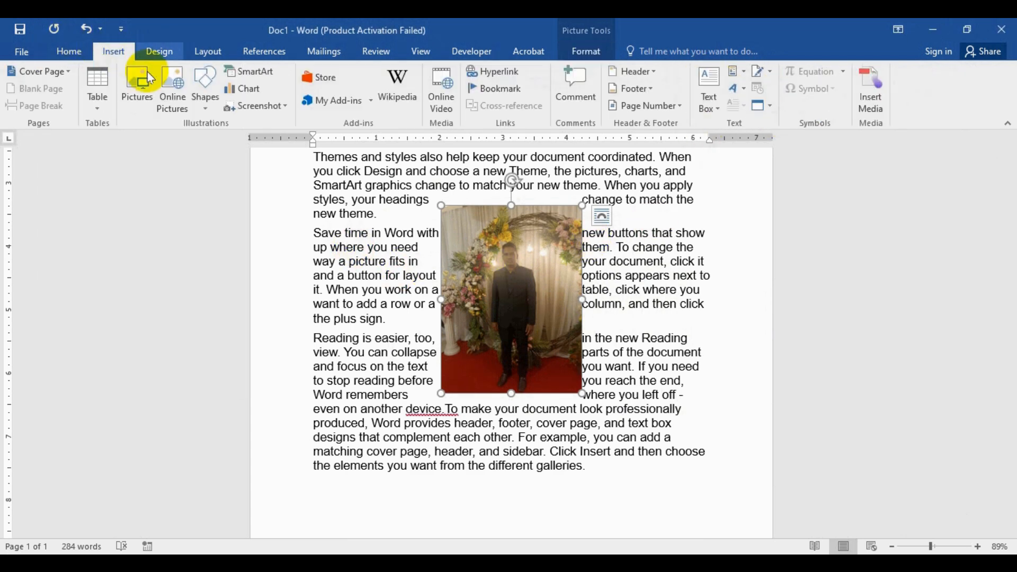
{"action": "left_click", "coordinate": [151, 97]}
{"action": "scroll", "coordinate": [53, 190], "scroll_direction": "up", "scroll_amount": 5}
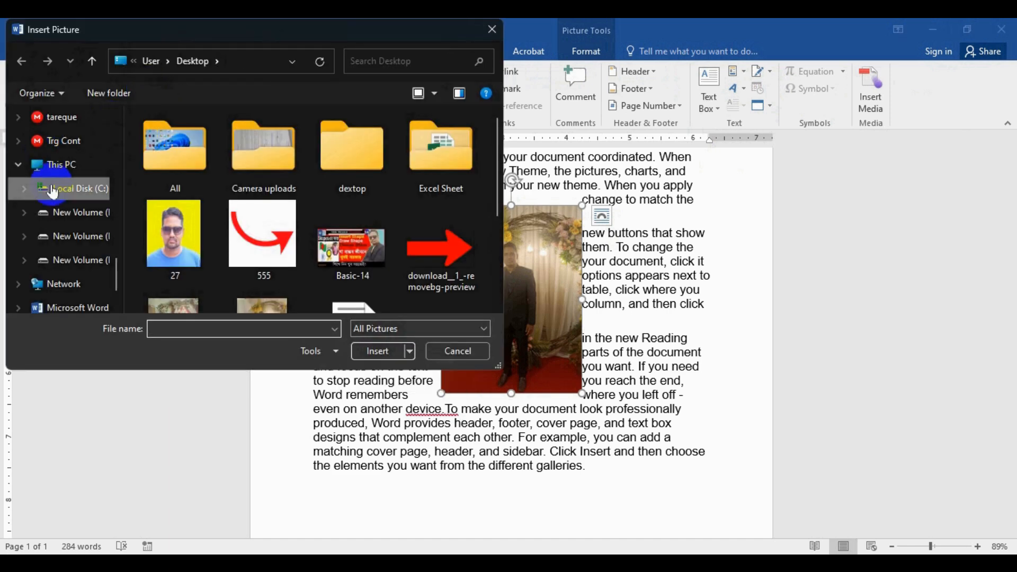
{"action": "scroll", "coordinate": [53, 191], "scroll_direction": "up", "scroll_amount": 5}
{"action": "left_click", "coordinate": [61, 217]}
{"action": "scroll", "coordinate": [310, 273], "scroll_direction": "down", "scroll_amount": 5}
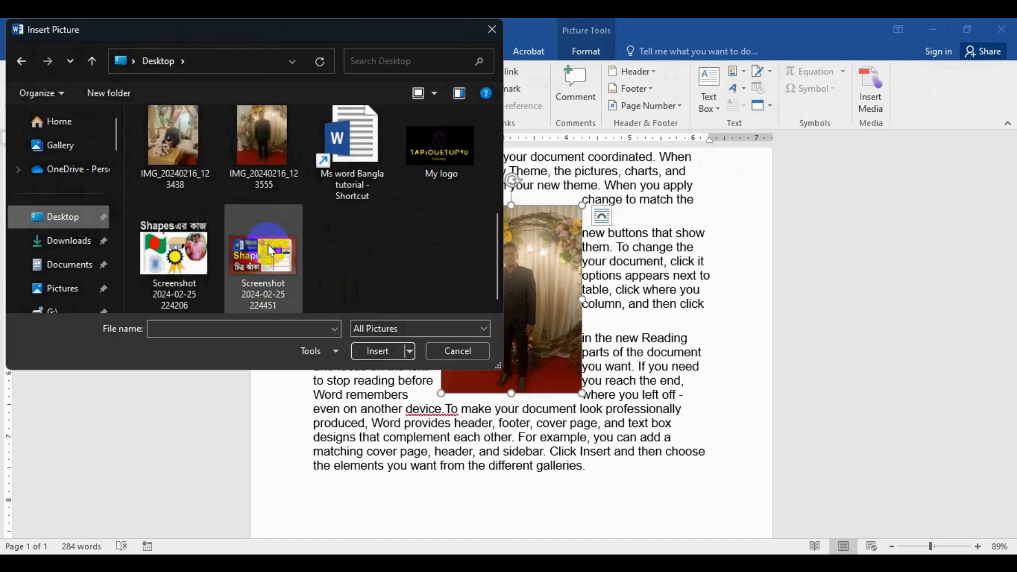
{"action": "left_click", "coordinate": [168, 234]}
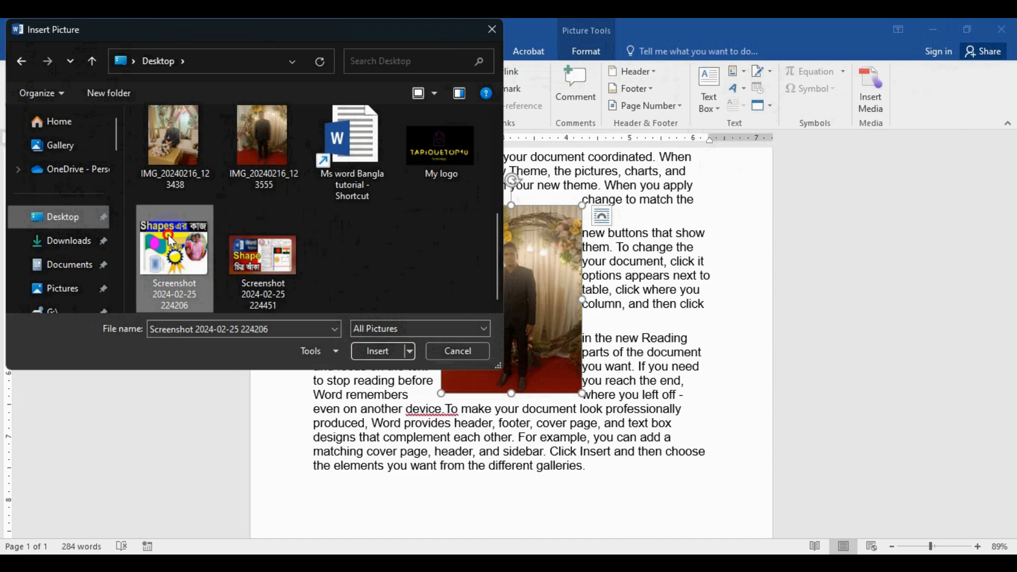
{"action": "left_click", "coordinate": [378, 351]}
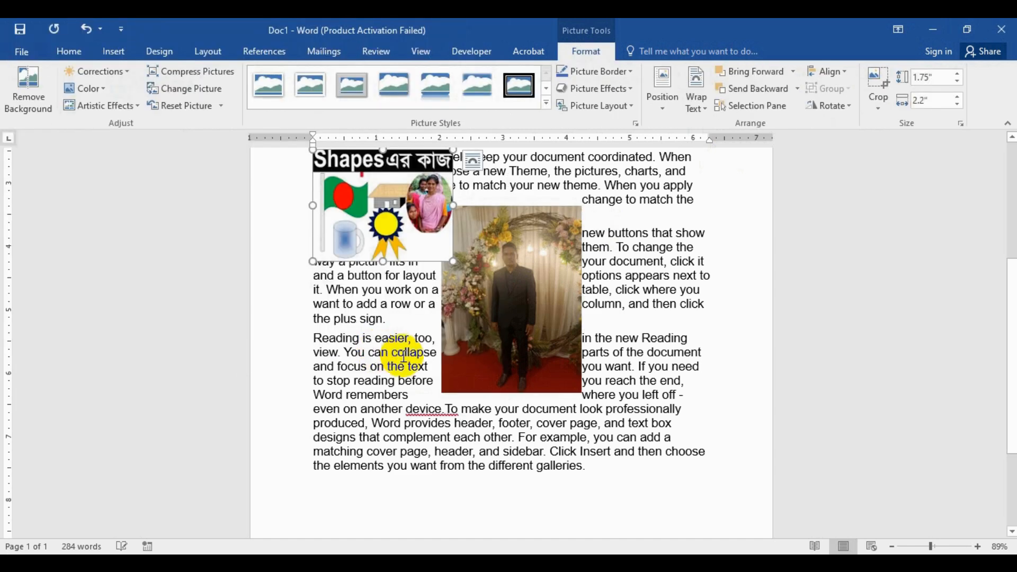
{"action": "left_click_drag", "start_coordinate": [417, 233], "coordinate": [382, 221]}
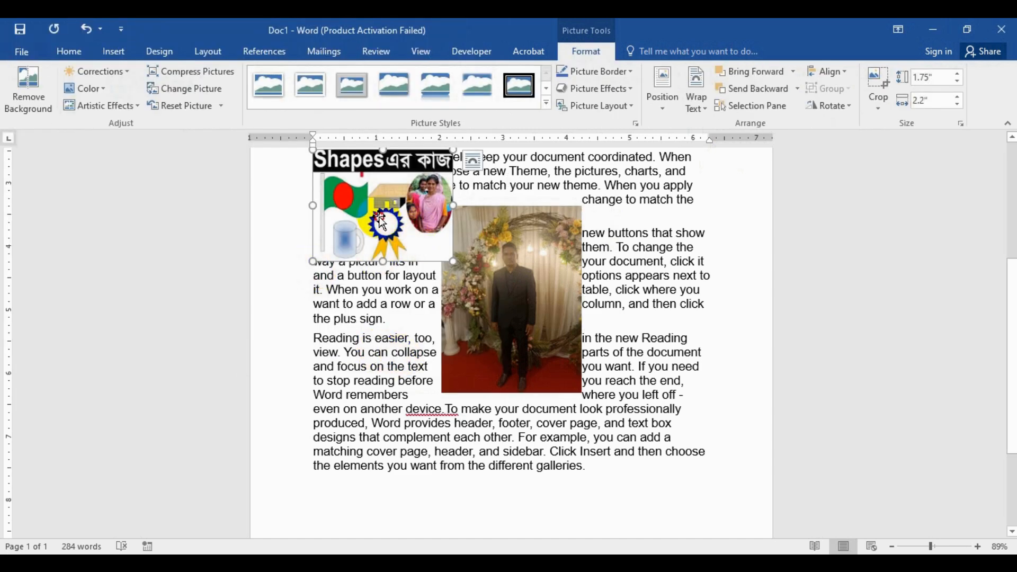
- Place the "Shapes" picture in front of text, enlarge it to about 2.77" by 3.48", and position it overlapping the portrait photo
{"action": "left_click", "coordinate": [703, 108]}
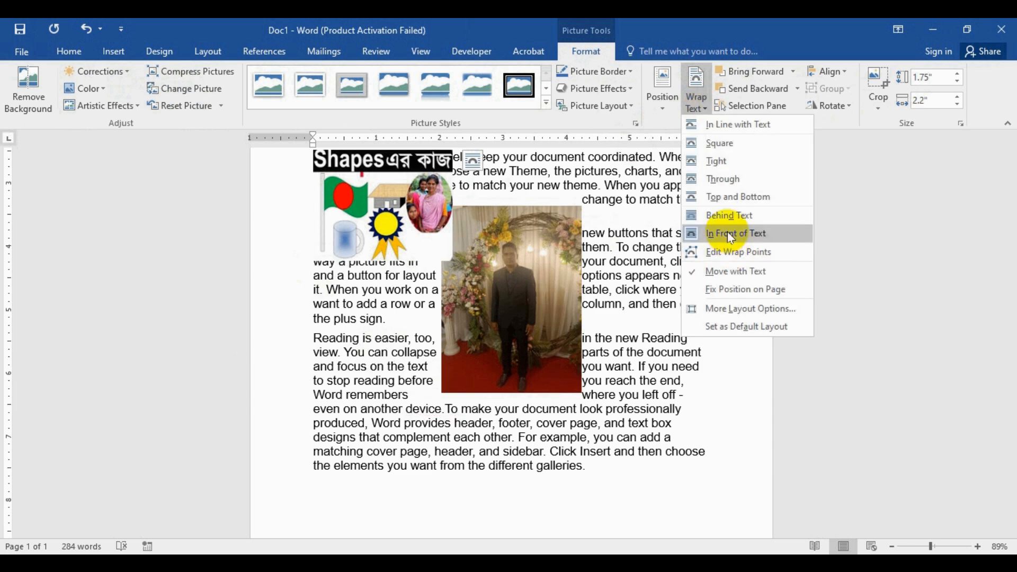
{"action": "left_click", "coordinate": [728, 233]}
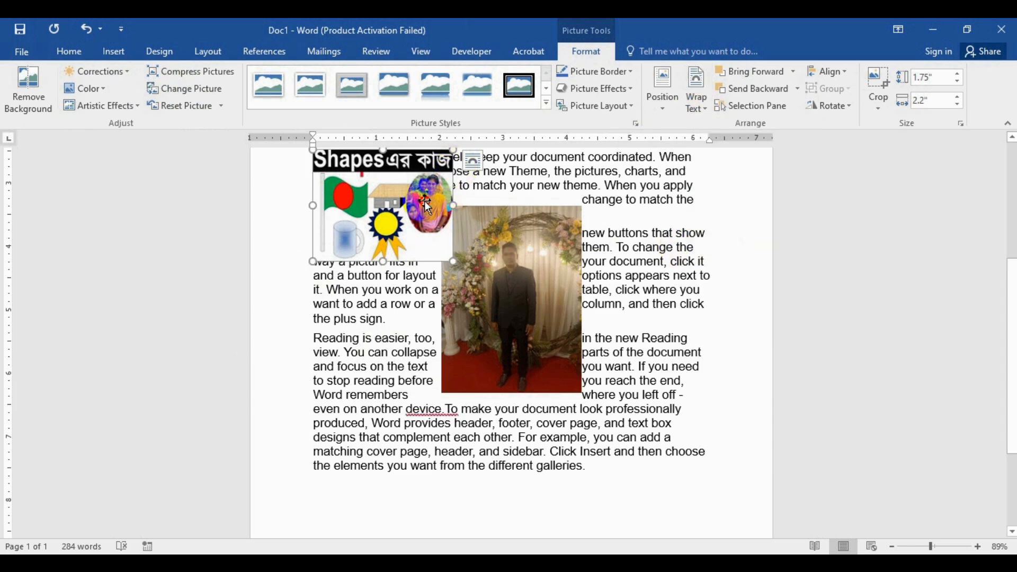
{"action": "left_click_drag", "start_coordinate": [426, 221], "coordinate": [428, 291]}
{"action": "left_click_drag", "start_coordinate": [456, 243], "coordinate": [537, 179]}
{"action": "left_click_drag", "start_coordinate": [421, 279], "coordinate": [418, 322]}
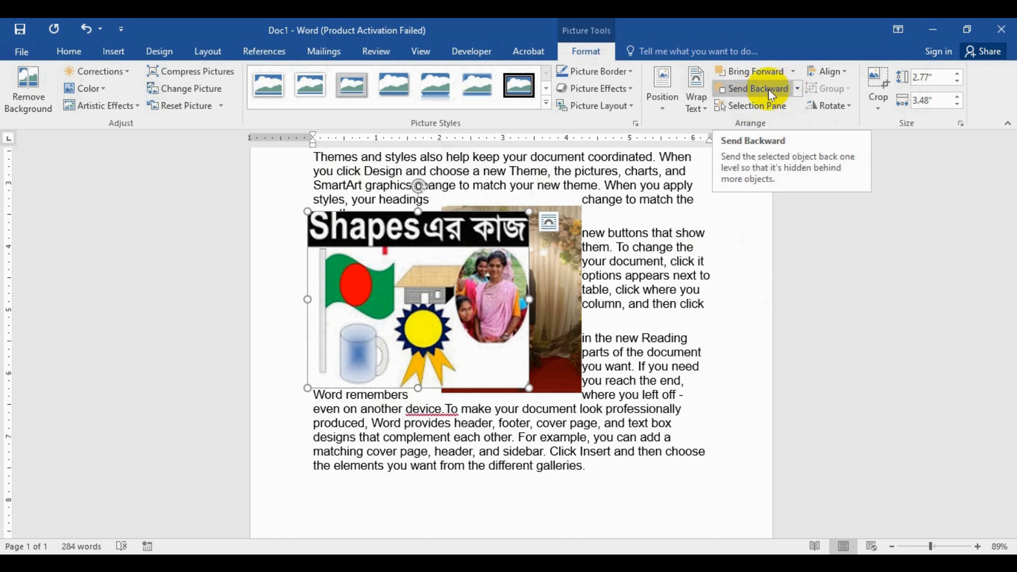
- Send the "Shapes" picture to the back, behind the portrait photo, and bring it to the front again
{"action": "left_click", "coordinate": [797, 88]}
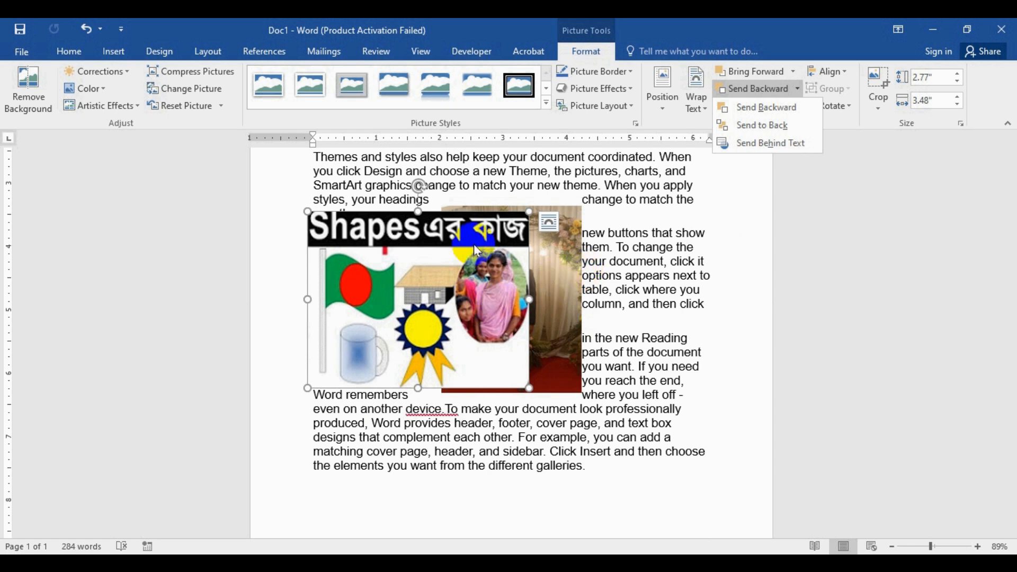
{"action": "left_click", "coordinate": [763, 125]}
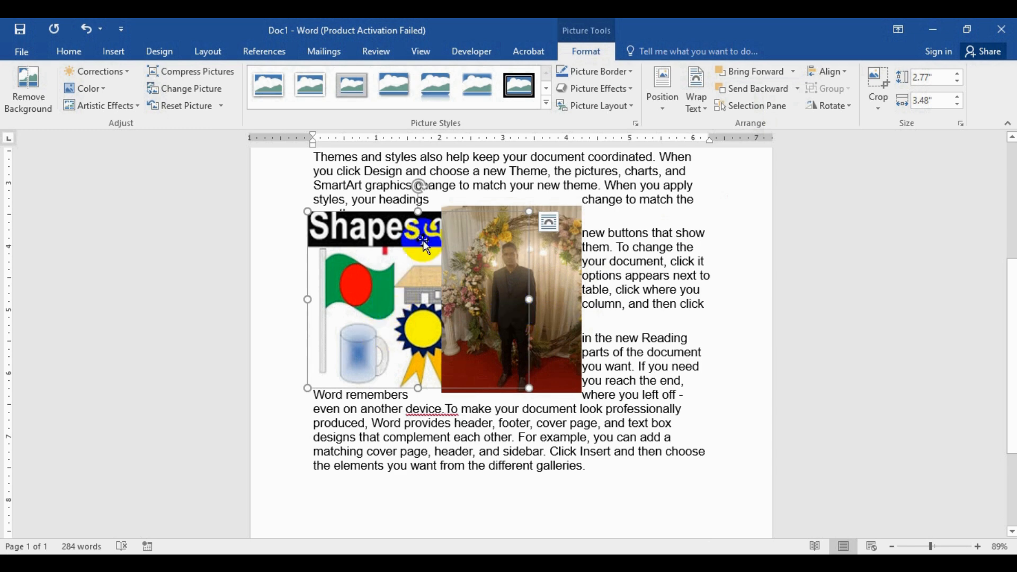
{"action": "left_click", "coordinate": [369, 291]}
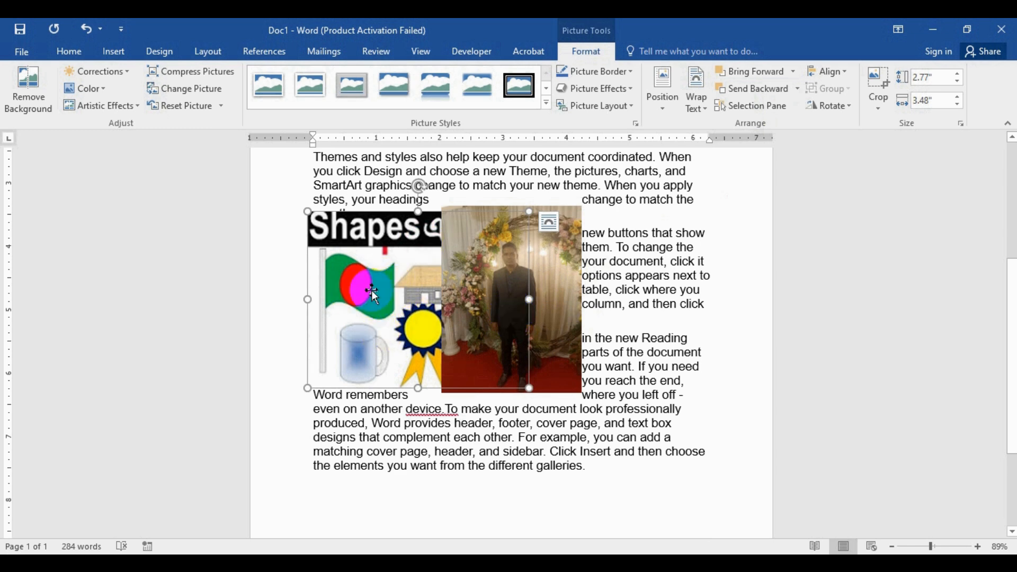
{"action": "left_click", "coordinate": [380, 281]}
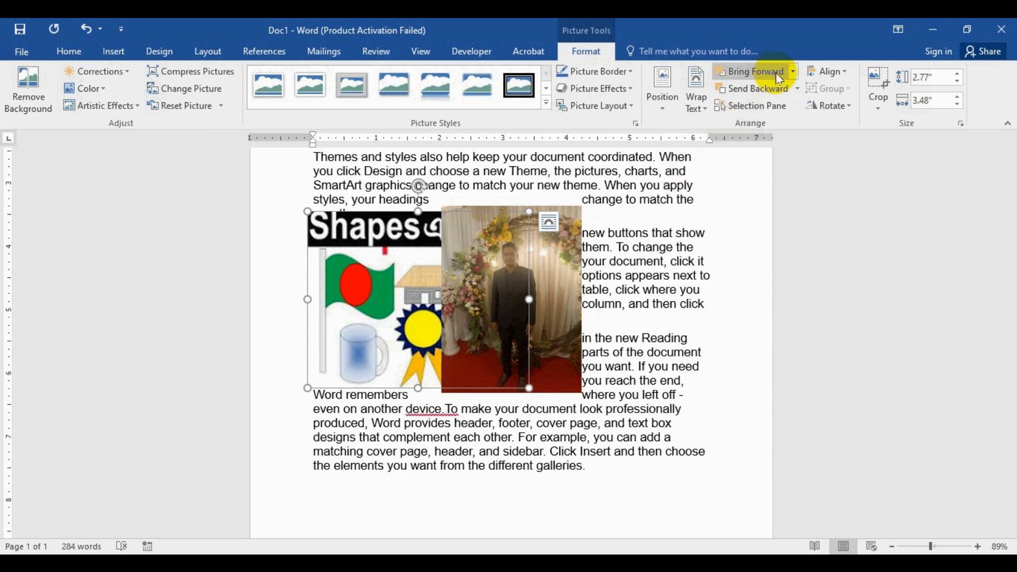
{"action": "left_click", "coordinate": [792, 73]}
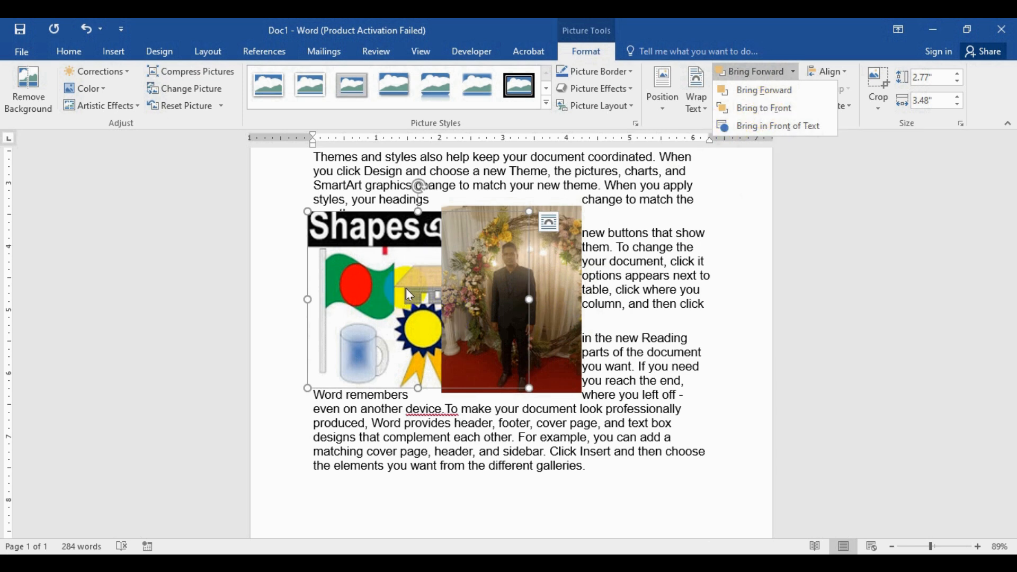
{"action": "left_click", "coordinate": [767, 108]}
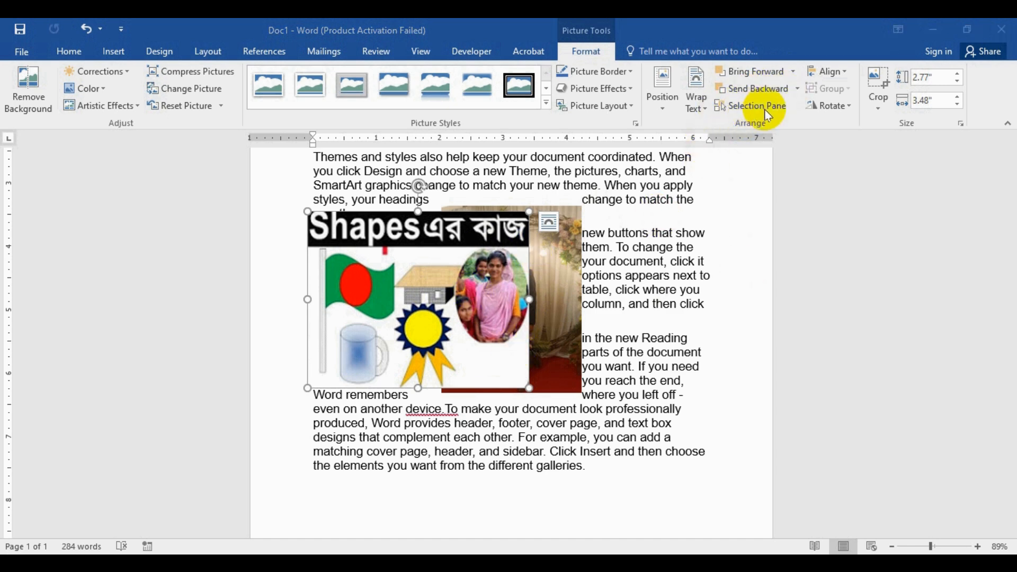
- Display the Selection pane, hide all pictures on the page and show them all again
{"action": "left_click", "coordinate": [786, 109]}
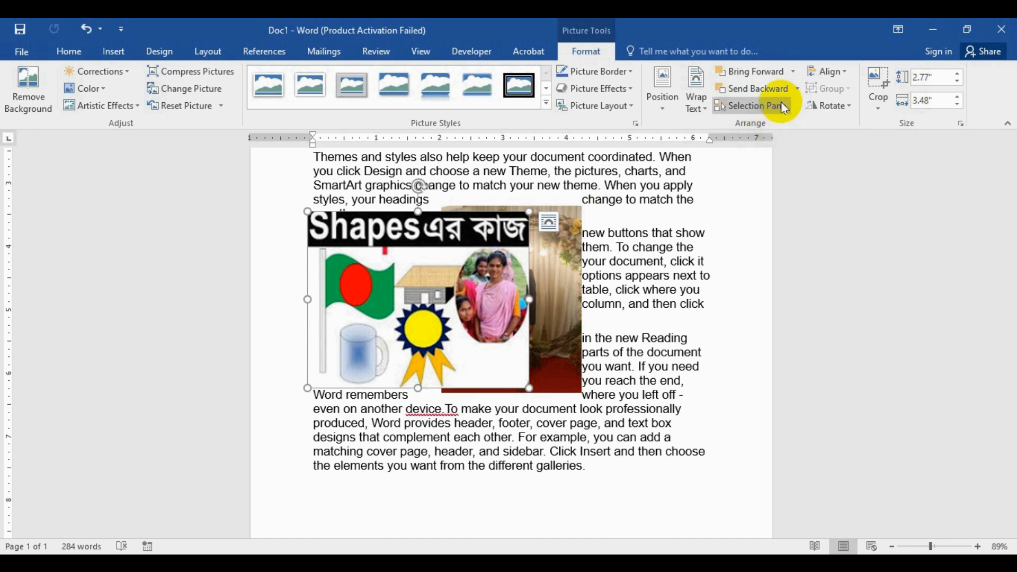
{"action": "left_click", "coordinate": [783, 108]}
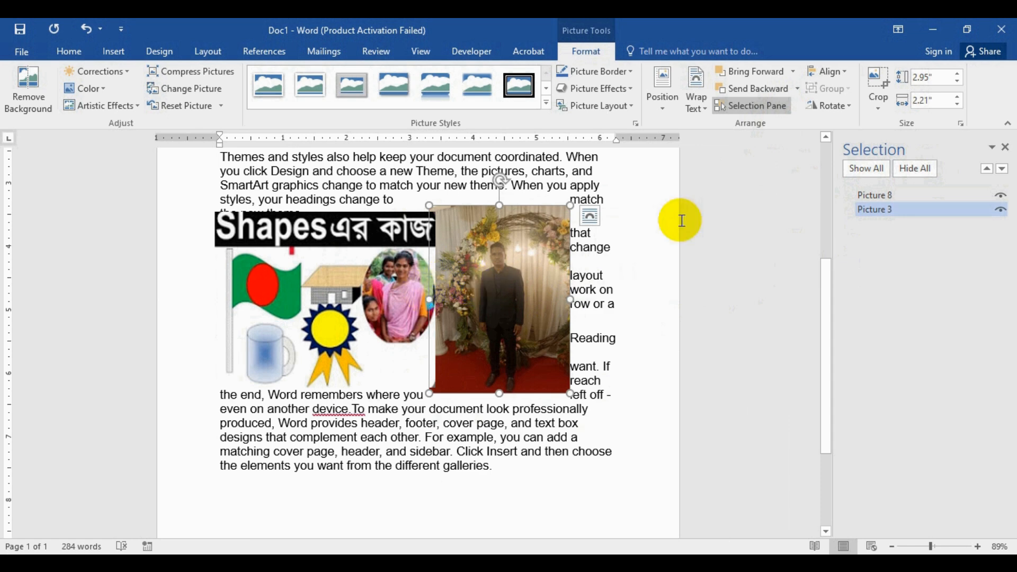
{"action": "left_click", "coordinate": [911, 168]}
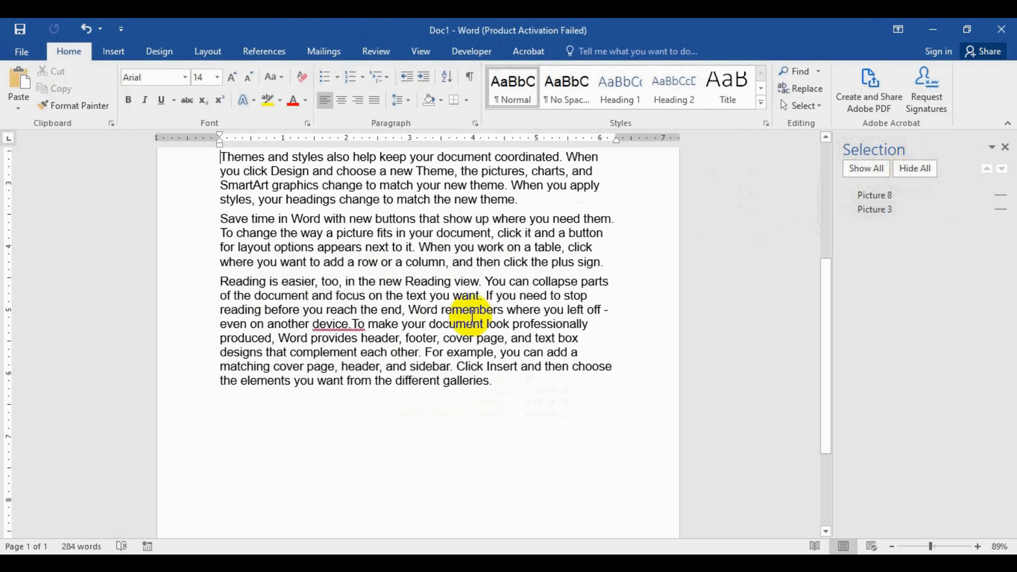
{"action": "left_click", "coordinate": [867, 170]}
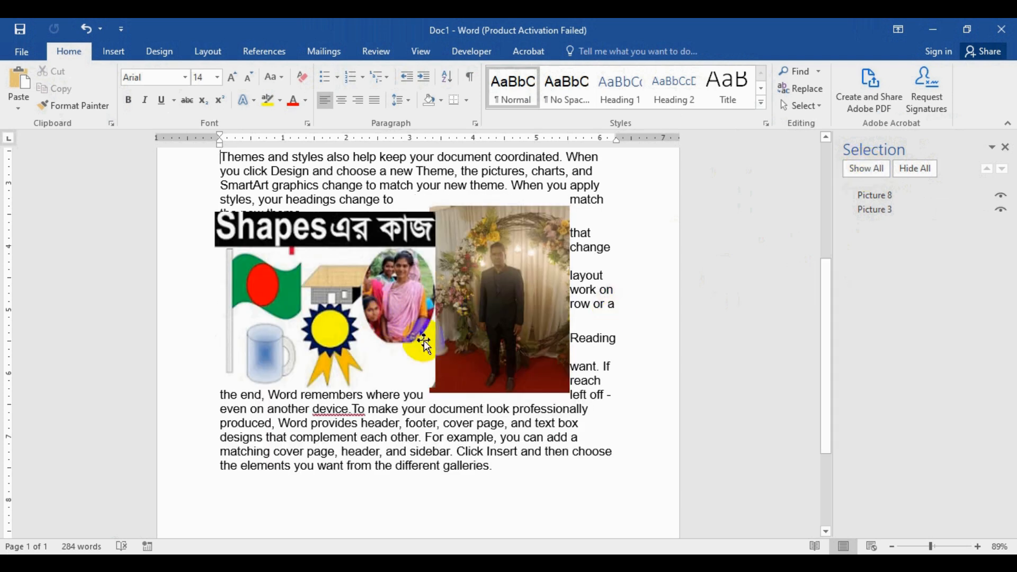
{"action": "left_click_drag", "start_coordinate": [424, 344], "coordinate": [358, 316]}
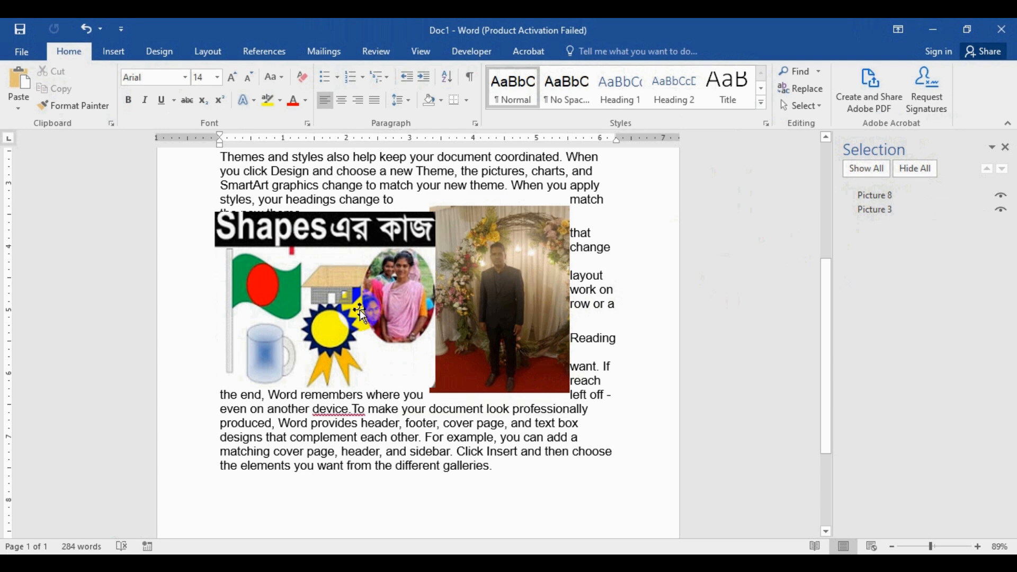
{"action": "left_click_drag", "start_coordinate": [378, 304], "coordinate": [473, 297]}
- Hide Picture 8 and Picture 3 individually and make all pictures visible again
{"action": "left_click", "coordinate": [884, 198]}
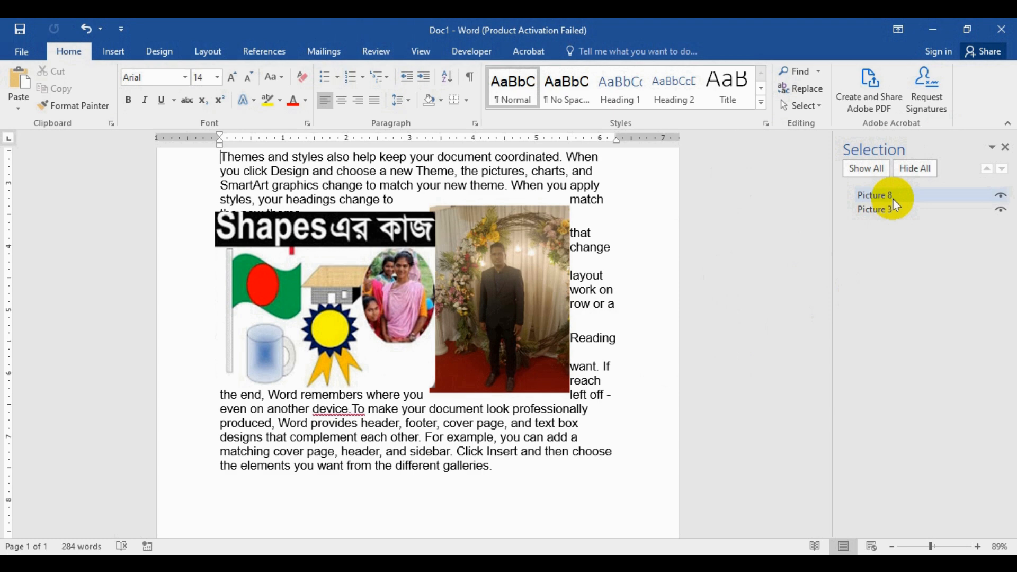
{"action": "left_click", "coordinate": [1001, 198]}
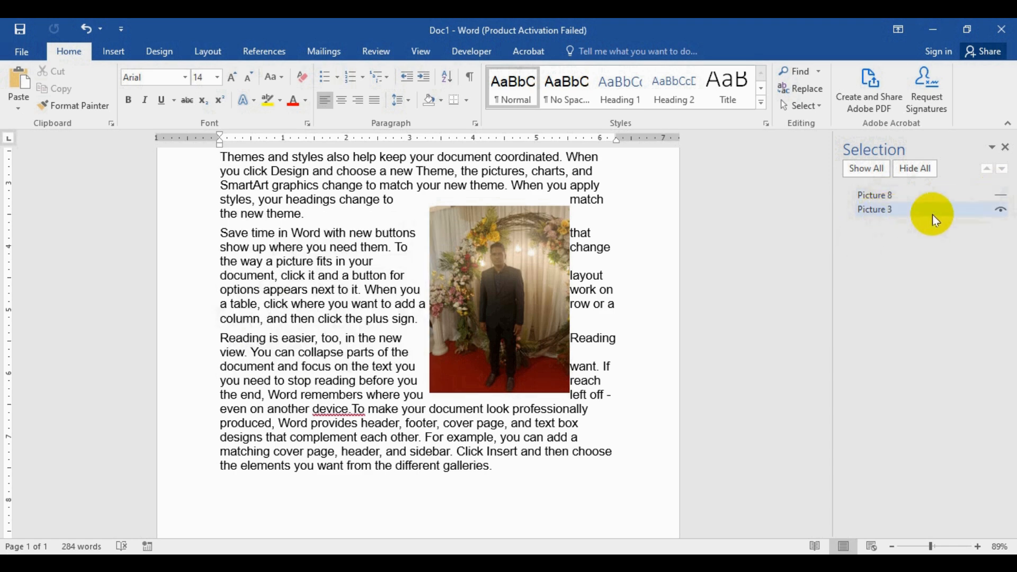
{"action": "left_click", "coordinate": [1002, 211]}
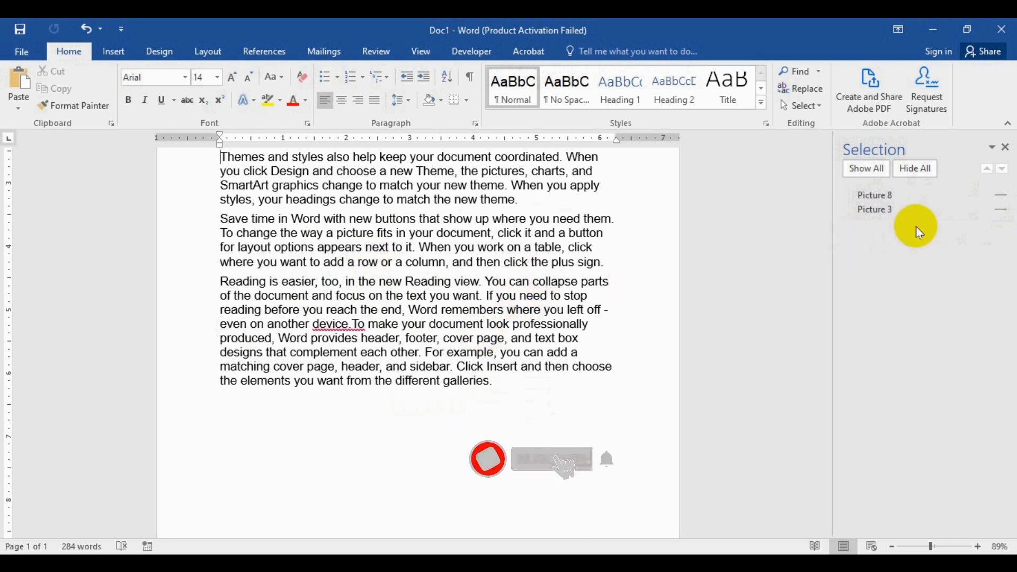
{"action": "left_click", "coordinate": [869, 169]}
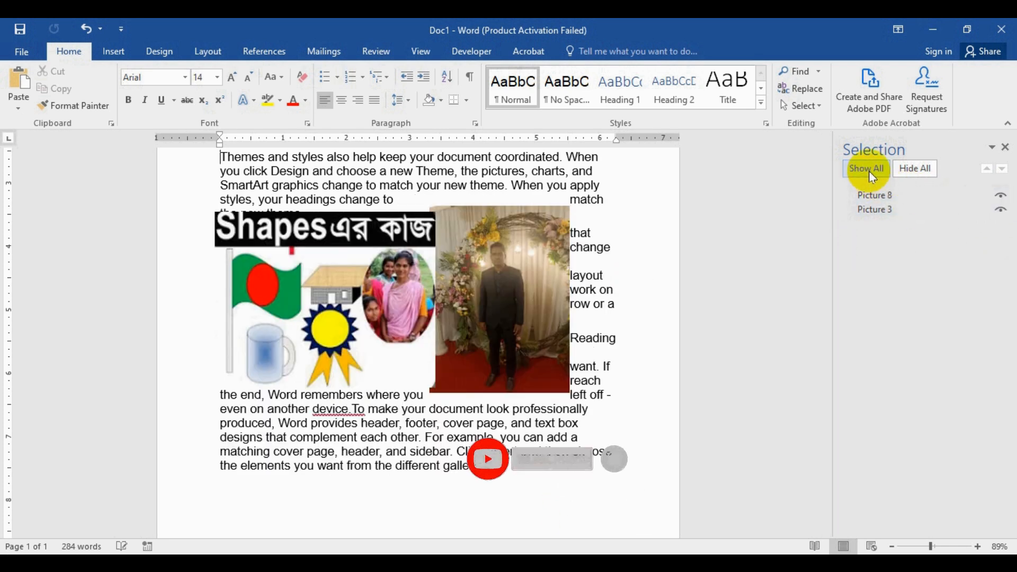
{"action": "left_click", "coordinate": [504, 339]}
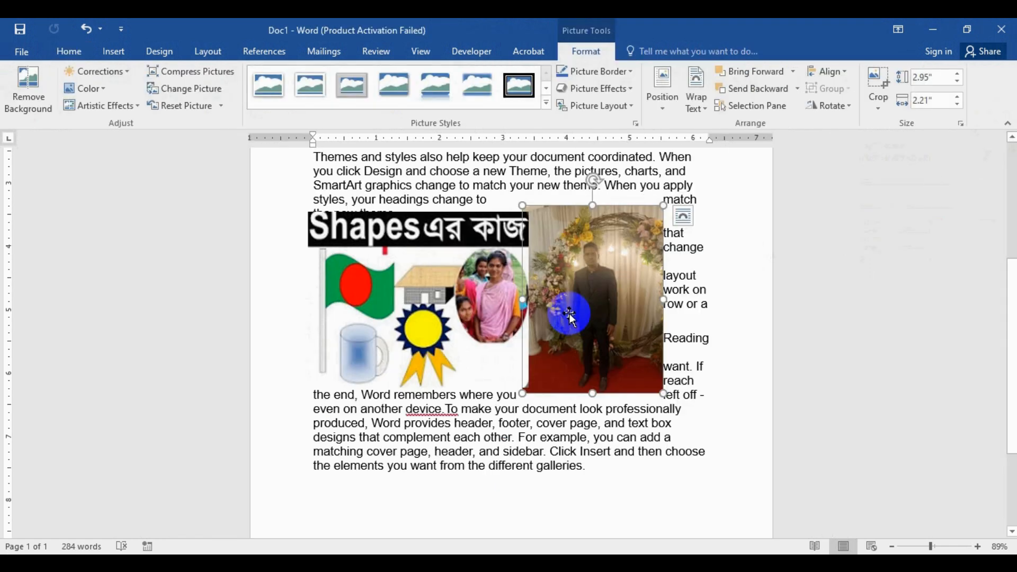
{"action": "left_click", "coordinate": [845, 71]}
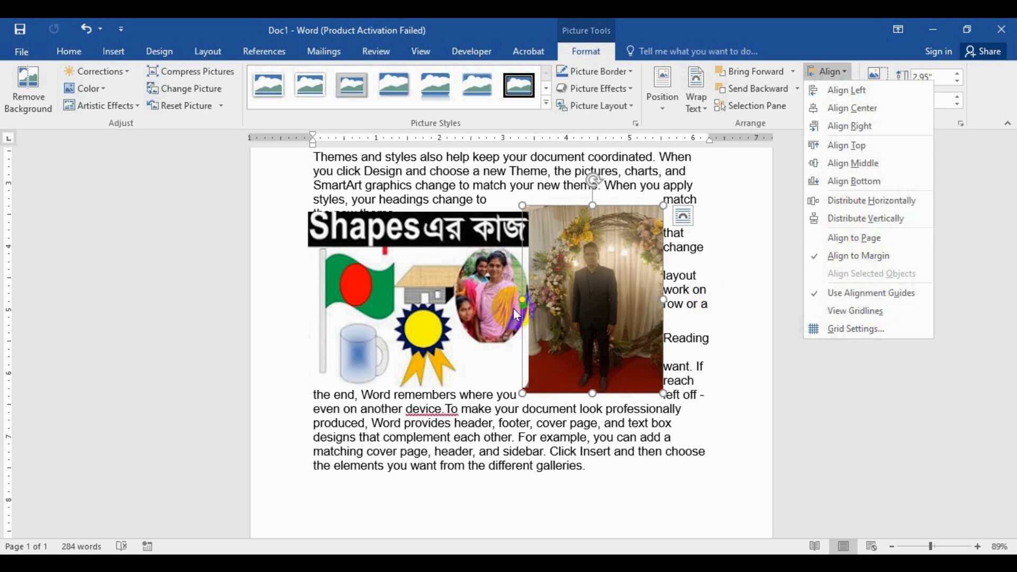
{"action": "key", "text": "Escape"}
{"action": "key", "text": "Delete"}
{"action": "key", "text": "ctrl+z"}
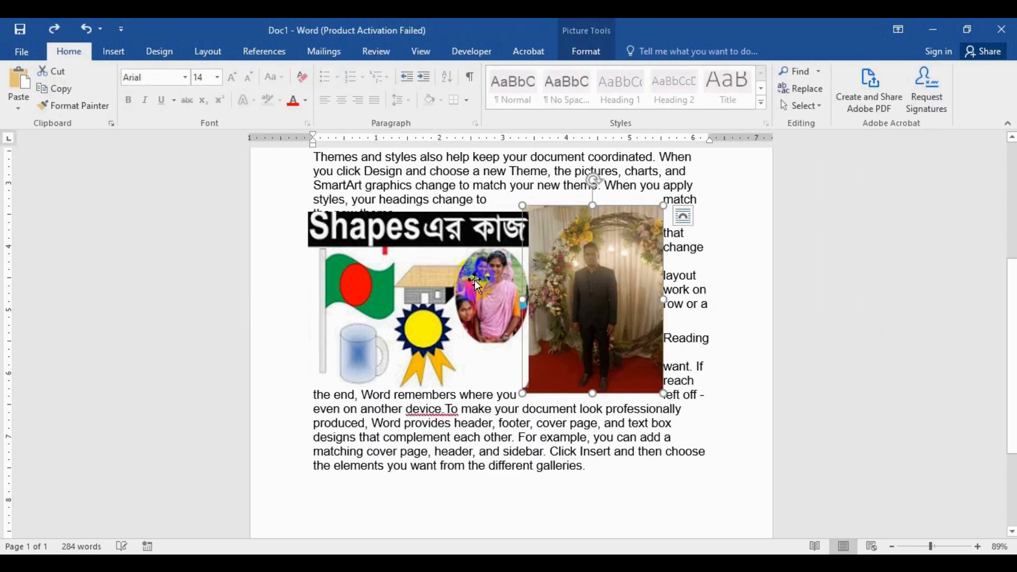
- Delete the "Shapes" picture from the document, leaving only the portrait photo
{"action": "left_click", "coordinate": [404, 257]}
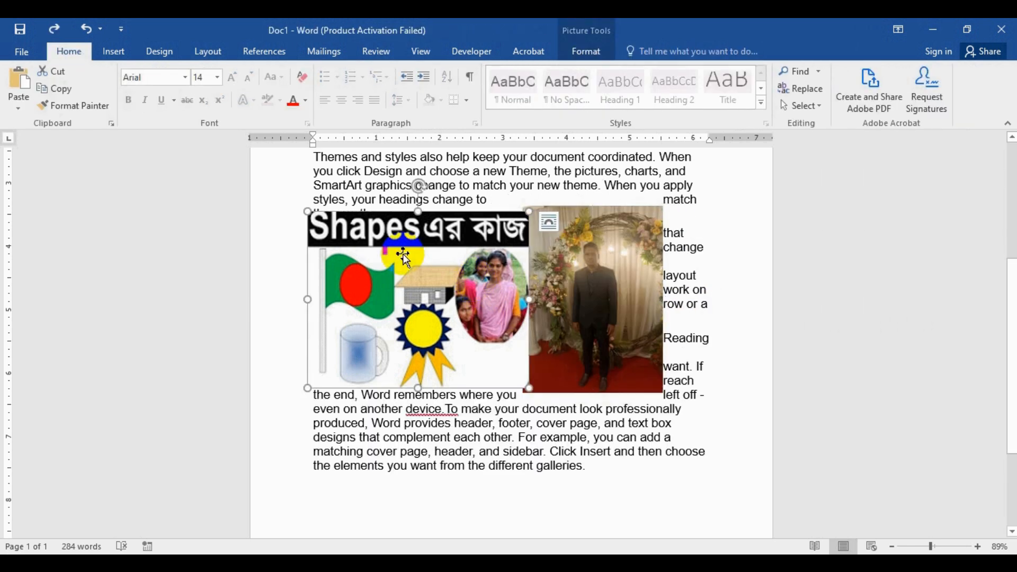
{"action": "key", "text": "Delete"}
- Align the portrait photo to the left margin and to the right margin
{"action": "left_click", "coordinate": [582, 263]}
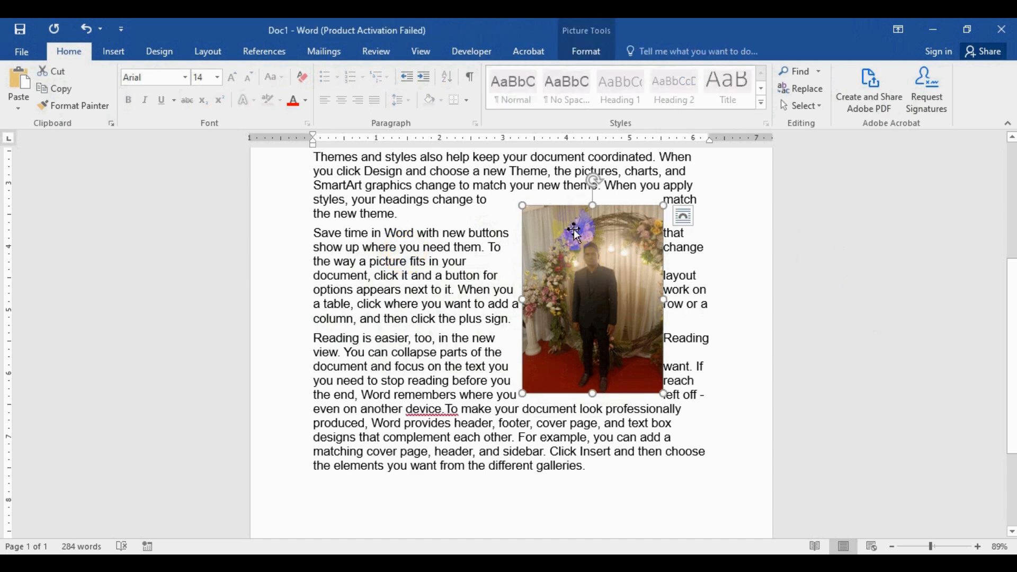
{"action": "left_click", "coordinate": [586, 51]}
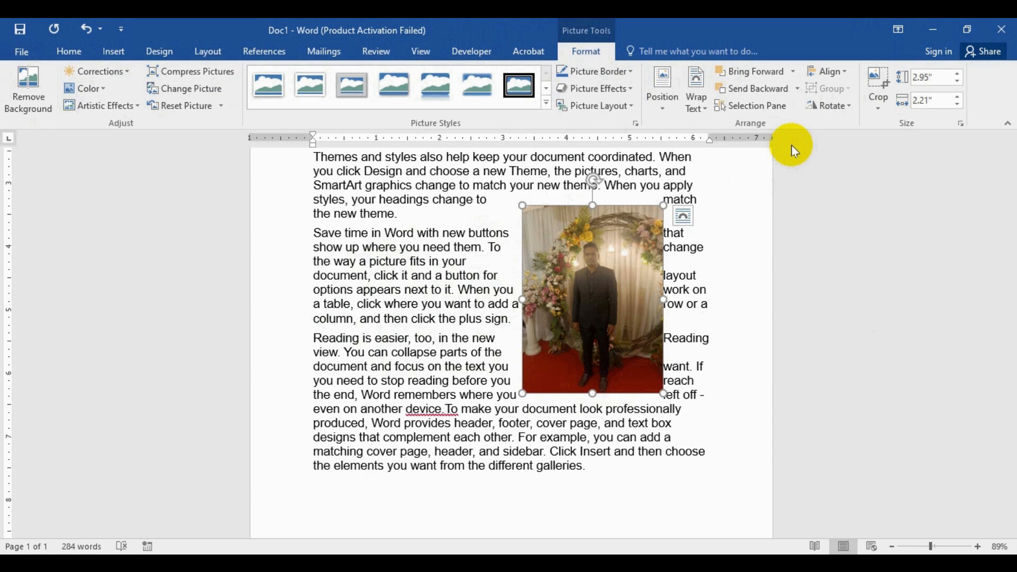
{"action": "left_click", "coordinate": [845, 74]}
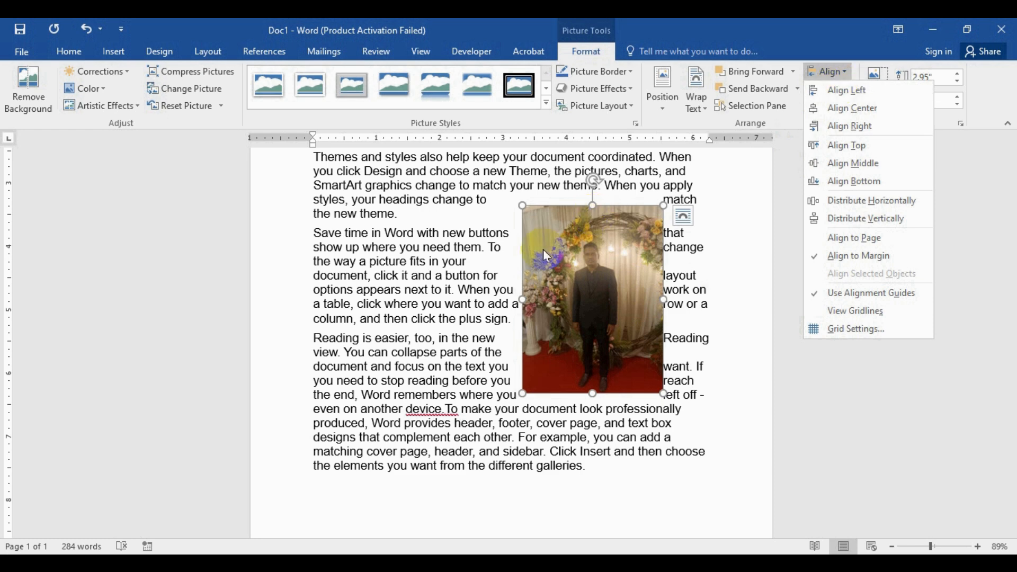
{"action": "left_click", "coordinate": [864, 94]}
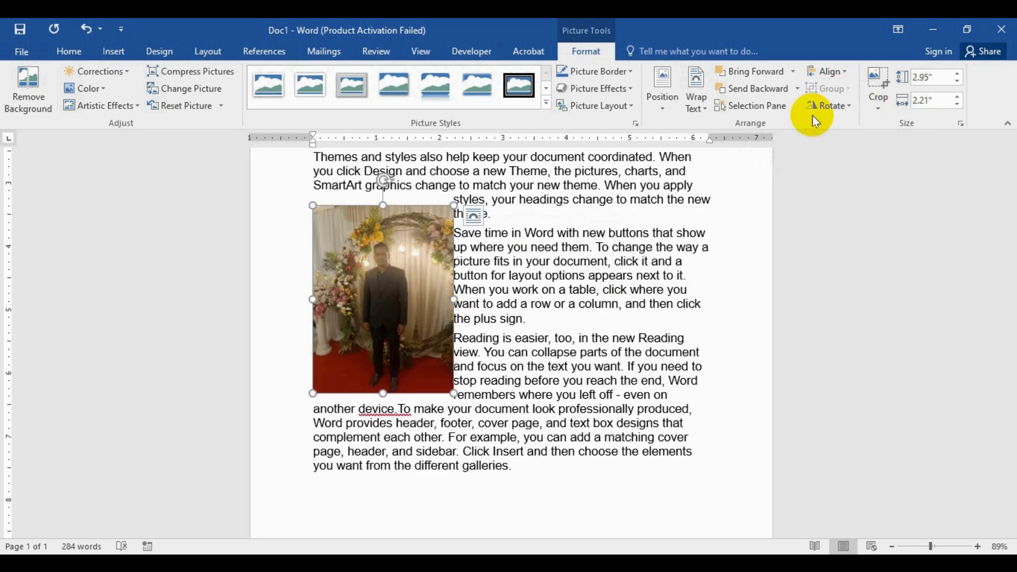
{"action": "left_click", "coordinate": [848, 73]}
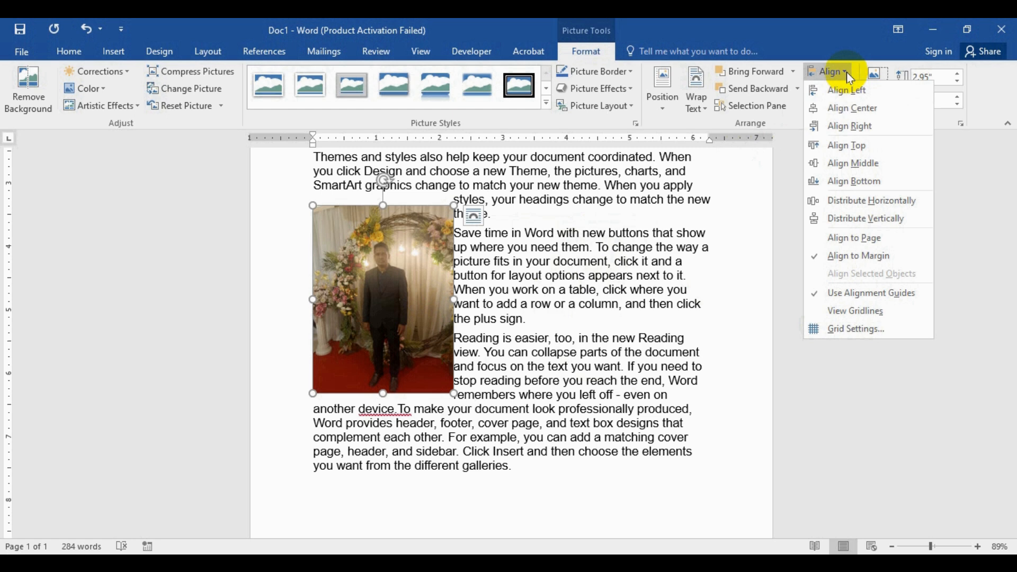
{"action": "left_click", "coordinate": [856, 126]}
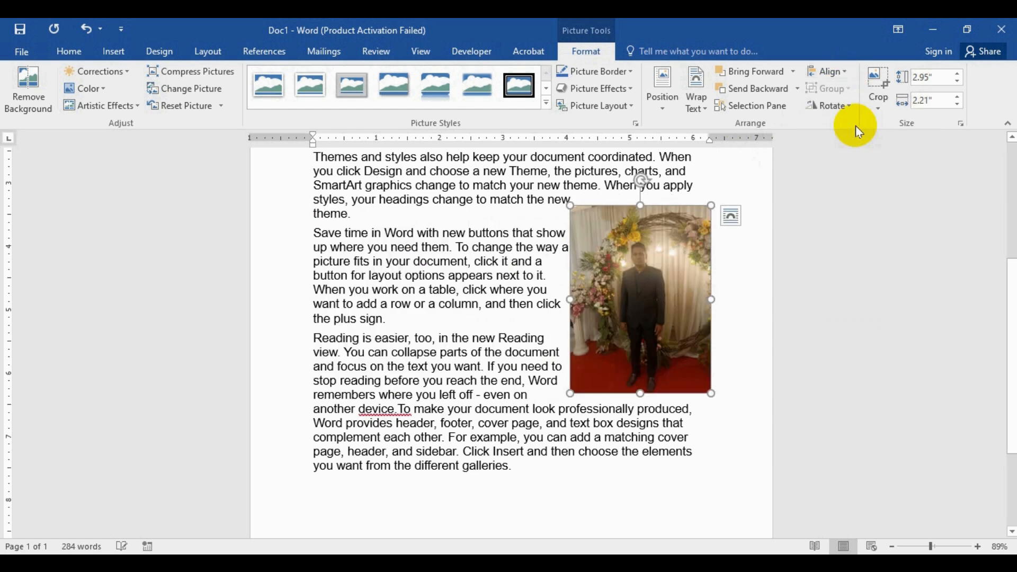
- Center the portrait photo horizontally between the margins and align it to the bottom margin
{"action": "left_click", "coordinate": [843, 73]}
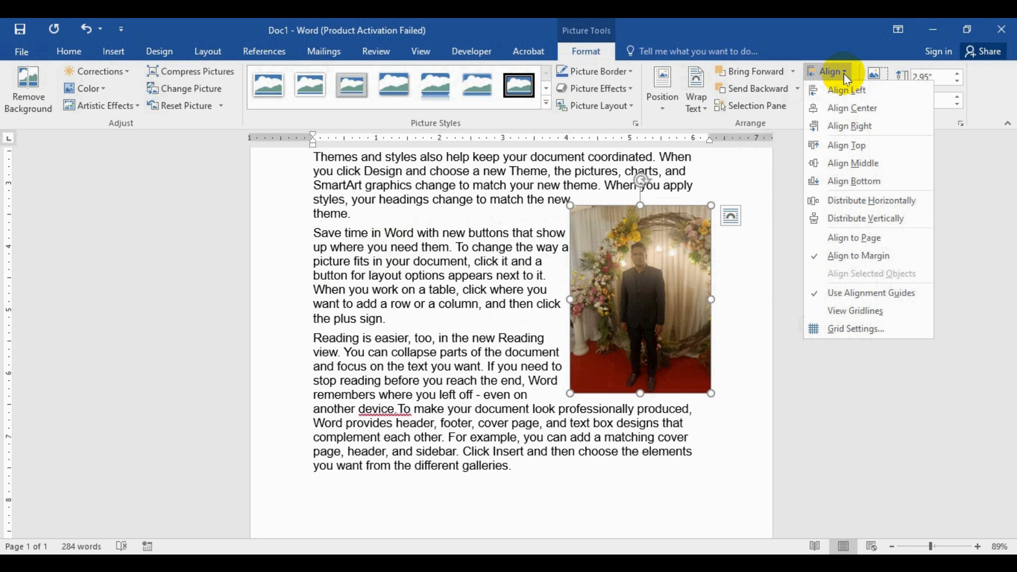
{"action": "left_click", "coordinate": [845, 110]}
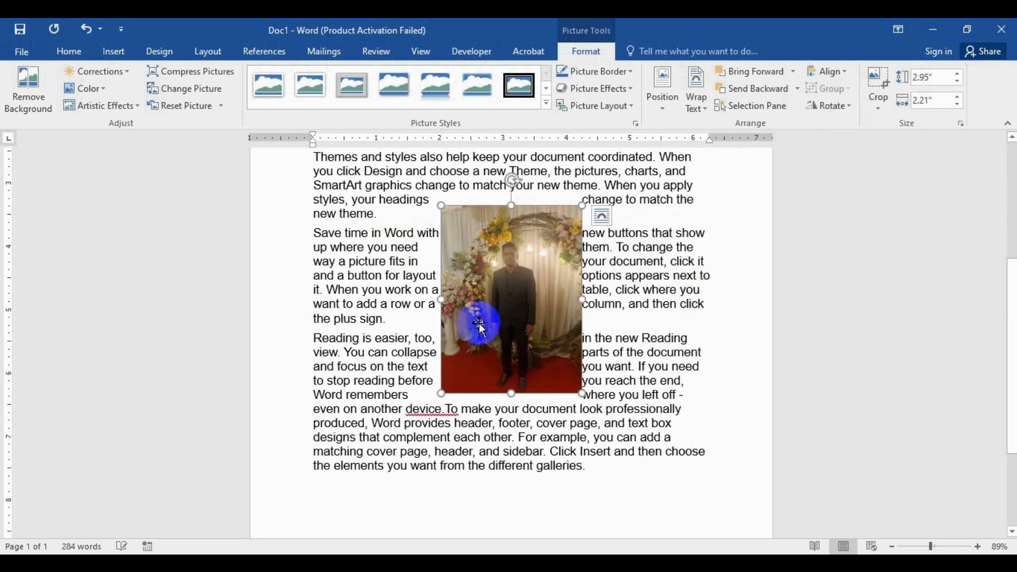
{"action": "left_click", "coordinate": [847, 76]}
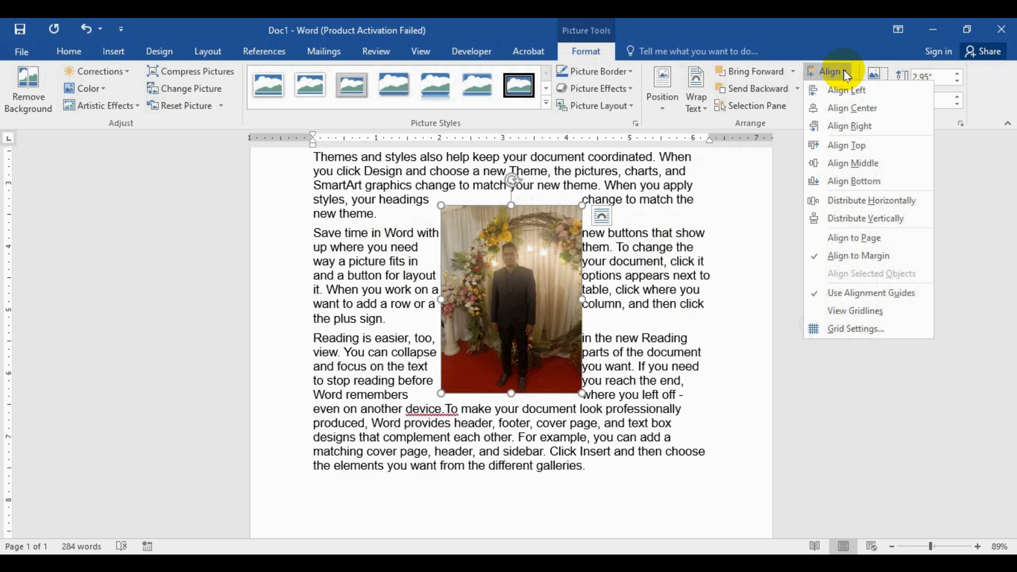
{"action": "left_click", "coordinate": [864, 183]}
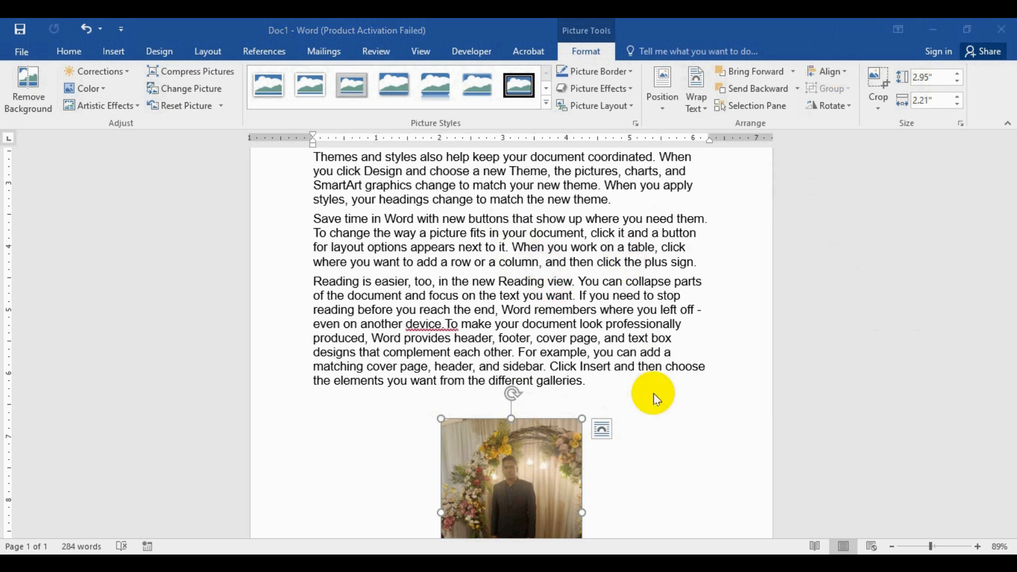
- Rotate the portrait photo right 90° and position it in the middle center of the page with text wrapping
{"action": "left_click", "coordinate": [849, 106]}
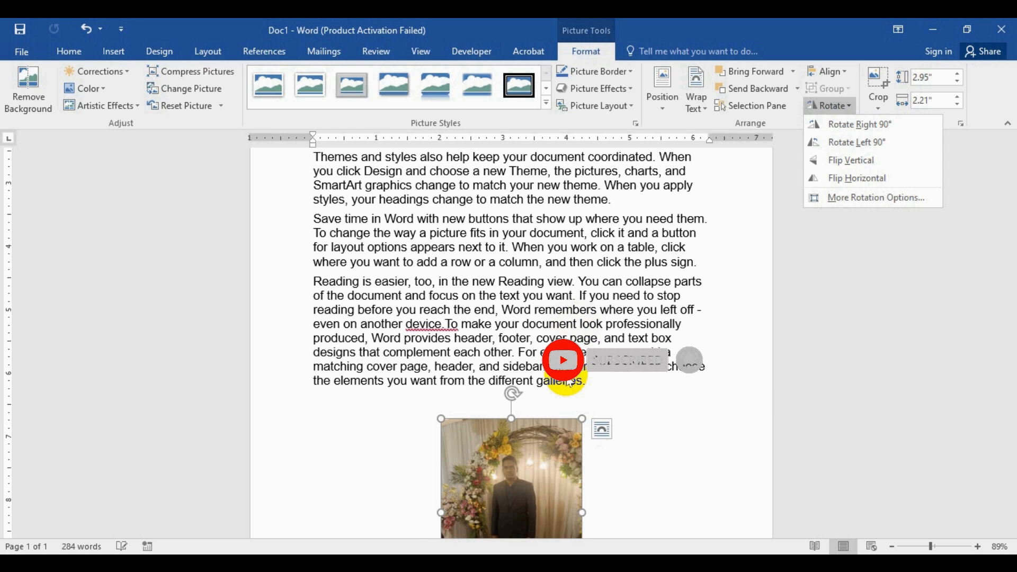
{"action": "left_click", "coordinate": [877, 124]}
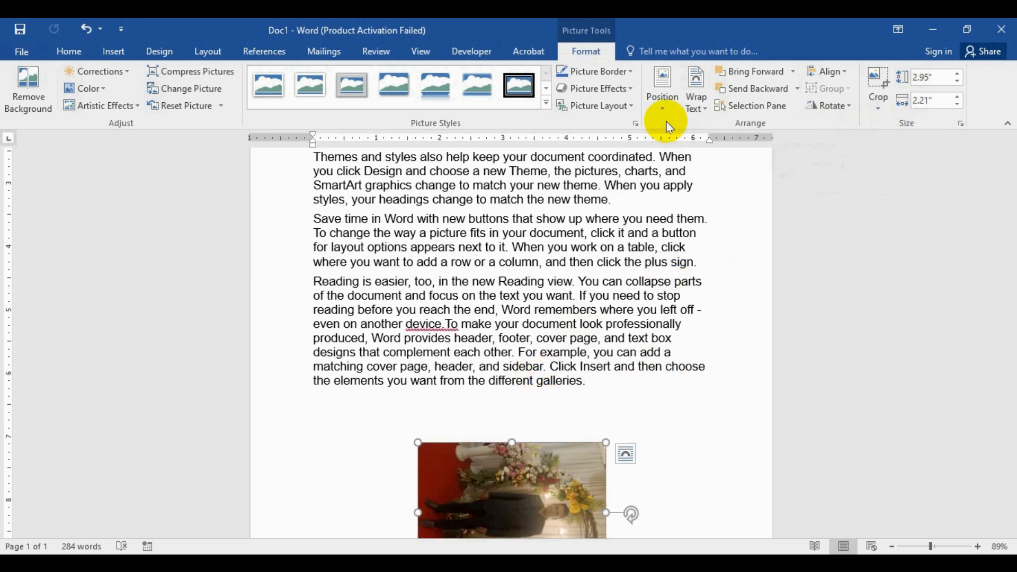
{"action": "left_click", "coordinate": [664, 106]}
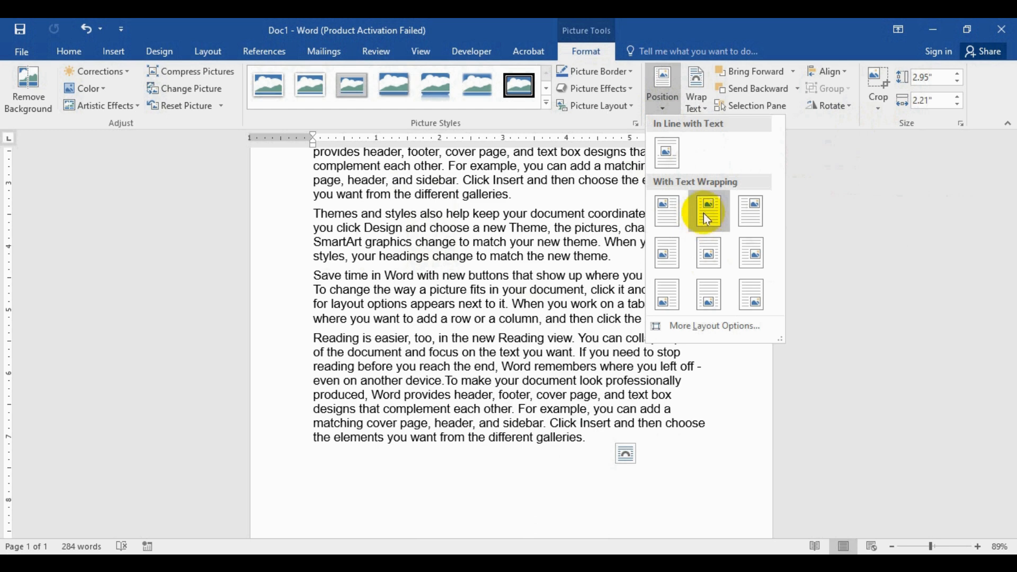
{"action": "left_click", "coordinate": [707, 254]}
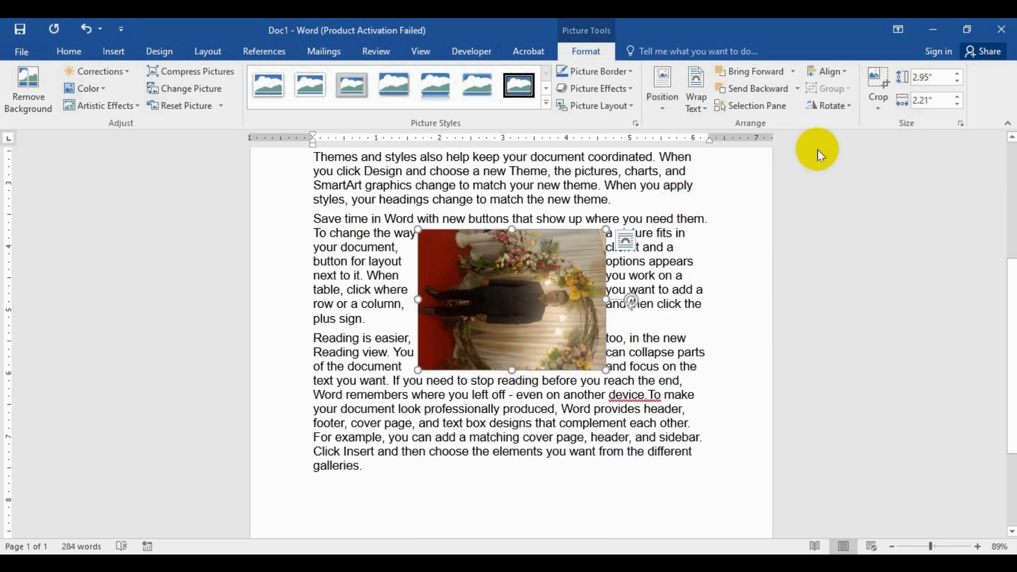
- Rotate the portrait photo left 90° and flip it vertically
{"action": "left_click", "coordinate": [837, 106]}
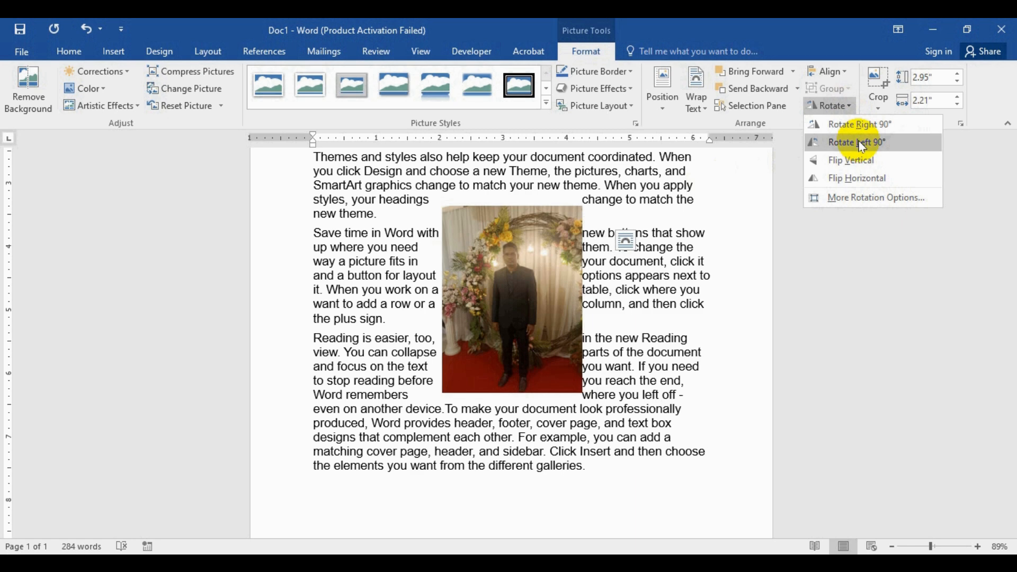
{"action": "left_click", "coordinate": [862, 143]}
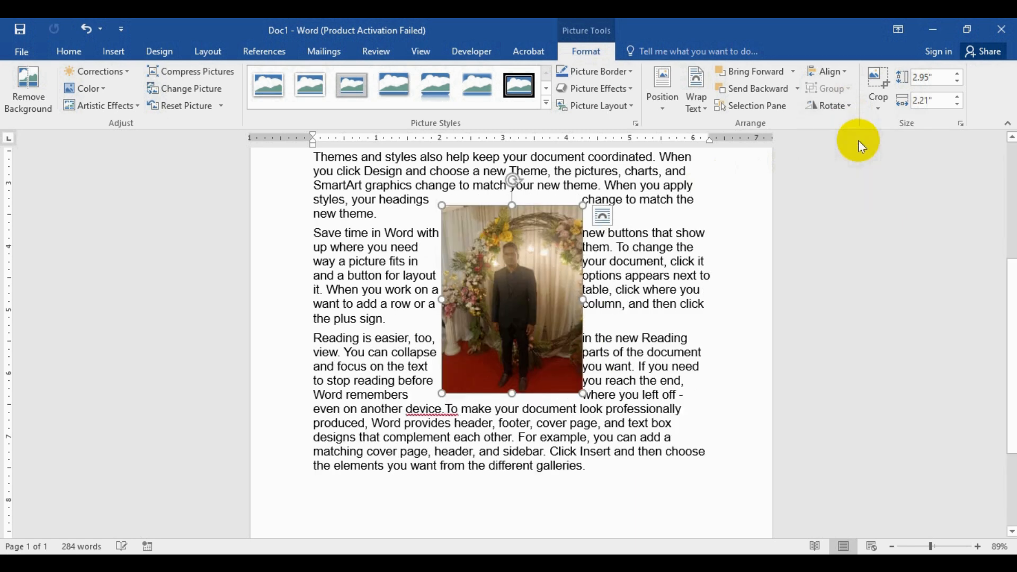
{"action": "left_click", "coordinate": [852, 107]}
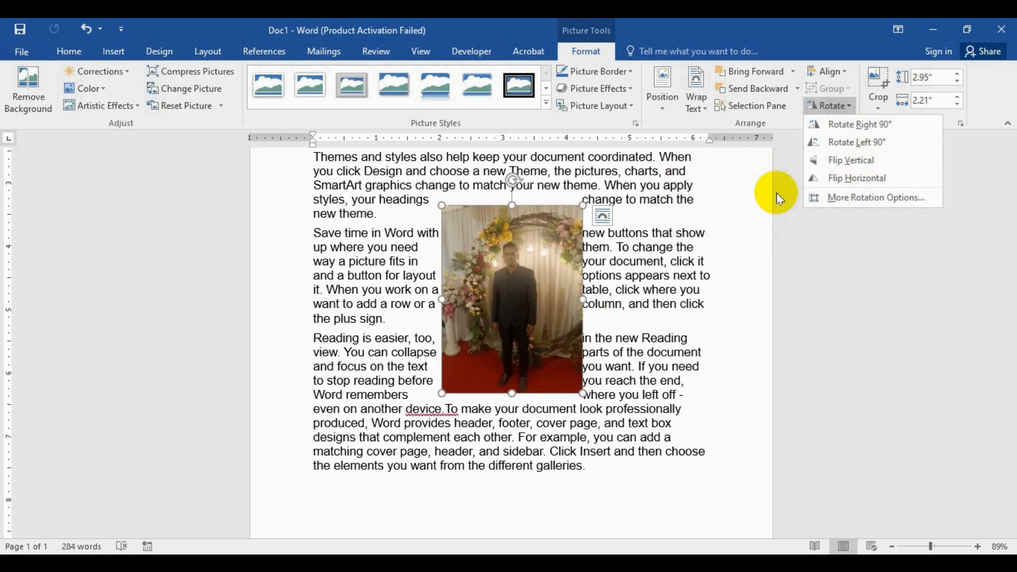
{"action": "left_click", "coordinate": [856, 168]}
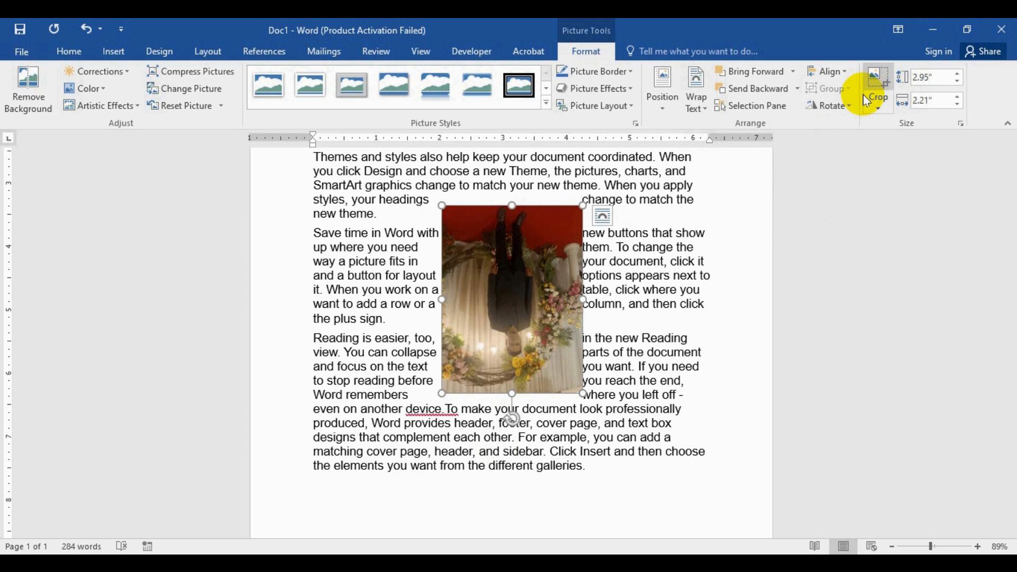
{"action": "left_click", "coordinate": [850, 107]}
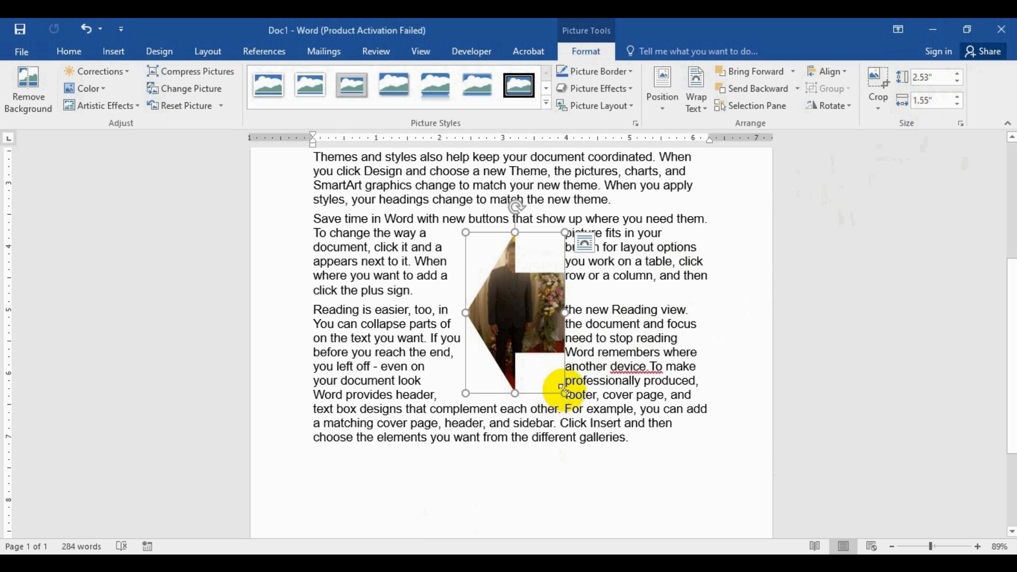
- Stretch the arrow-shaped picture freehand to about 3.34" high and 2.79" wide, and increase its height to 3.7"
{"action": "left_click_drag", "start_coordinate": [565, 395], "coordinate": [520, 444]}
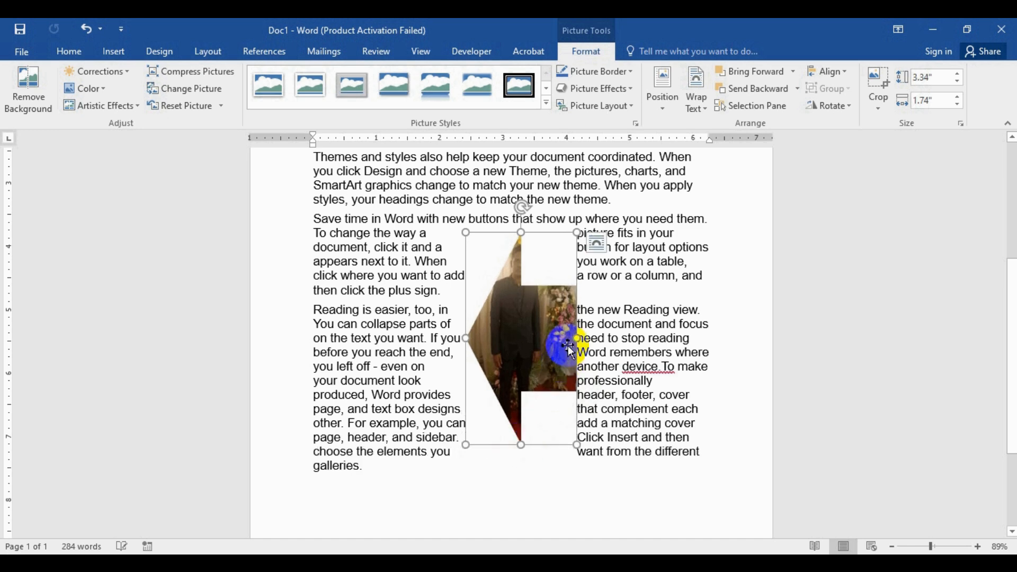
{"action": "left_click_drag", "start_coordinate": [577, 339], "coordinate": [643, 338]}
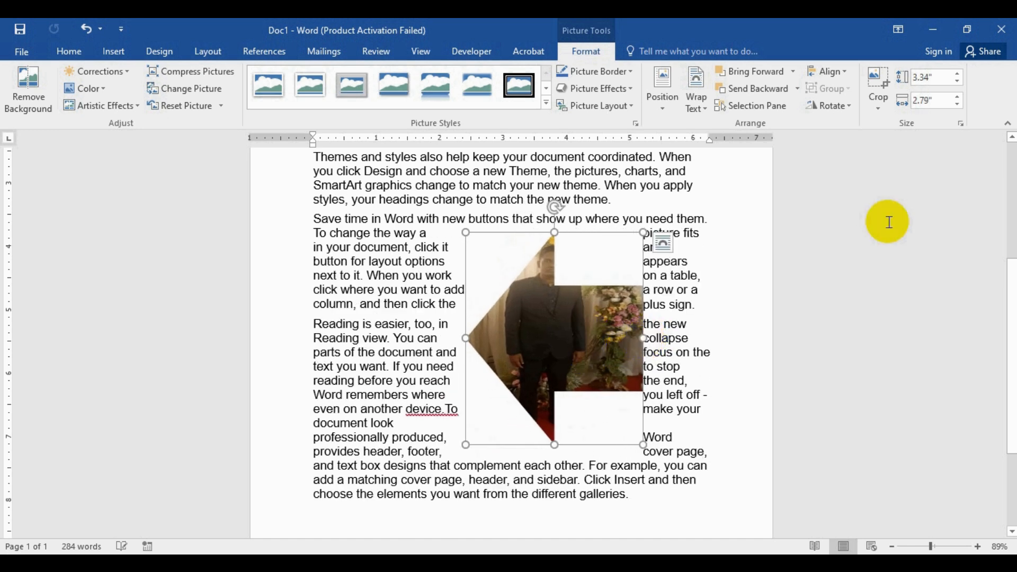
{"action": "left_click", "coordinate": [958, 75]}
{"action": "left_click", "coordinate": [957, 75]}
{"action": "left_click", "coordinate": [958, 76]}
{"action": "left_click", "coordinate": [958, 75]}
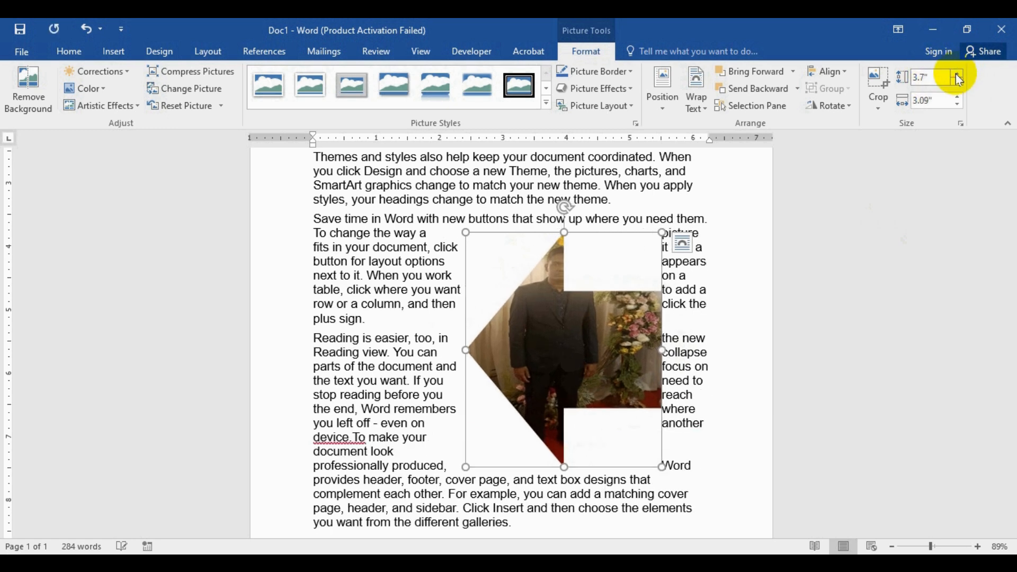
- Reduce the arrow-shaped picture's width to 2.5" in small increments
{"action": "left_click", "coordinate": [958, 104]}
{"action": "left_click", "coordinate": [958, 104]}
{"action": "left_click", "coordinate": [958, 104]}
{"action": "left_click", "coordinate": [958, 104]}
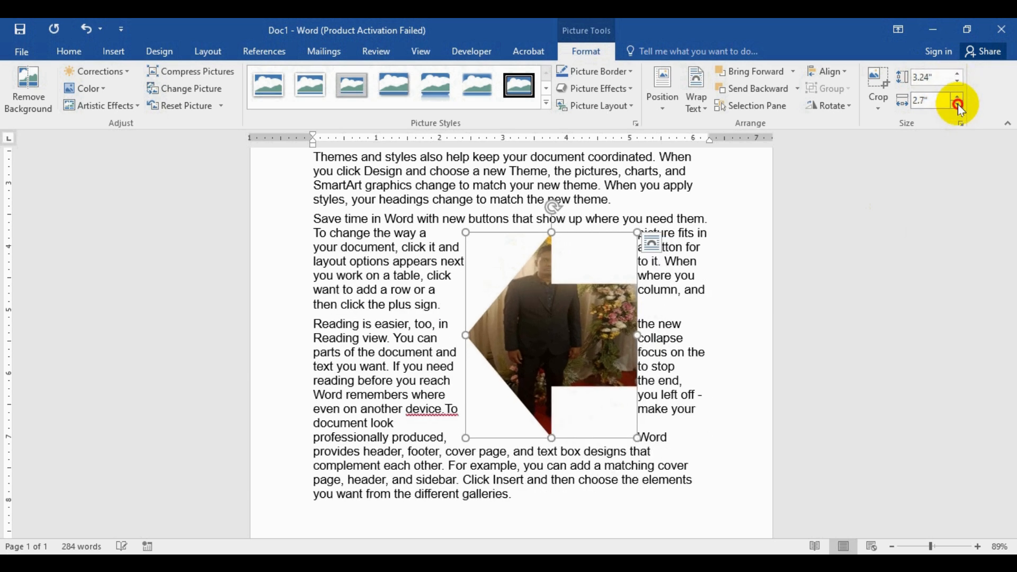
{"action": "left_click", "coordinate": [957, 104]}
{"action": "left_click", "coordinate": [958, 104]}
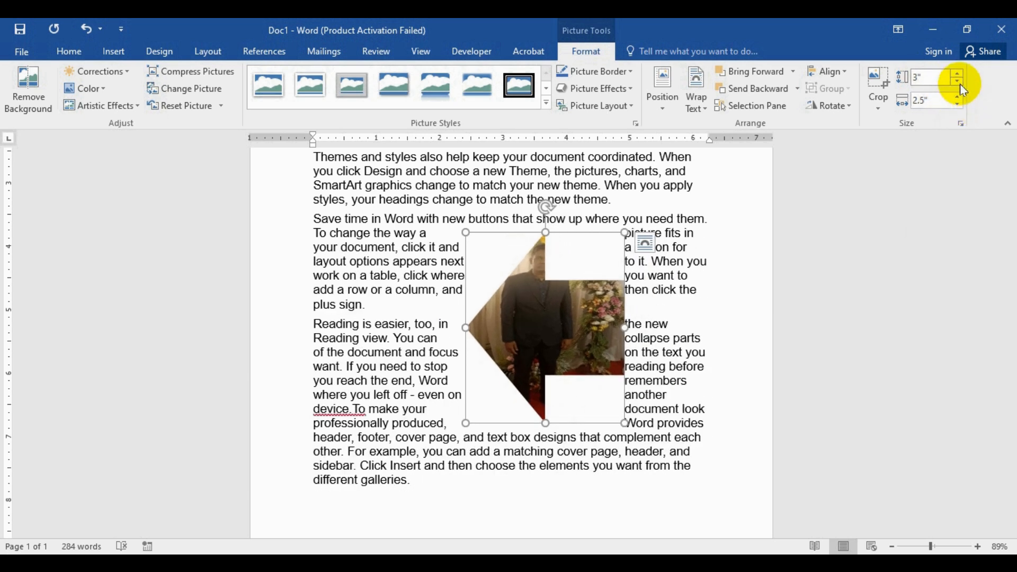
- Reduce the arrow-shaped picture's height to 2.7" and its width to 2.1"
{"action": "left_click", "coordinate": [960, 82]}
{"action": "left_click", "coordinate": [960, 81]}
{"action": "left_click", "coordinate": [960, 82]}
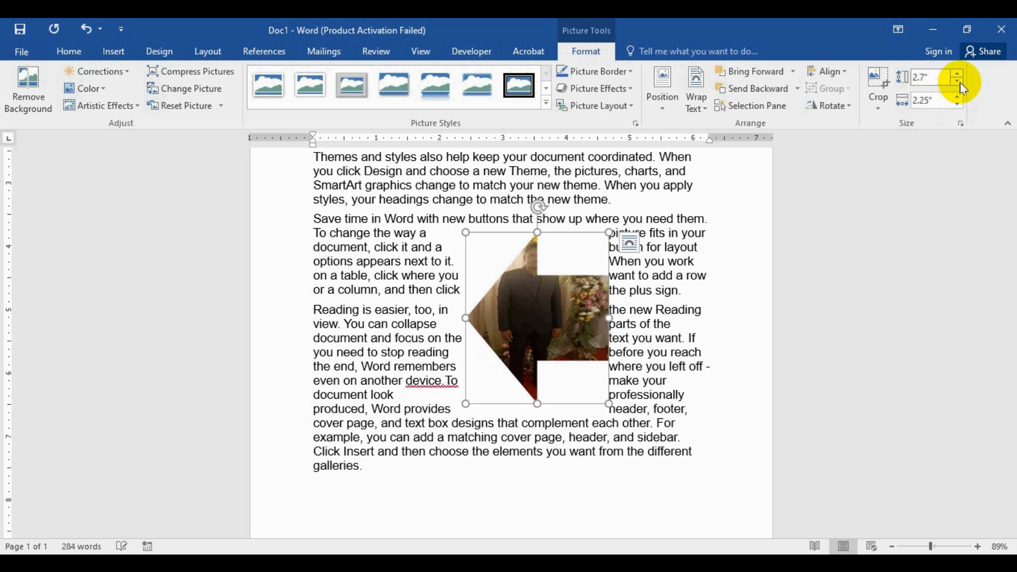
{"action": "left_click", "coordinate": [959, 104]}
{"action": "left_click", "coordinate": [959, 105]}
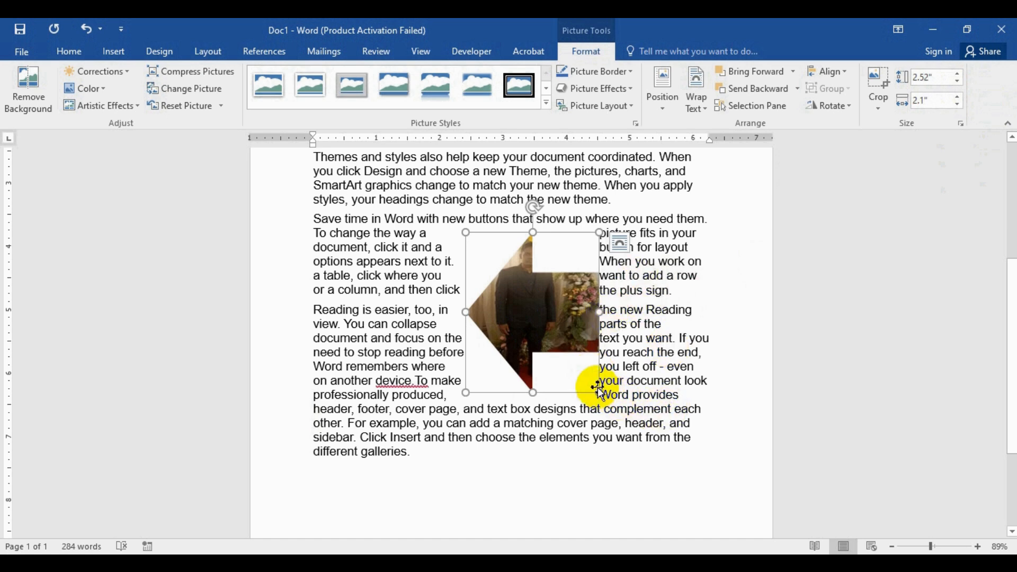
- Enlarge the arrow-shaped picture freehand on the page to about 3.27" high and 3" wide
{"action": "left_click_drag", "start_coordinate": [598, 393], "coordinate": [618, 413]}
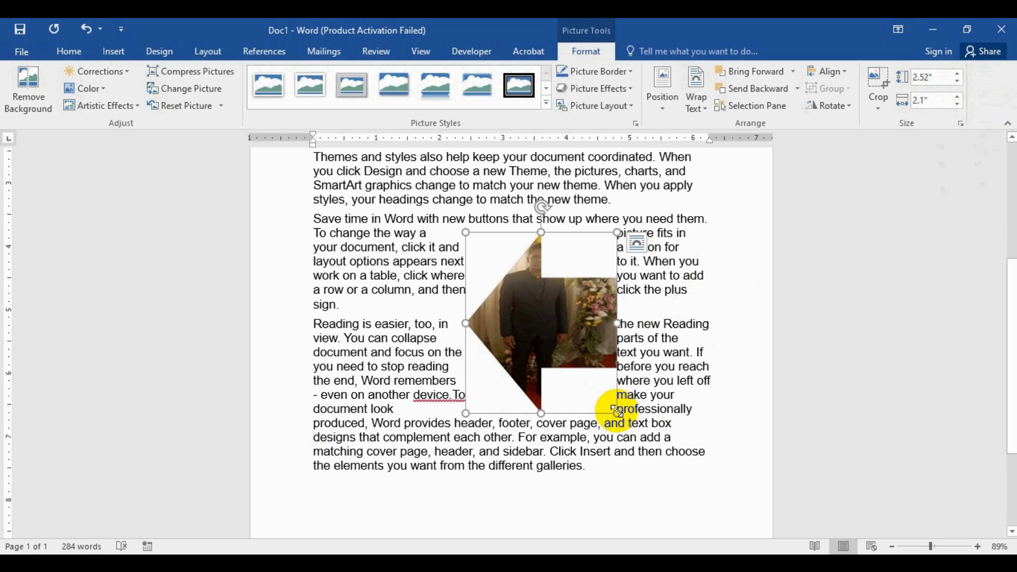
{"action": "left_click_drag", "start_coordinate": [548, 415], "coordinate": [541, 440]}
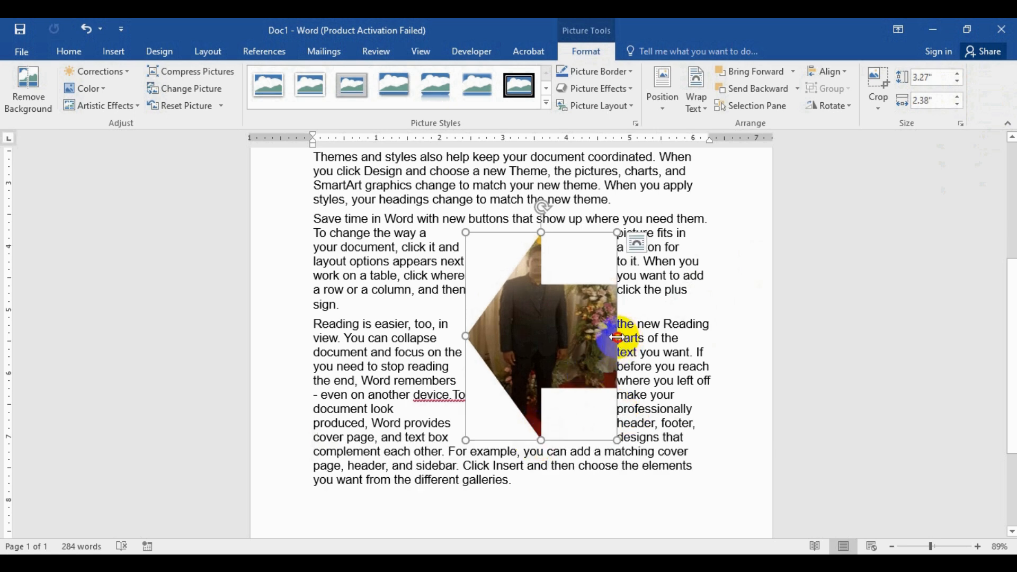
{"action": "left_click_drag", "start_coordinate": [618, 337], "coordinate": [657, 336]}
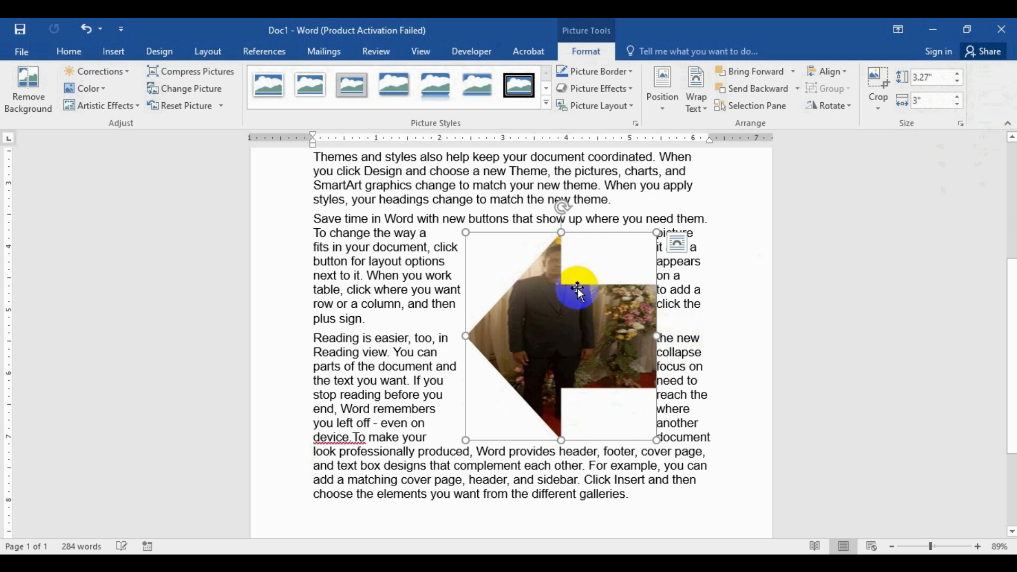